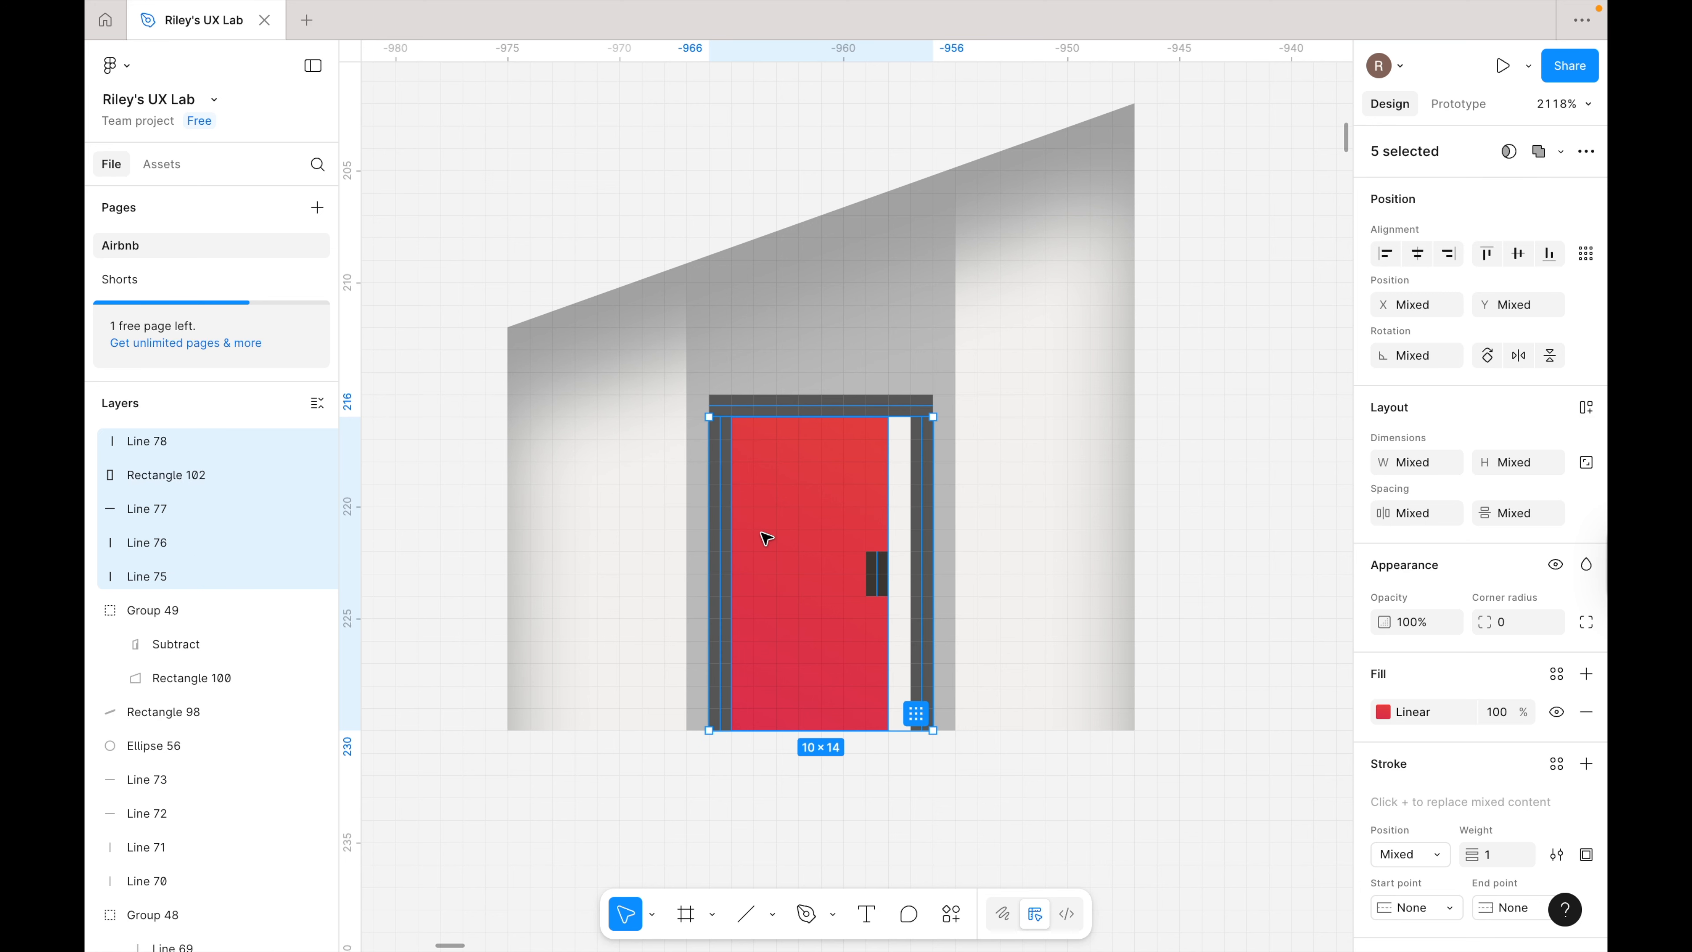
- Group the five selected parts of the red door and its frame, and clear the selection
key("ctrl+g")
left_click(1267, 586)
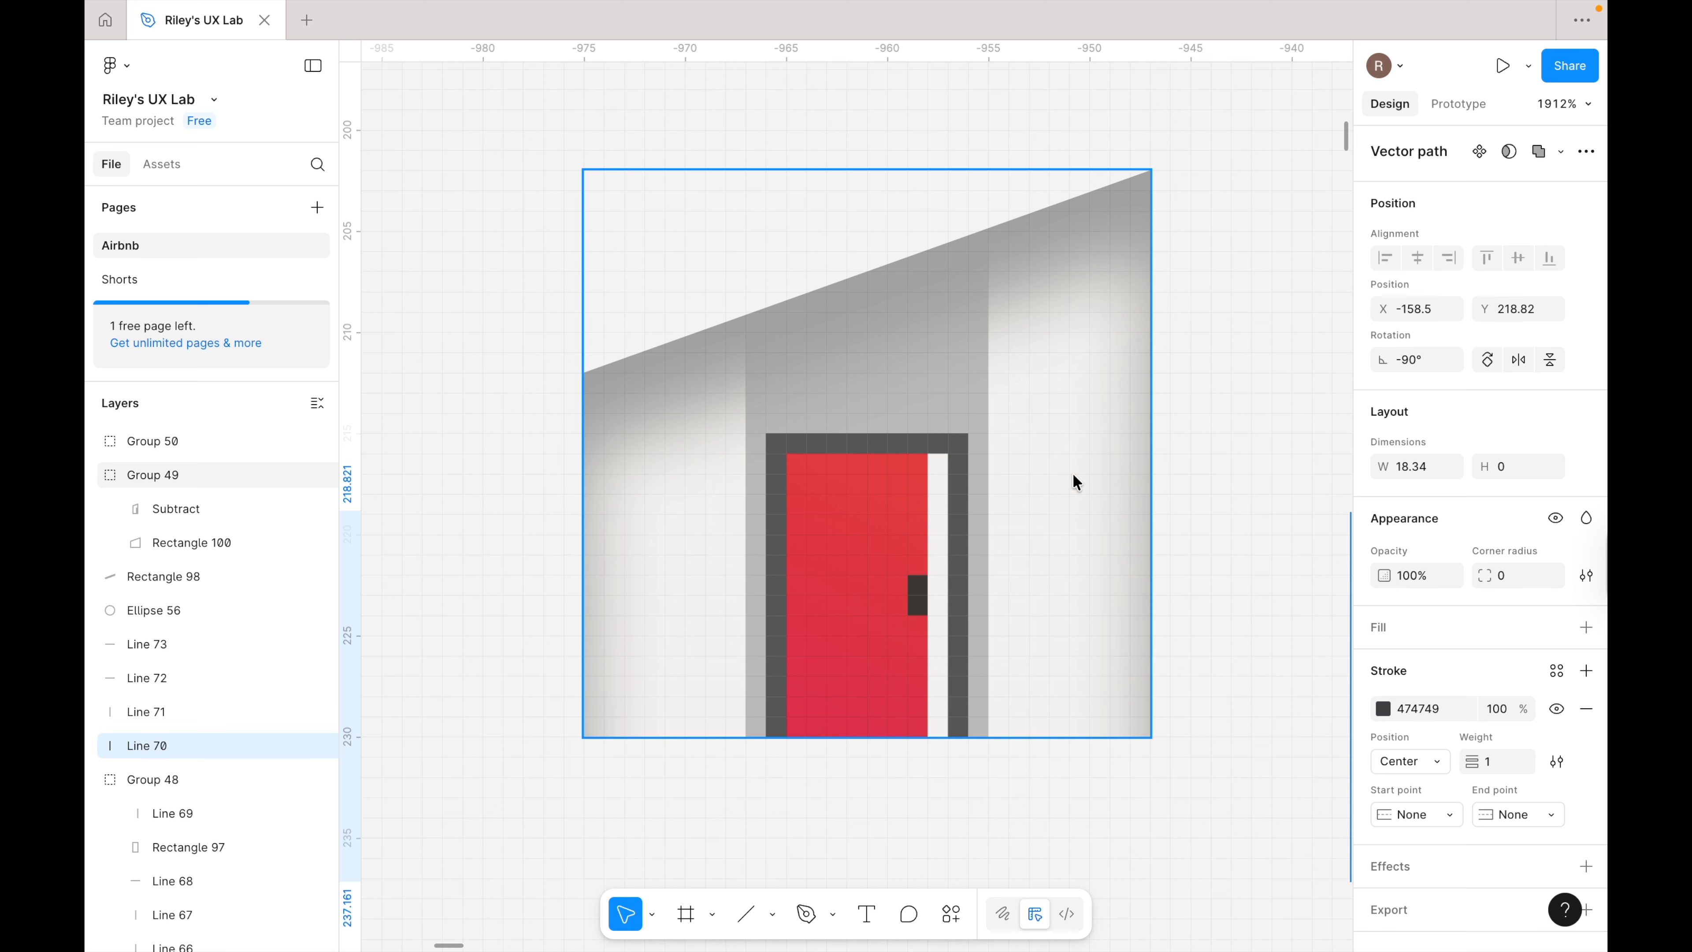
- Draw a vertical line 18 long down the wall's left edge and set its stroke color to 474749
key("l")
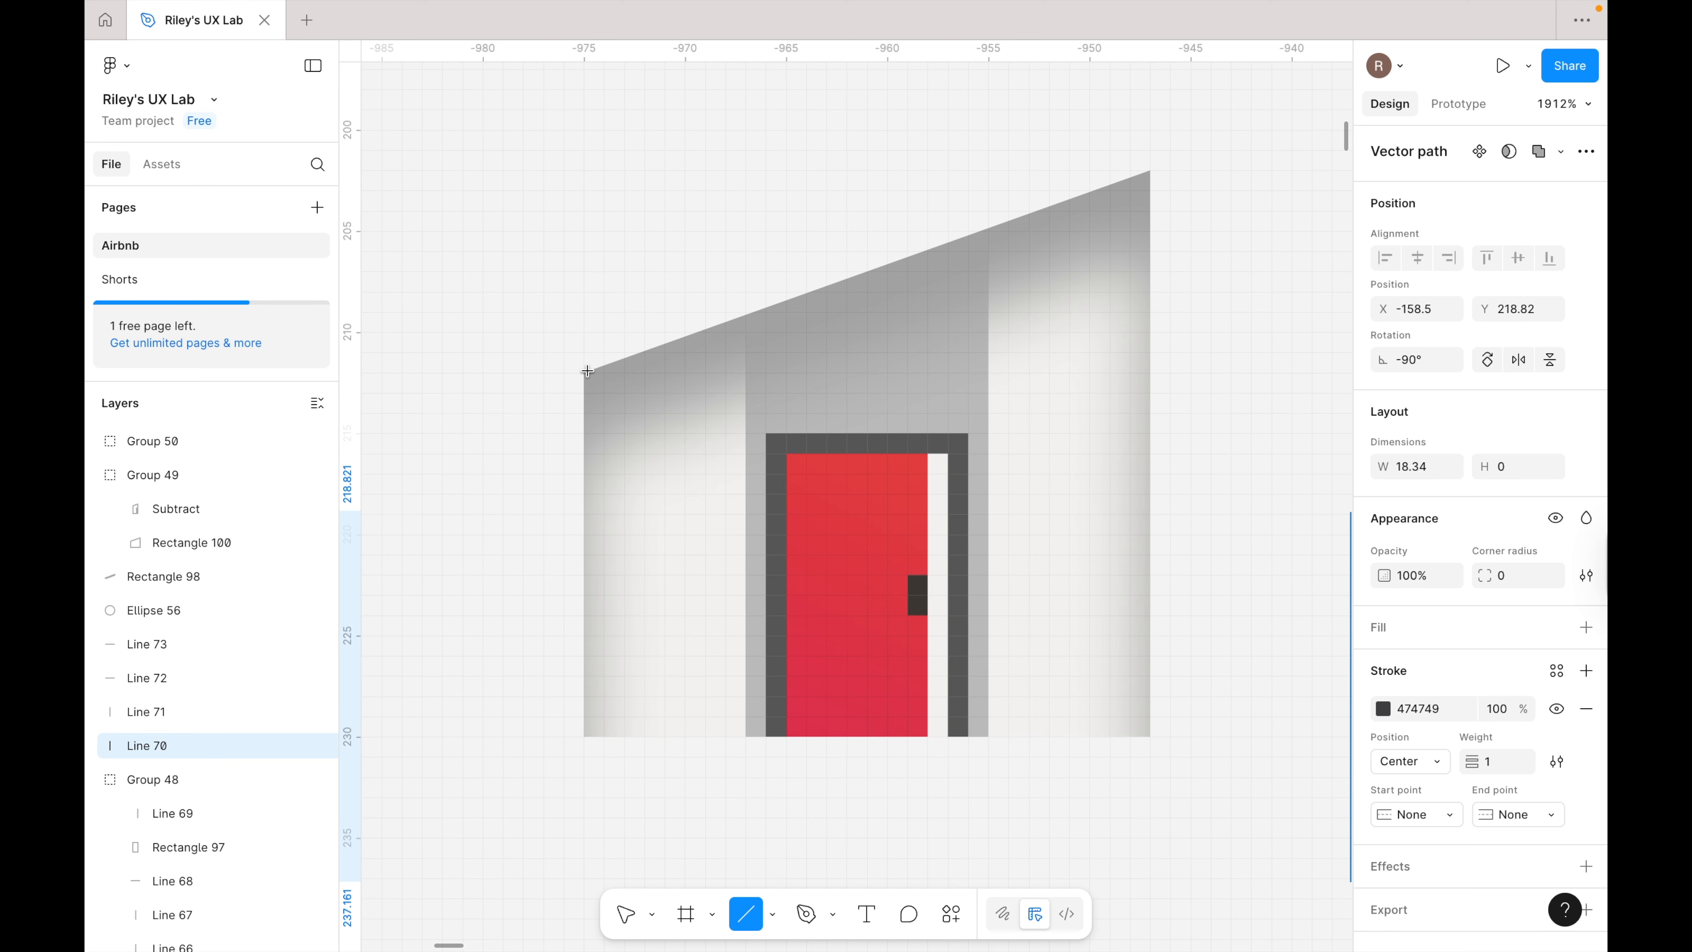
mouse_move(585, 373)
left_mouse_down()
mouse_move(566, 642)
mouse_move(584, 736)
left_mouse_up()
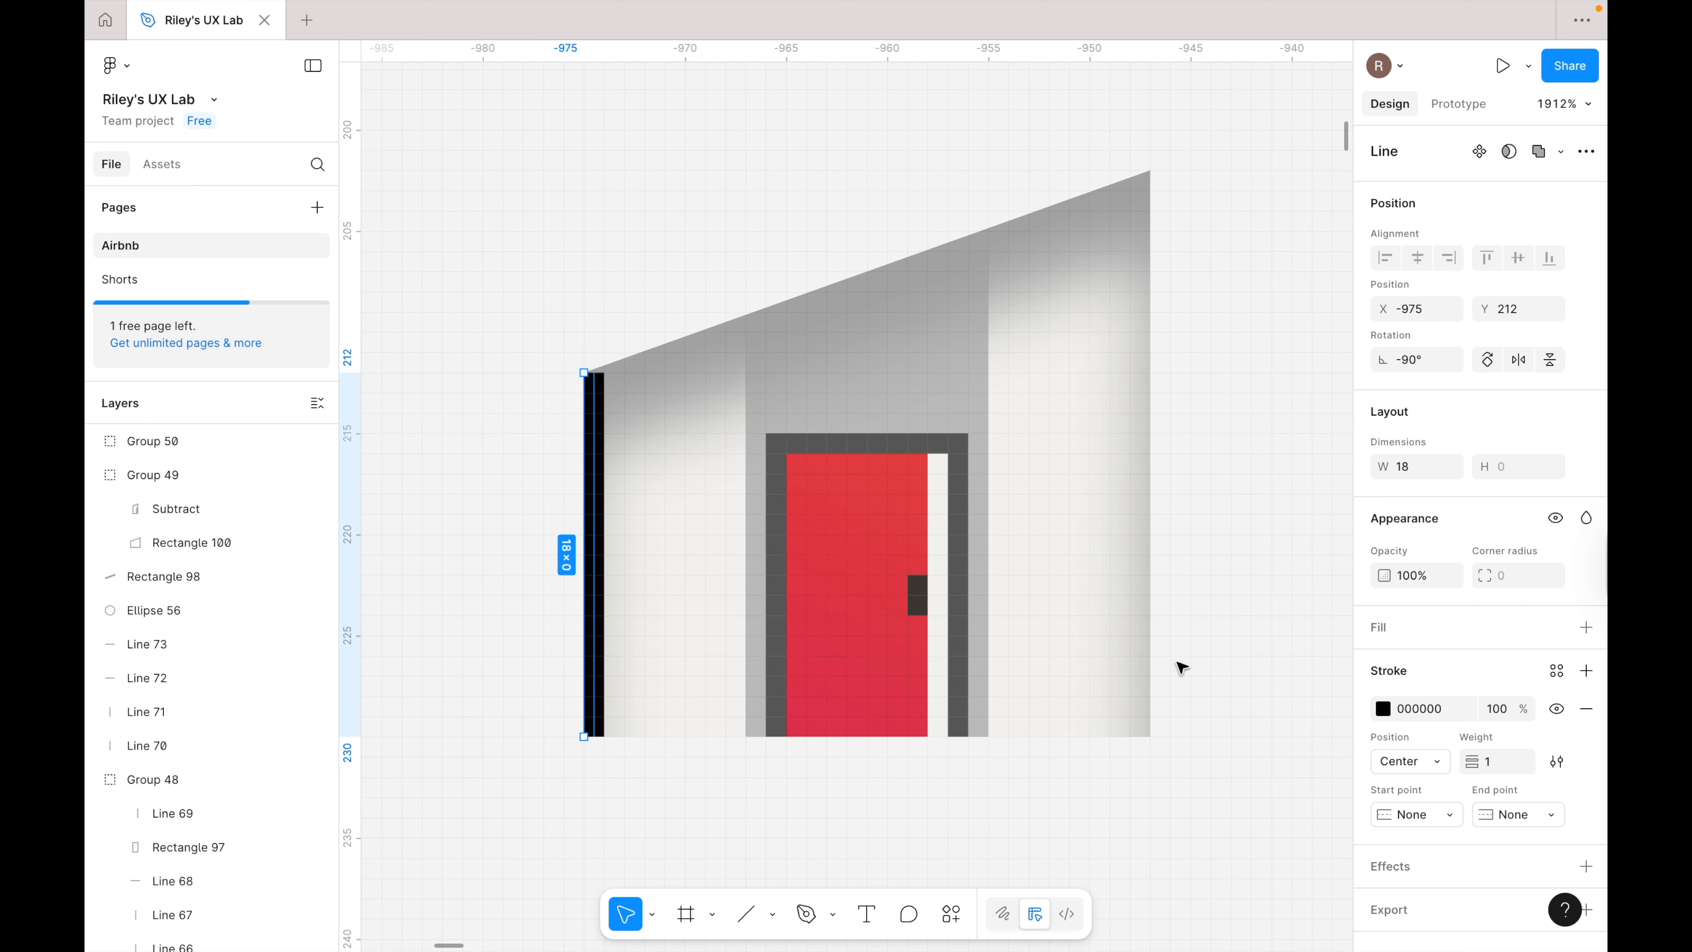
left_click(1435, 708)
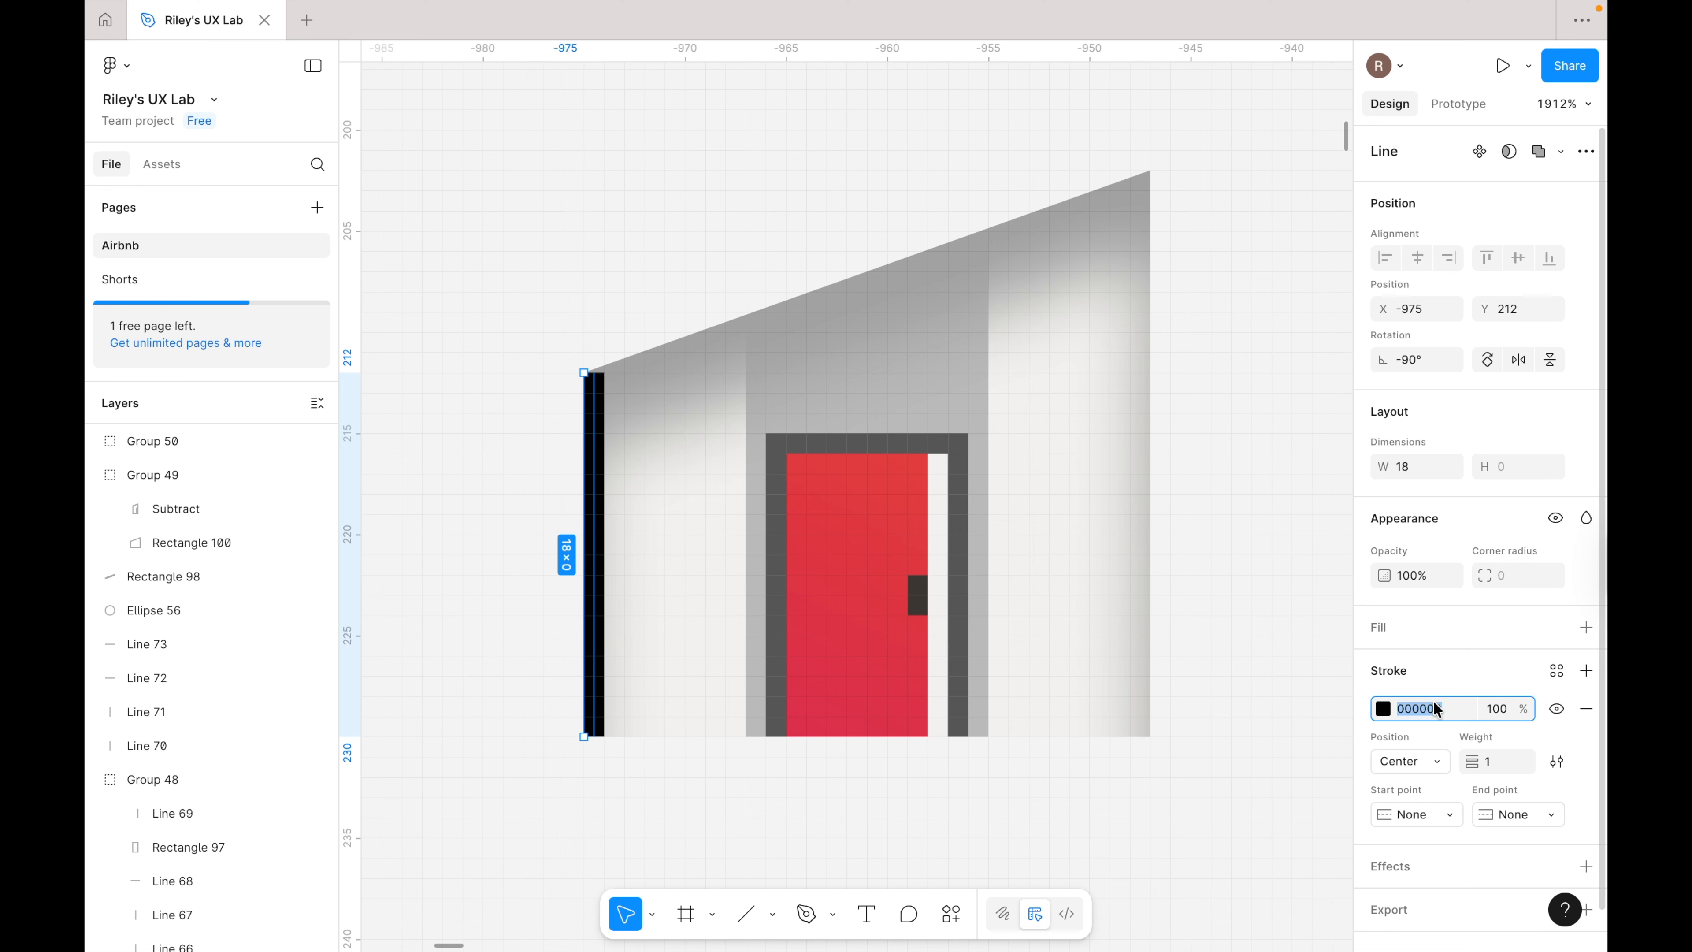
type("474749")
key("Return")
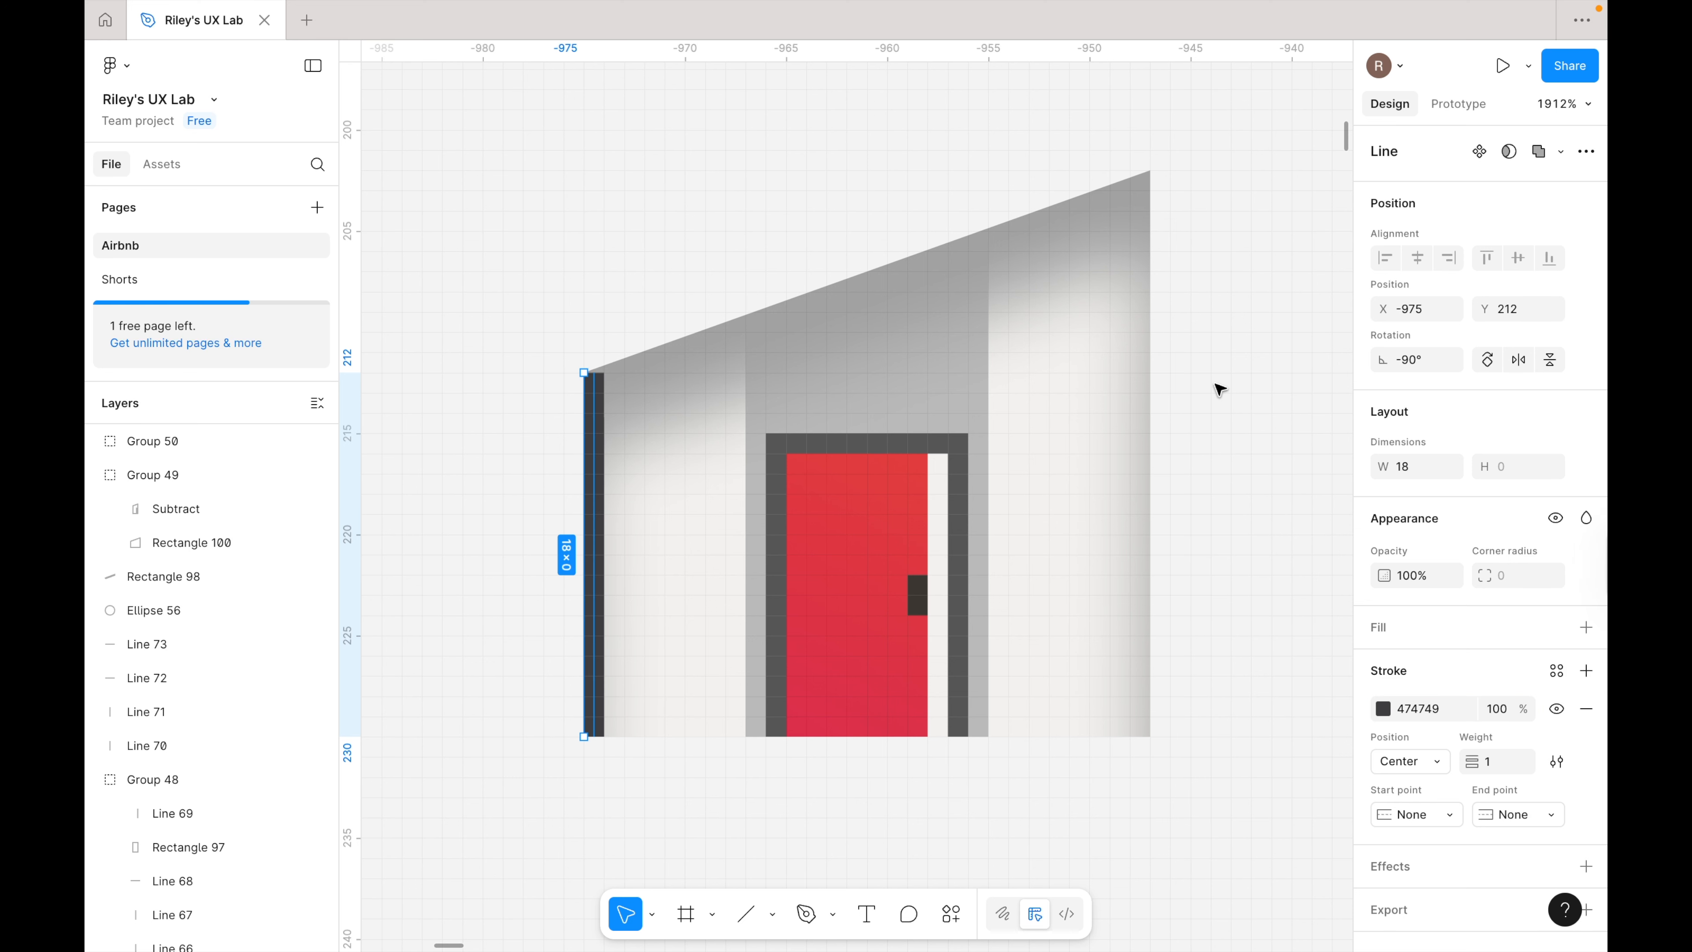
- Draw a vertical line 28 long down the wall's right edge and set its stroke color to 515455
key("l")
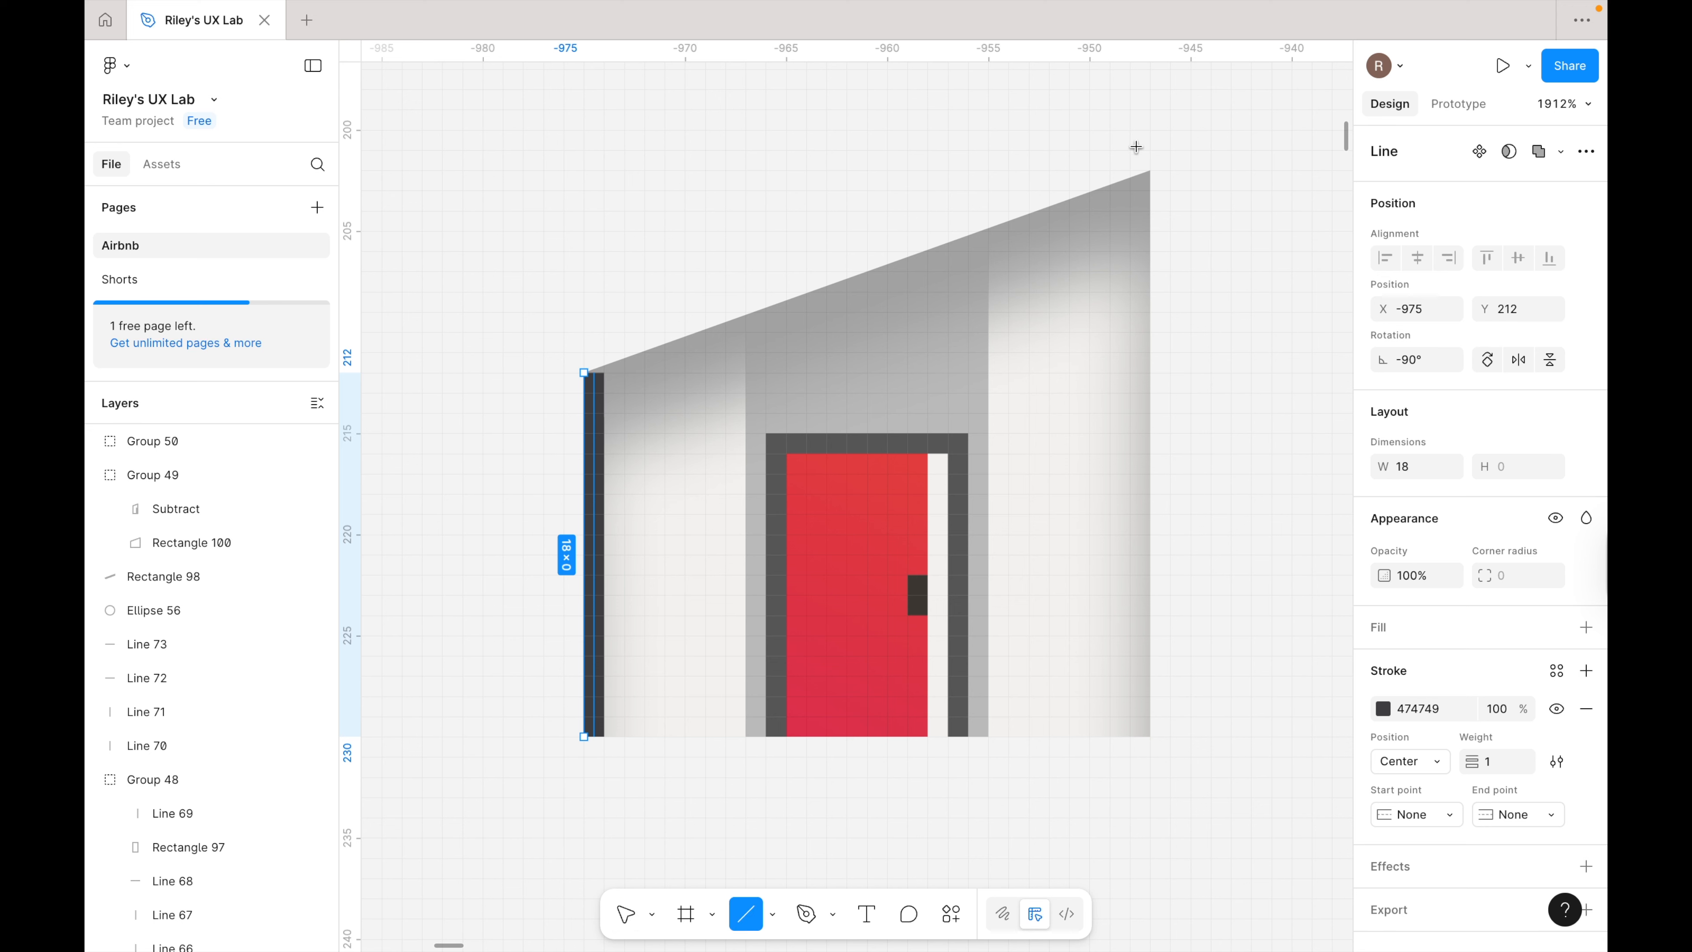
left_click_drag(1129, 171, 1130, 733)
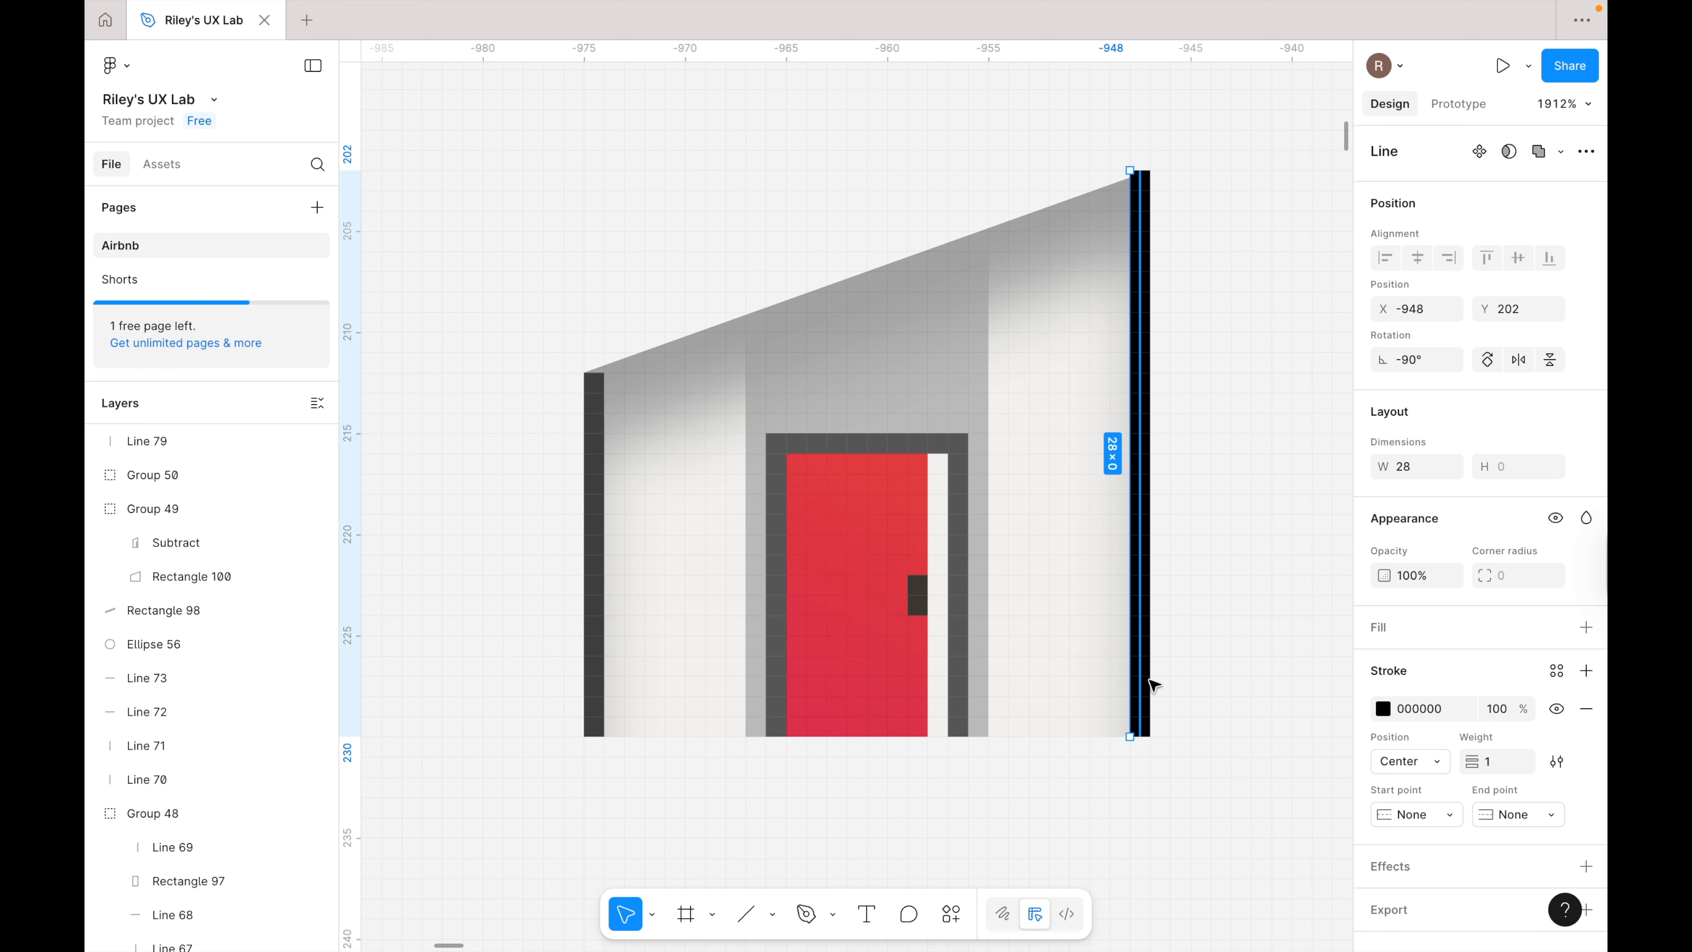
left_click(1420, 711)
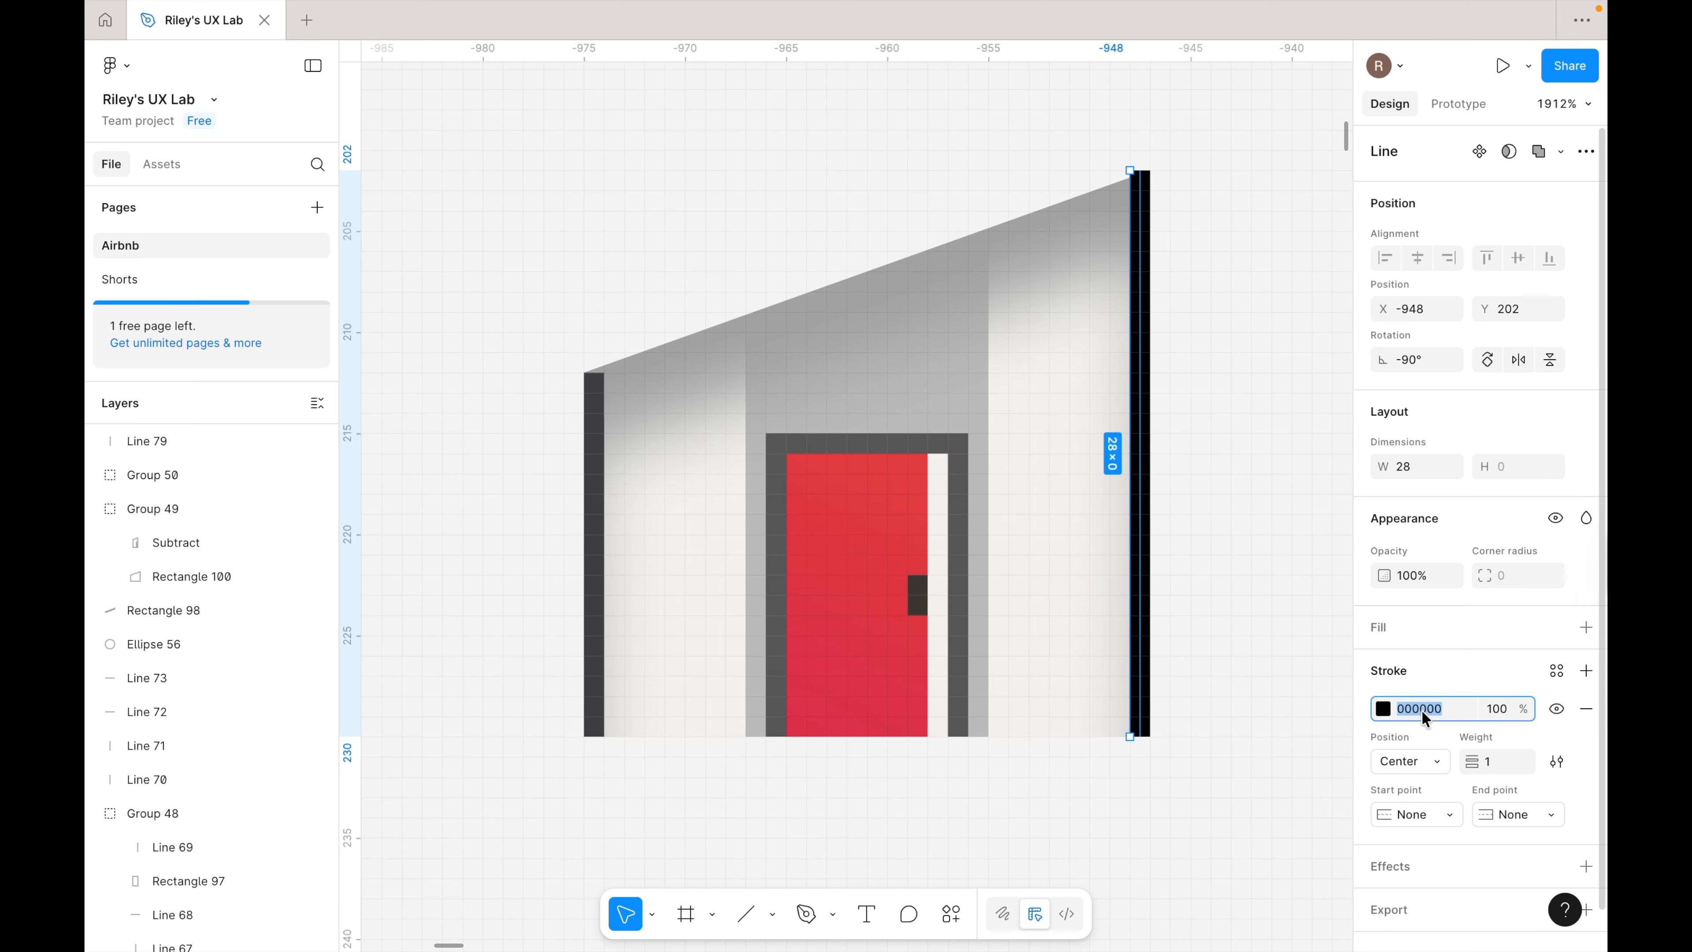
type("515455")
key("Return")
- Draw a horizontal line 5 long along the base of the wall section left of the door
scroll(840, 765, "up", 3)
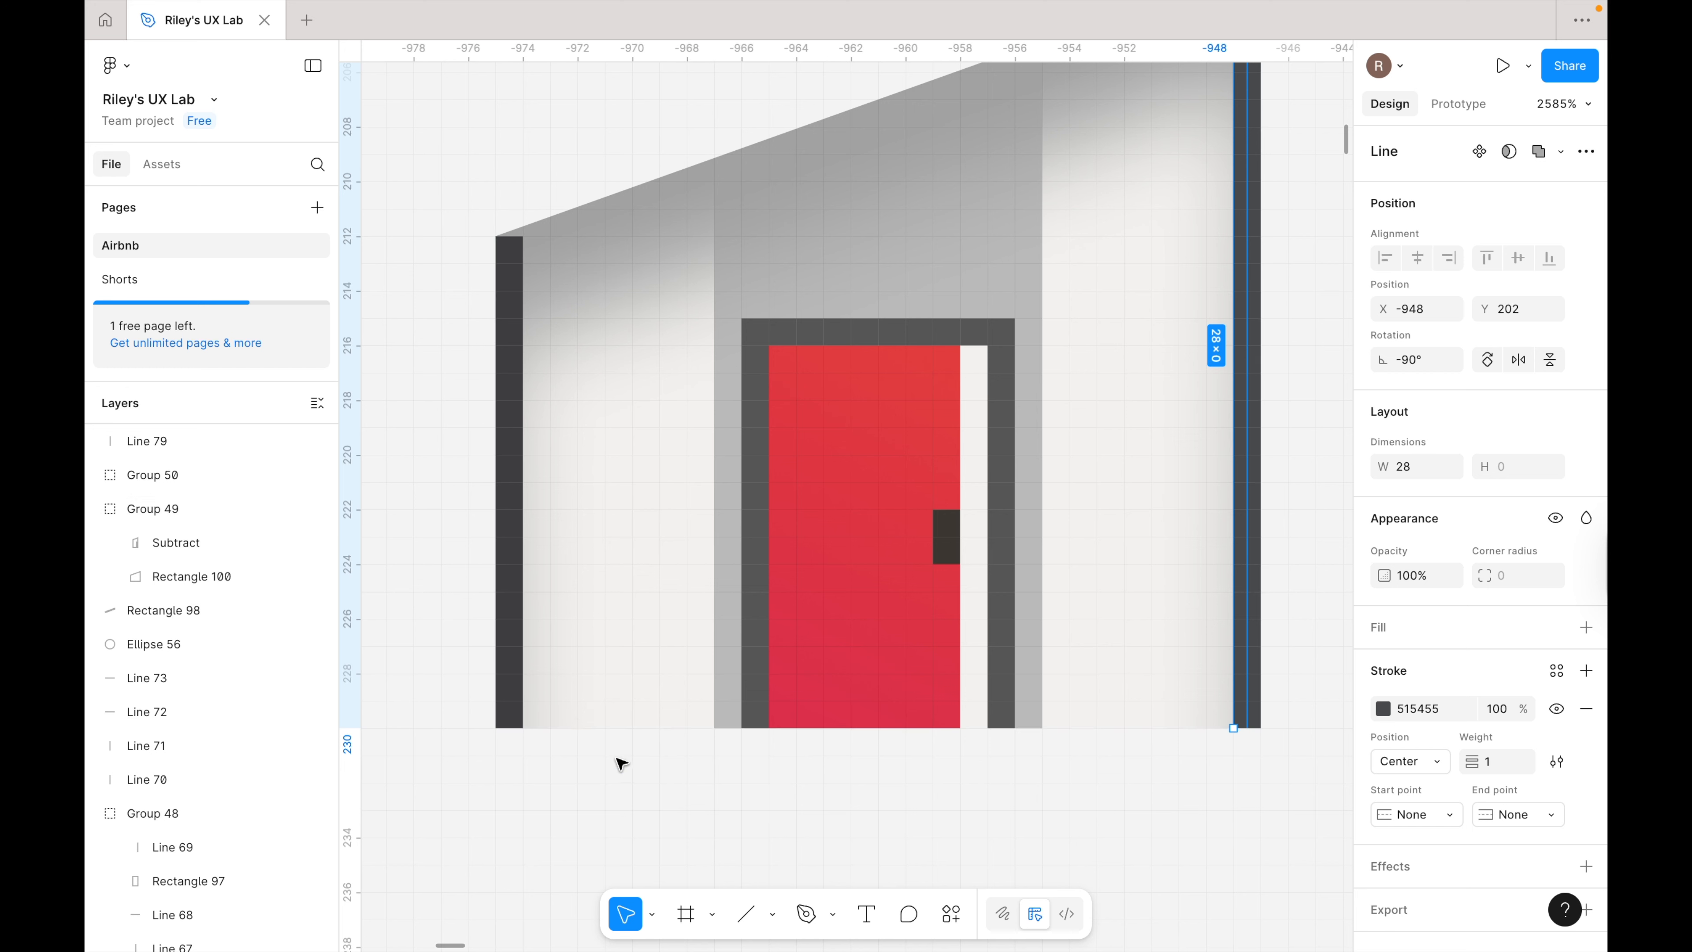
key("l")
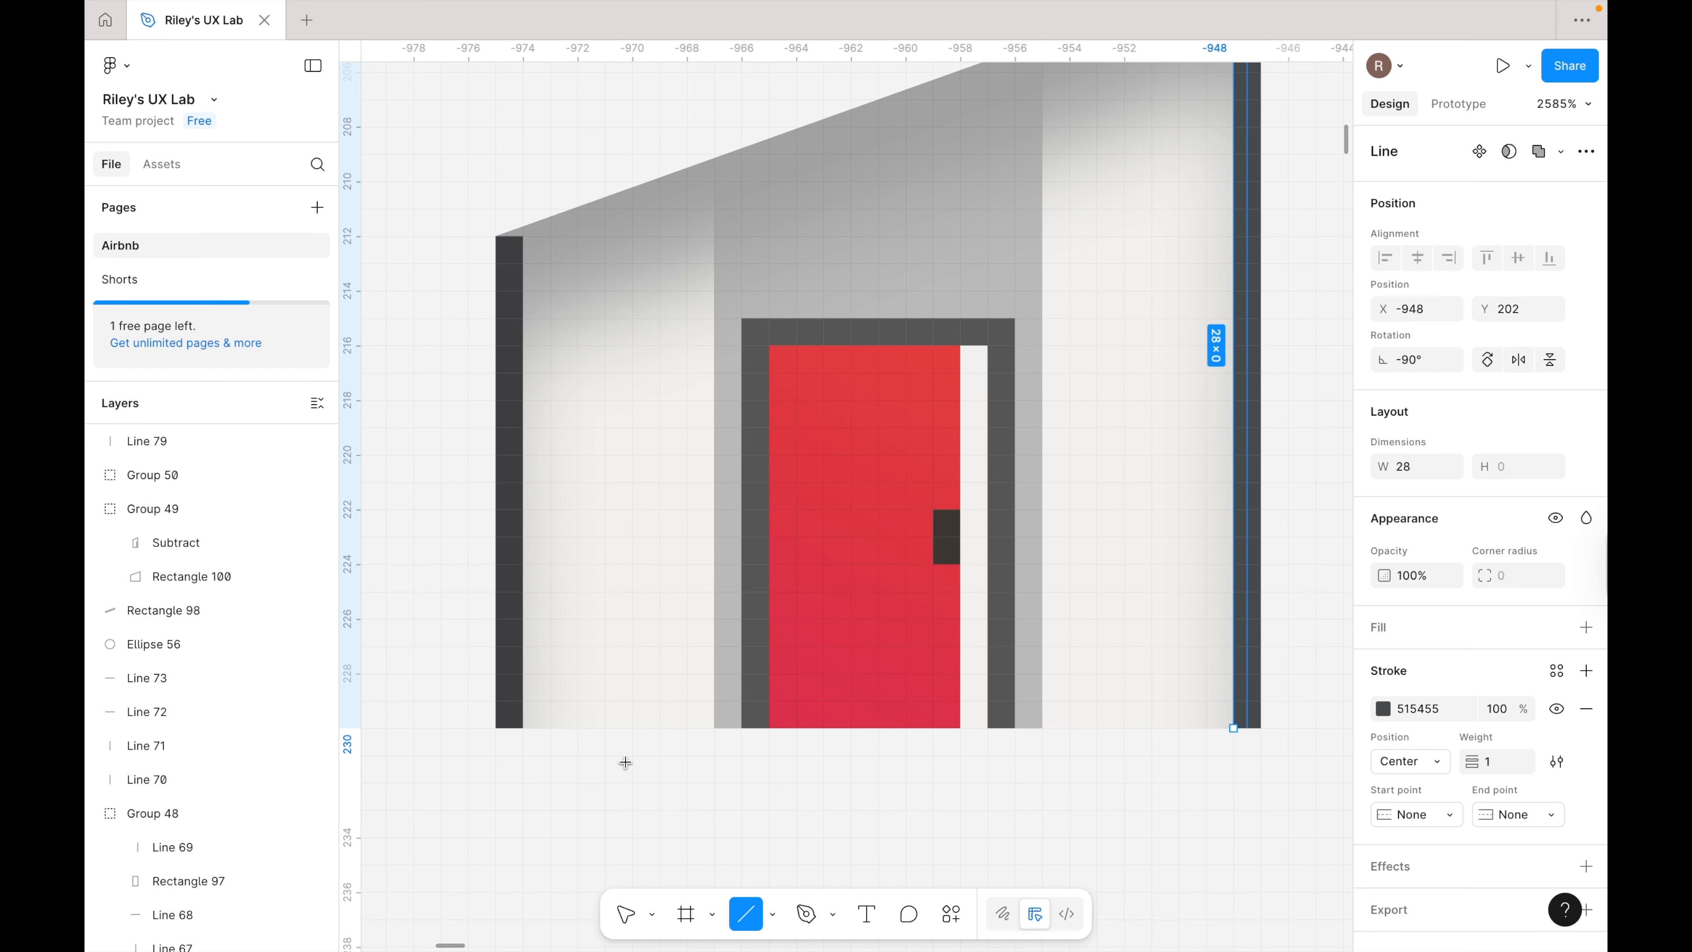
left_click_drag(550, 708, 675, 715)
- Extend both ends of the left base line by 0.5, to X -973.5 and X -967.5
scroll(694, 731, "up", 2)
scroll(694, 730, "up", 4)
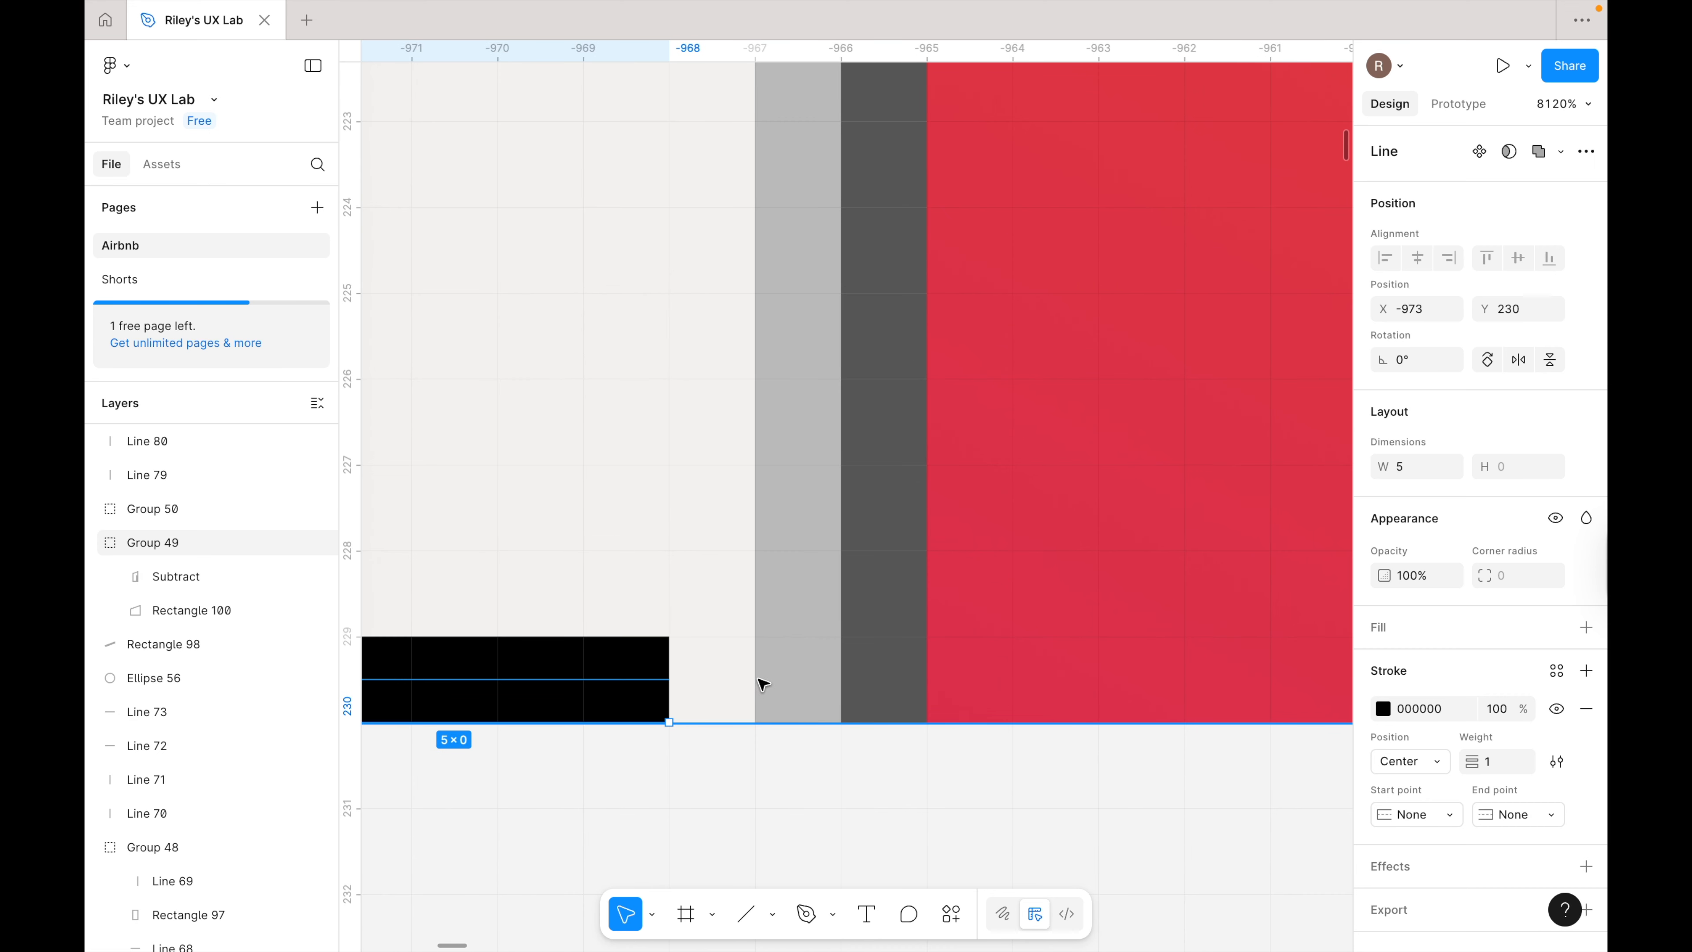
scroll(763, 685, "left", 6)
scroll(763, 684, "down", 1)
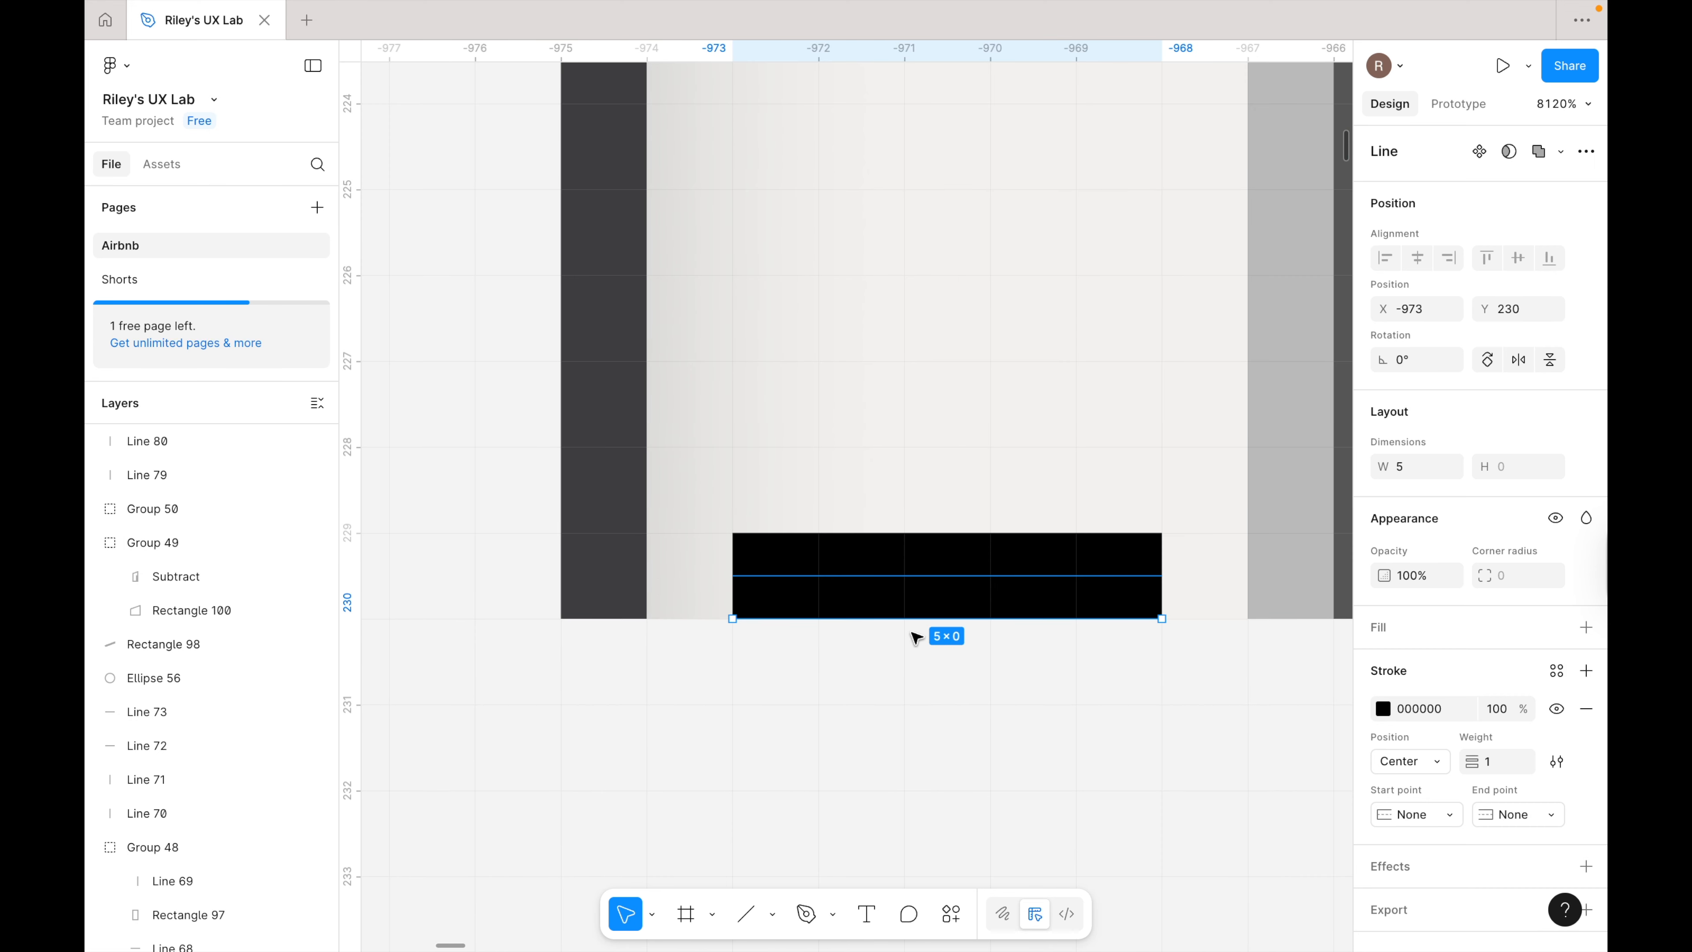
double_click(796, 576)
left_click_drag(733, 577, 704, 575)
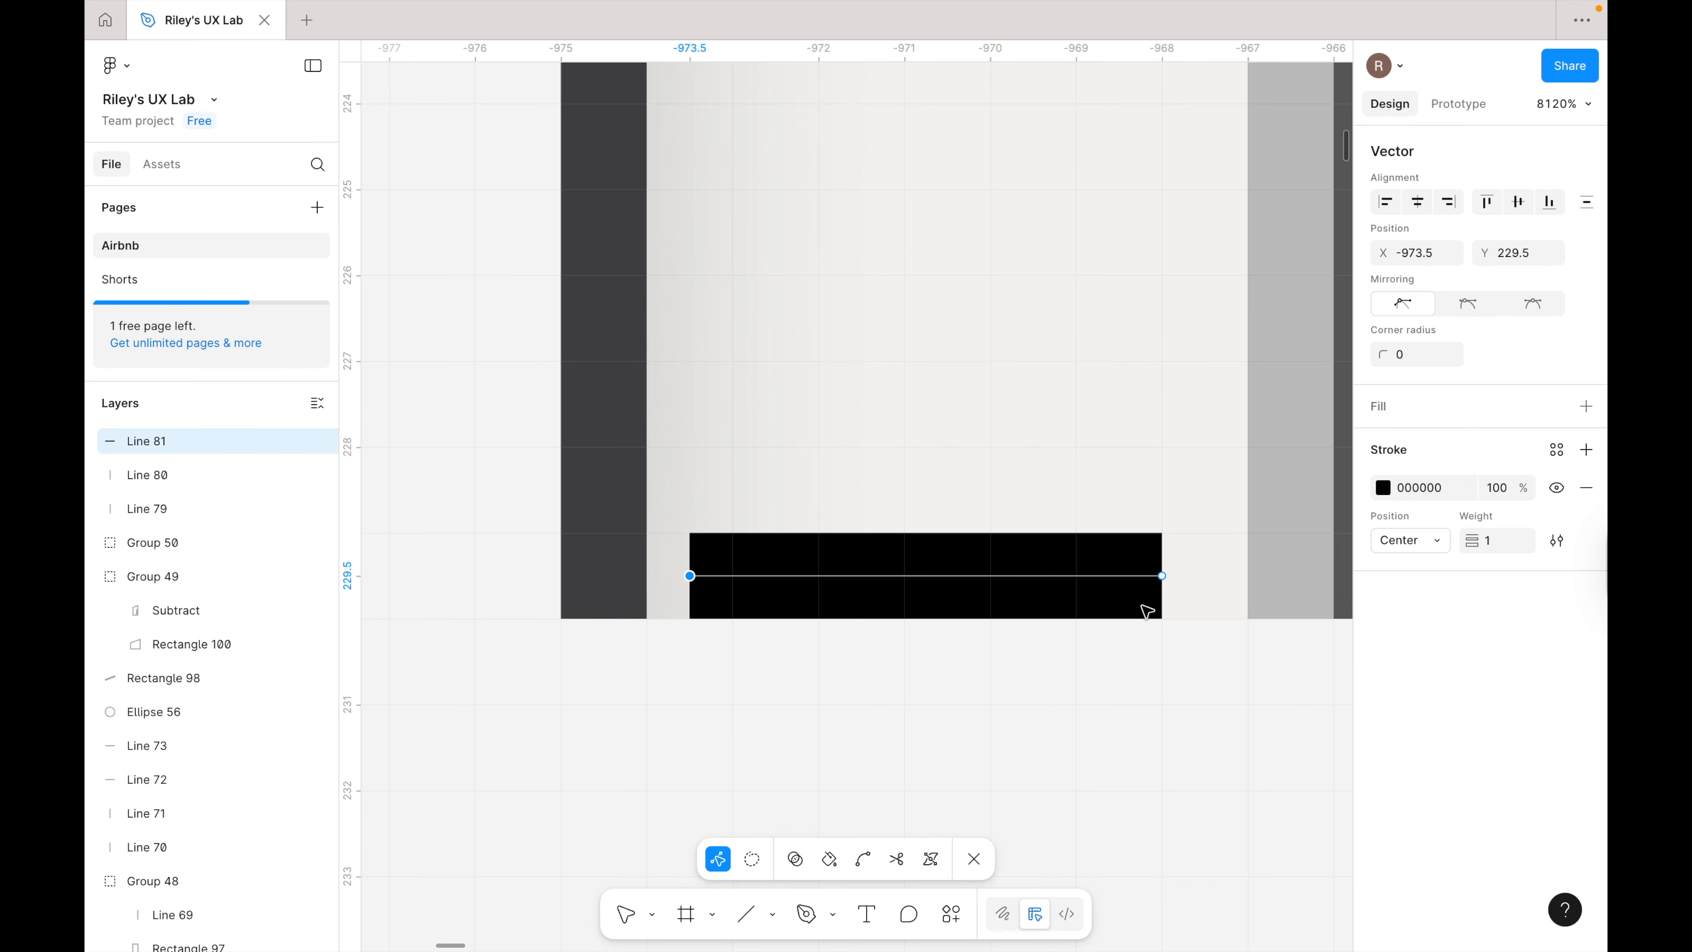
left_click_drag(1163, 576, 1192, 580)
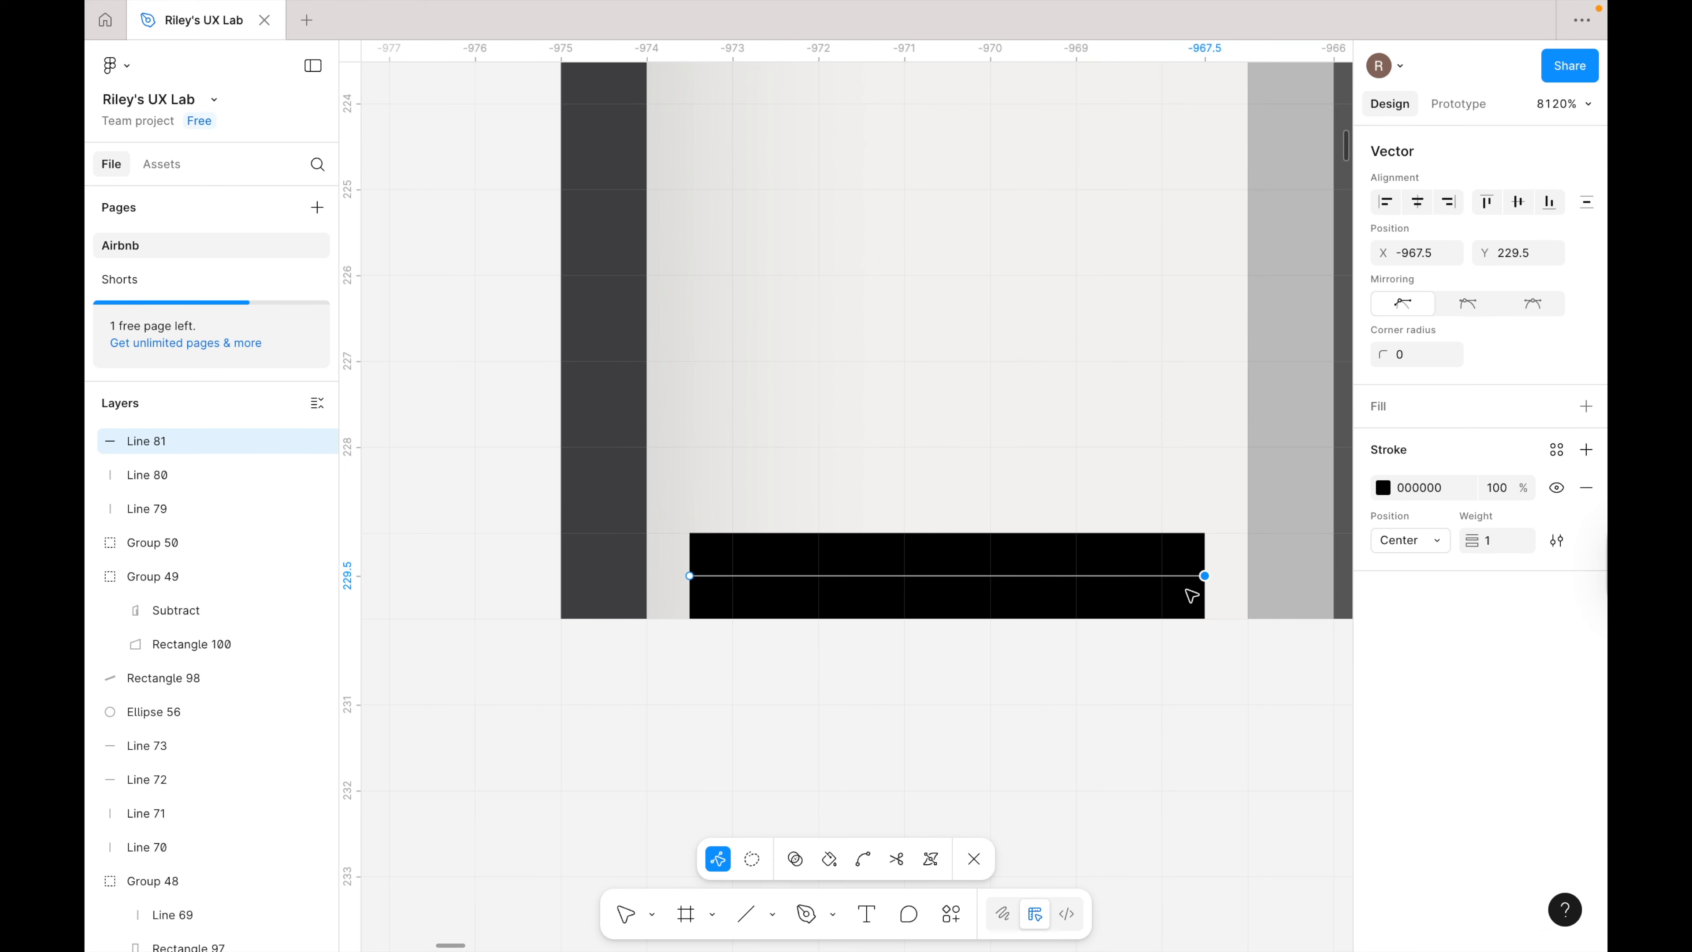
scroll(1193, 593, "down", 3)
scroll(1182, 603, "right", 5)
scroll(1186, 606, "down", 5)
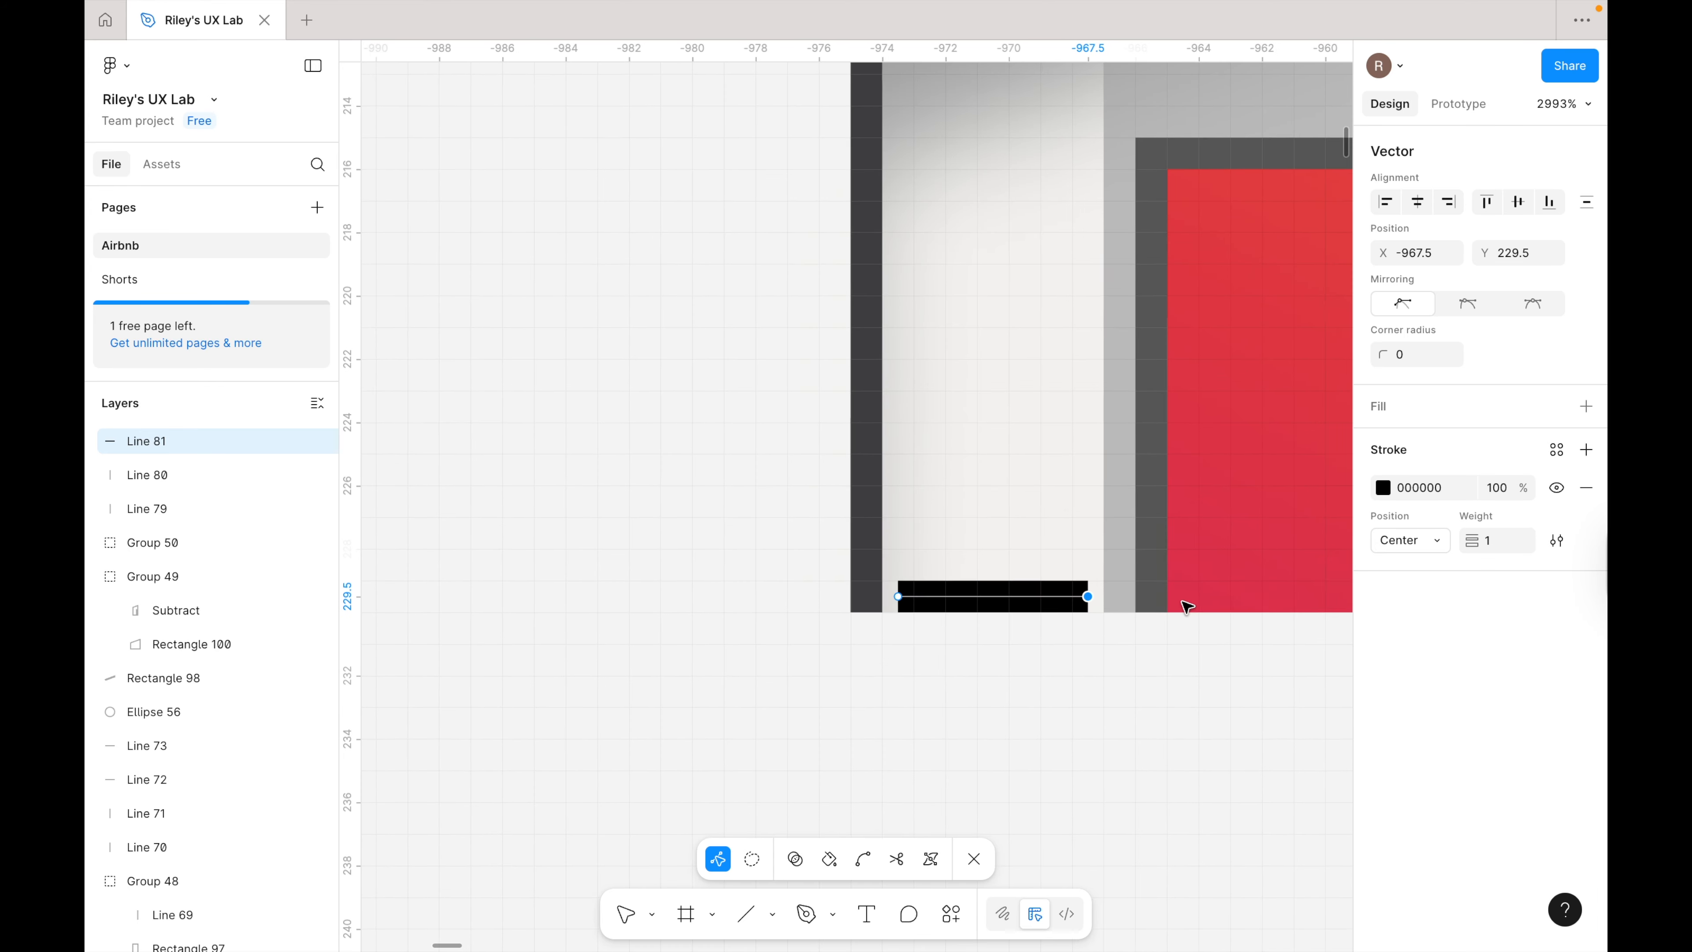
scroll(1170, 623, "right", 5)
scroll(1172, 631, "down", 2)
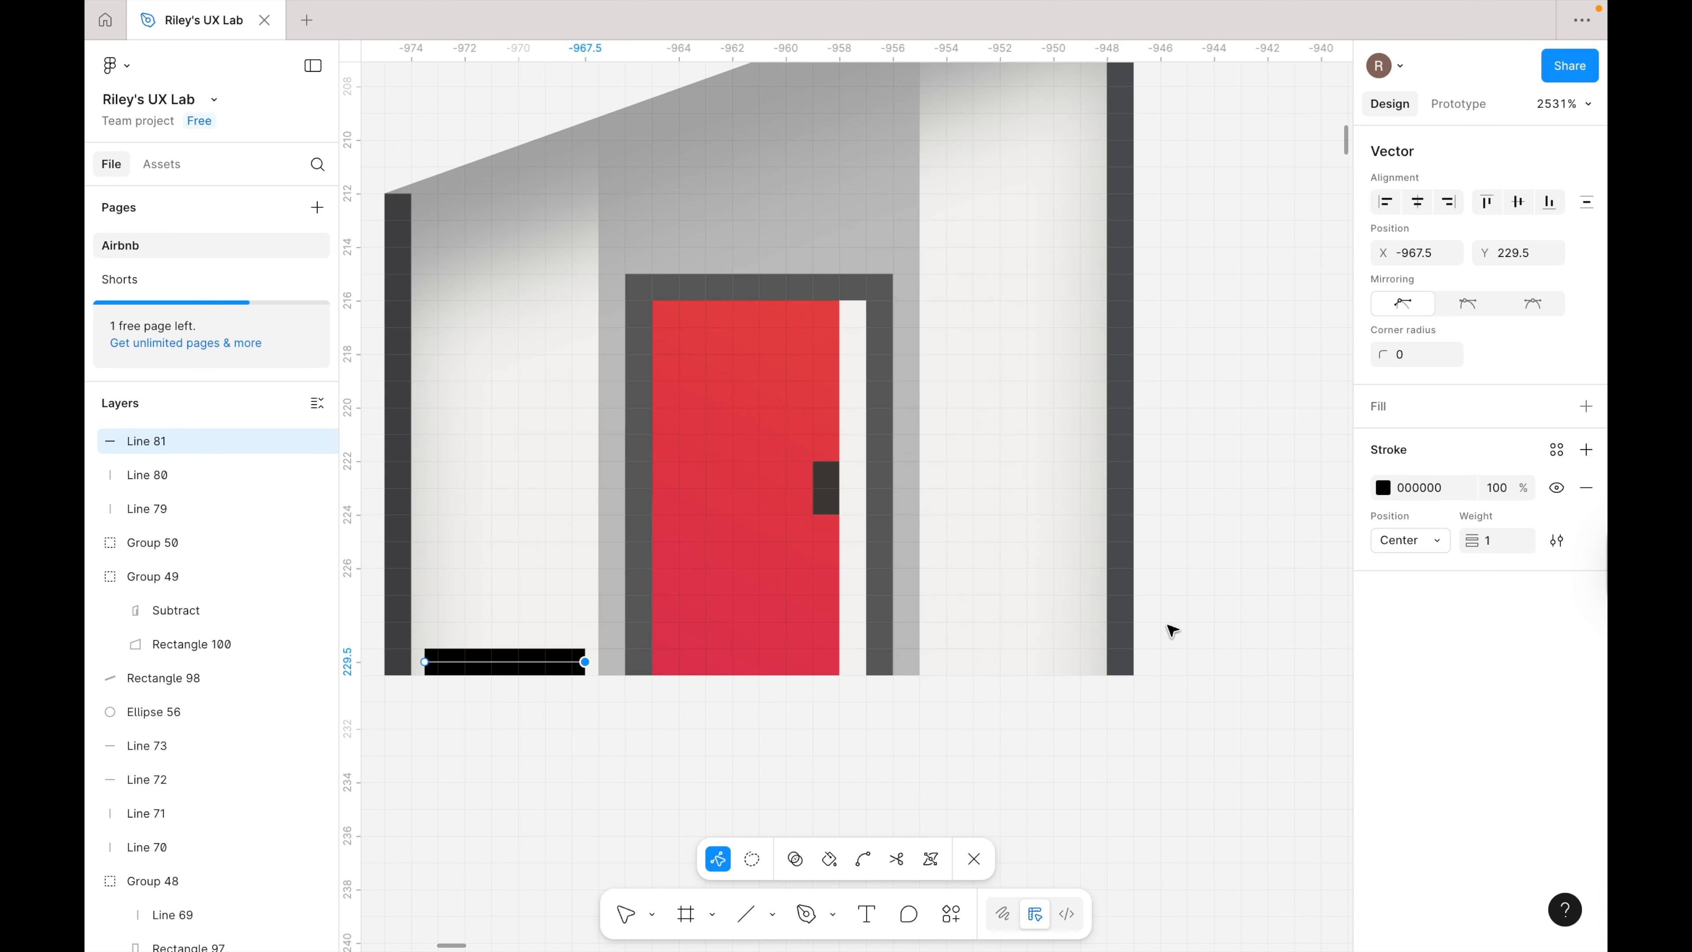
key("Escape")
- Draw a matching base line right of the door and extend its ends to X -954.5 and X -948.5
key("l")
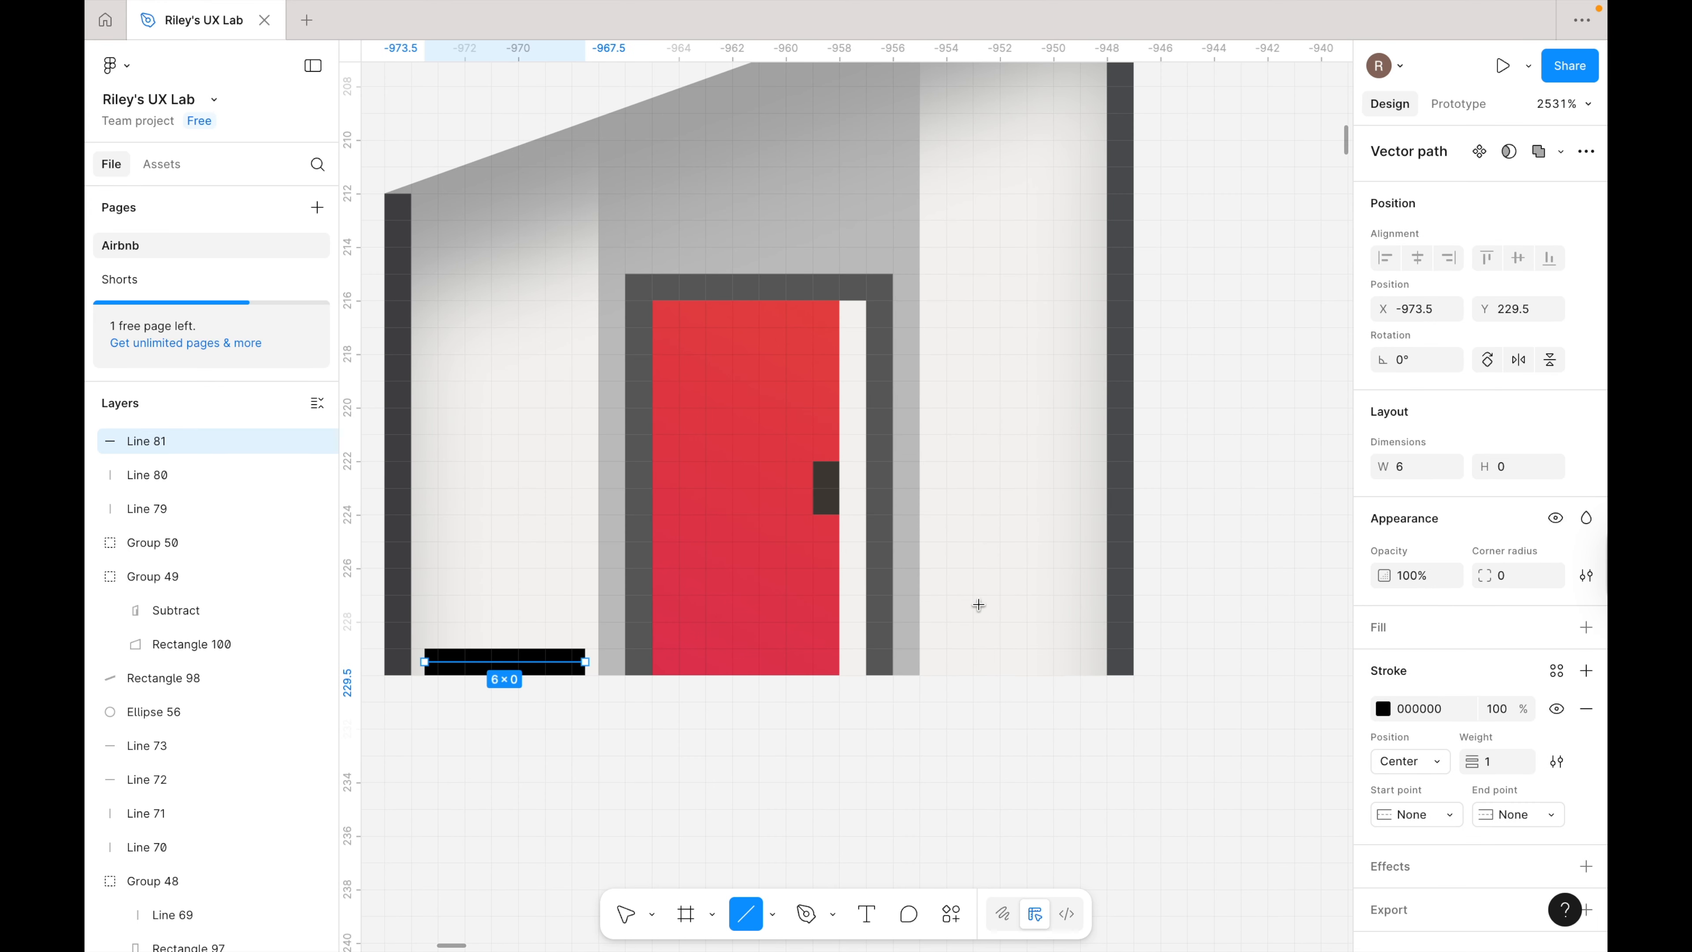
mouse_move(946, 649)
left_mouse_down()
mouse_move(1038, 669)
mouse_move(1074, 653)
mouse_move(1042, 661)
left_mouse_up()
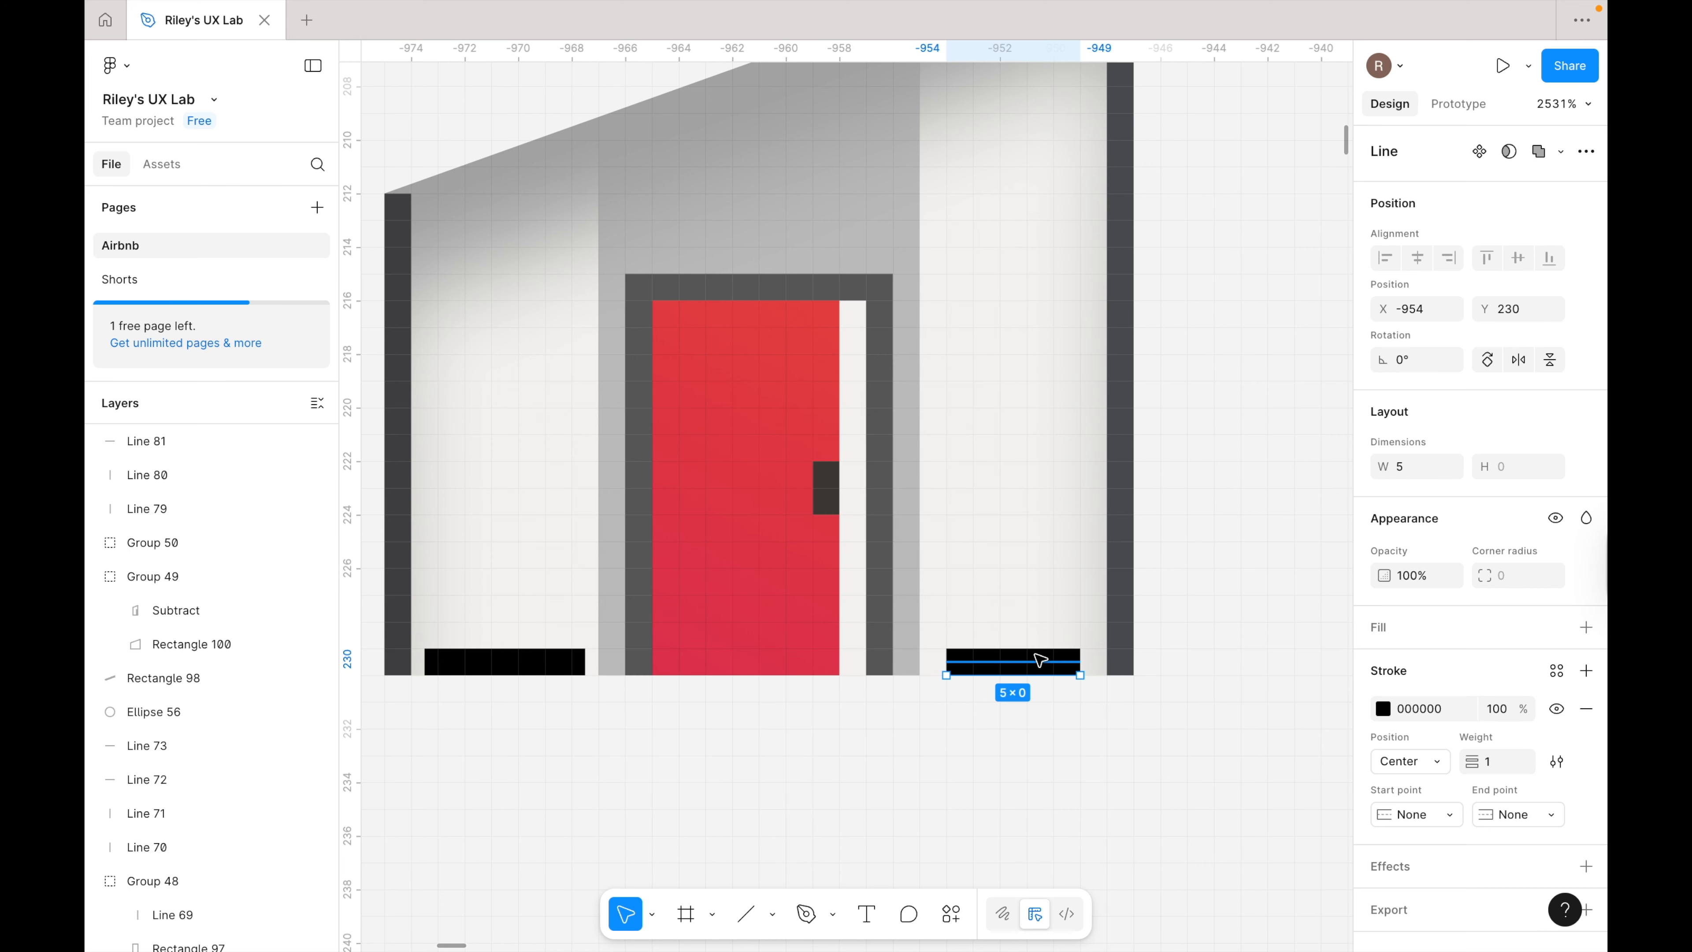
scroll(1043, 661, "up", 3)
scroll(1040, 659, "up", 2)
double_click(1082, 673)
left_click(1169, 674)
left_click_drag(1190, 677, 1230, 677)
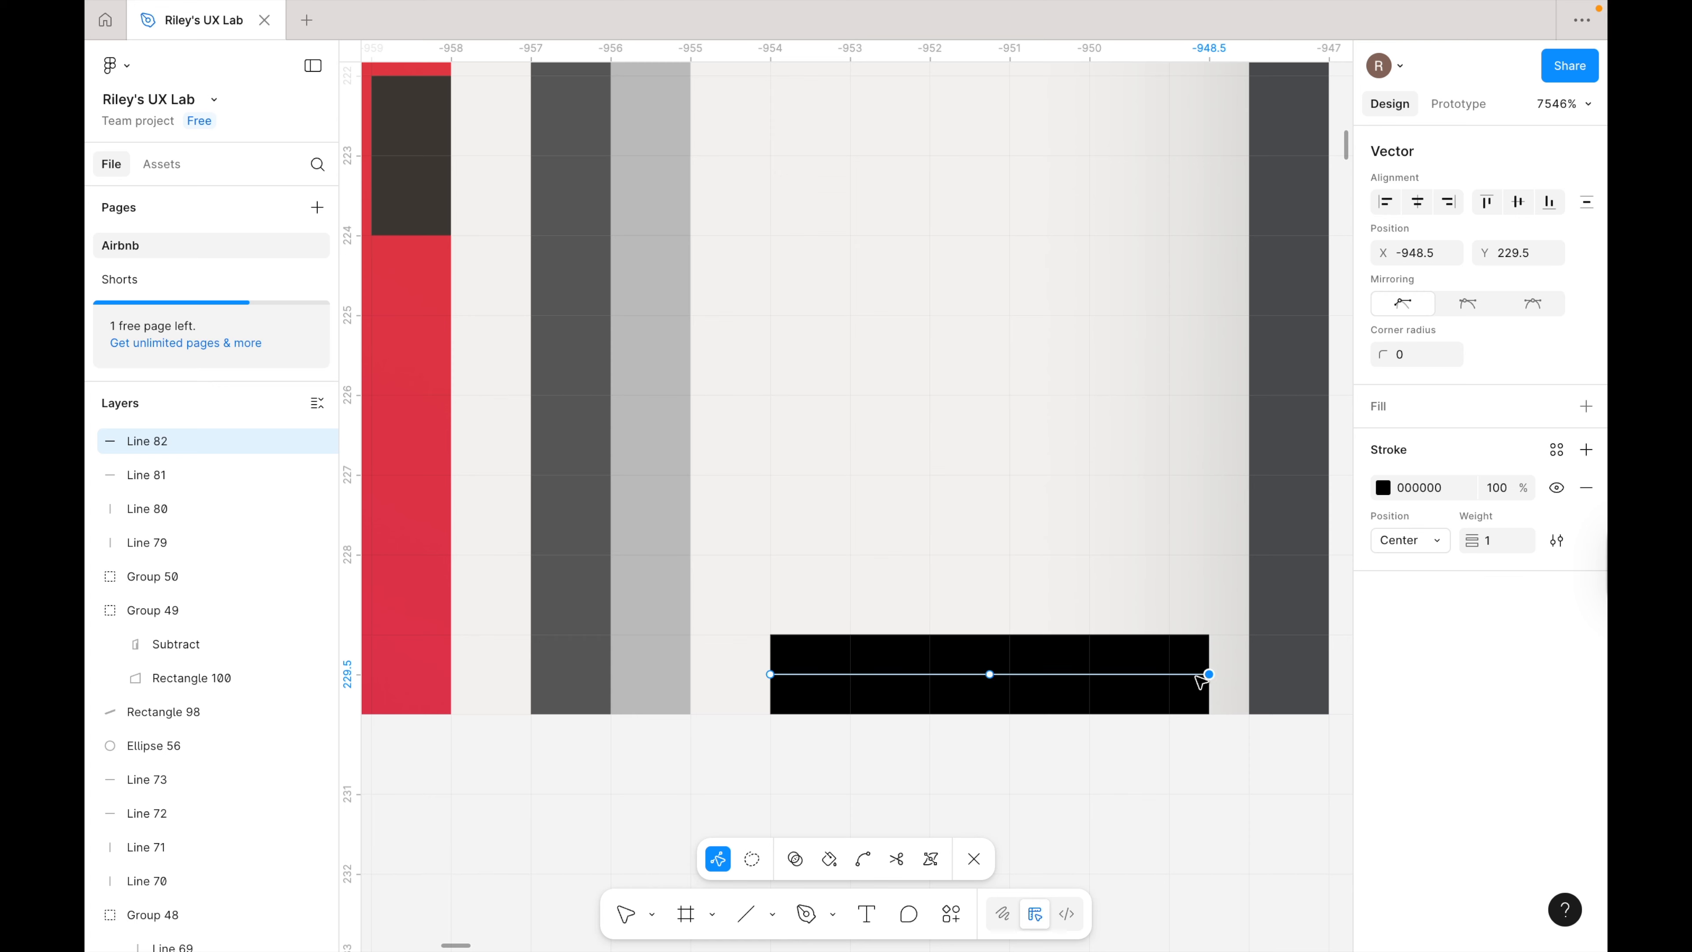
left_click(769, 674)
left_click_drag(769, 675, 729, 674)
scroll(726, 693, "down", 6)
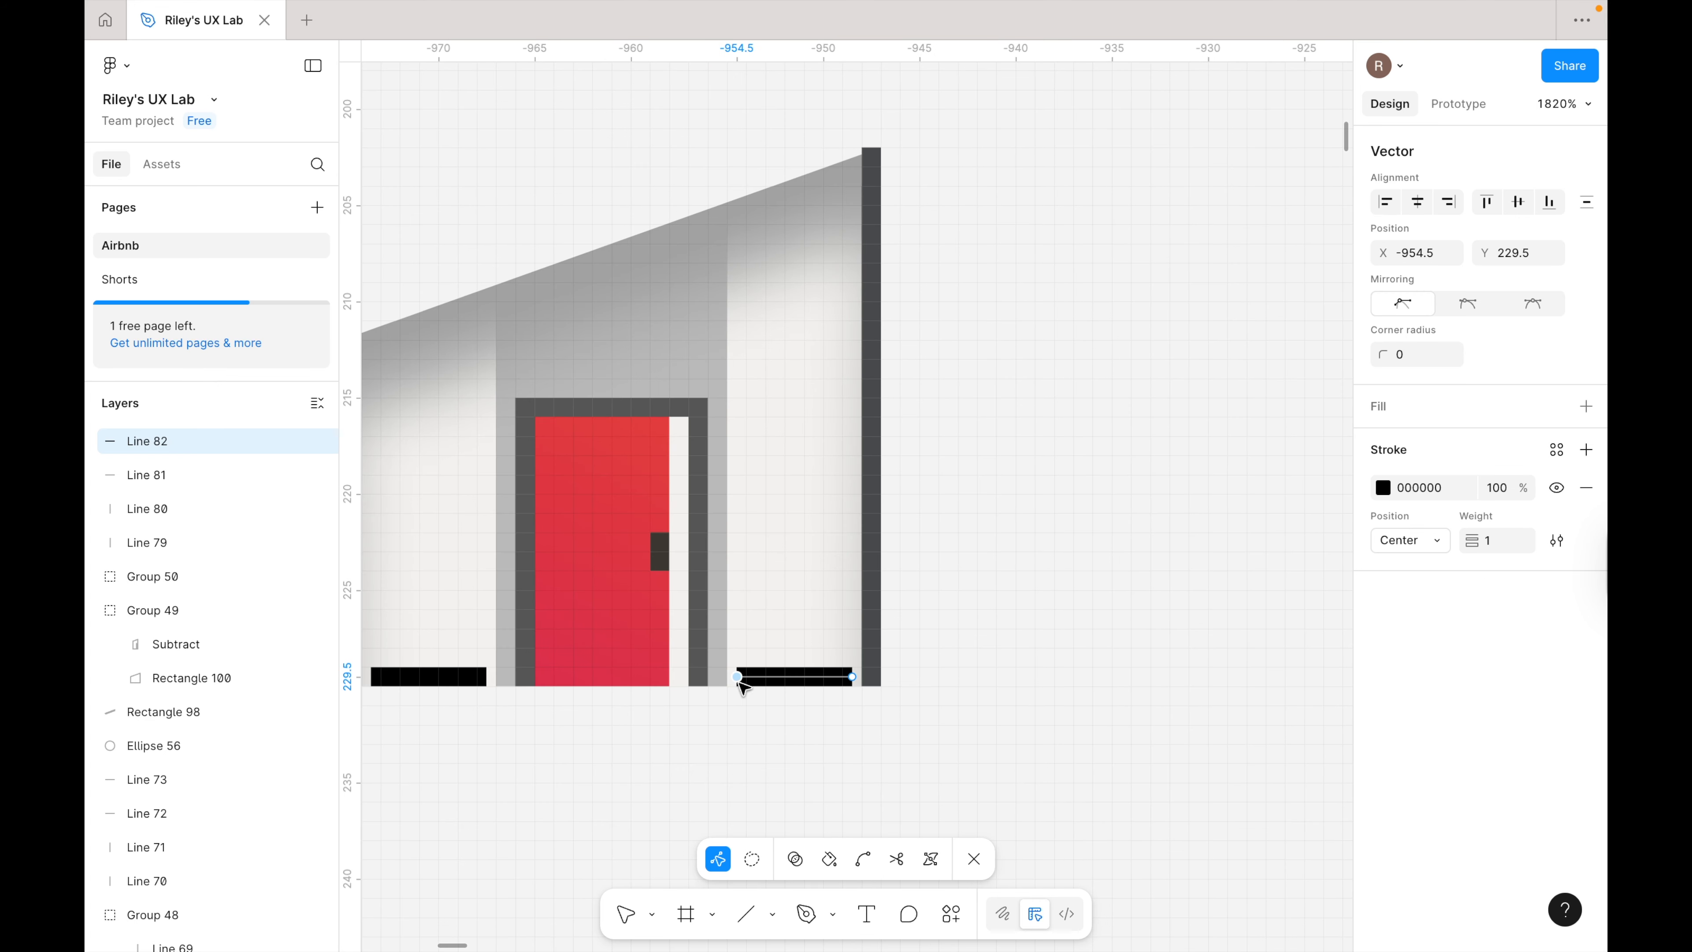
key("Escape")
- Recolor the strokes of both base lines from black to a dark grey
scroll(793, 710, "left", 3)
scroll(794, 710, "down", 1)
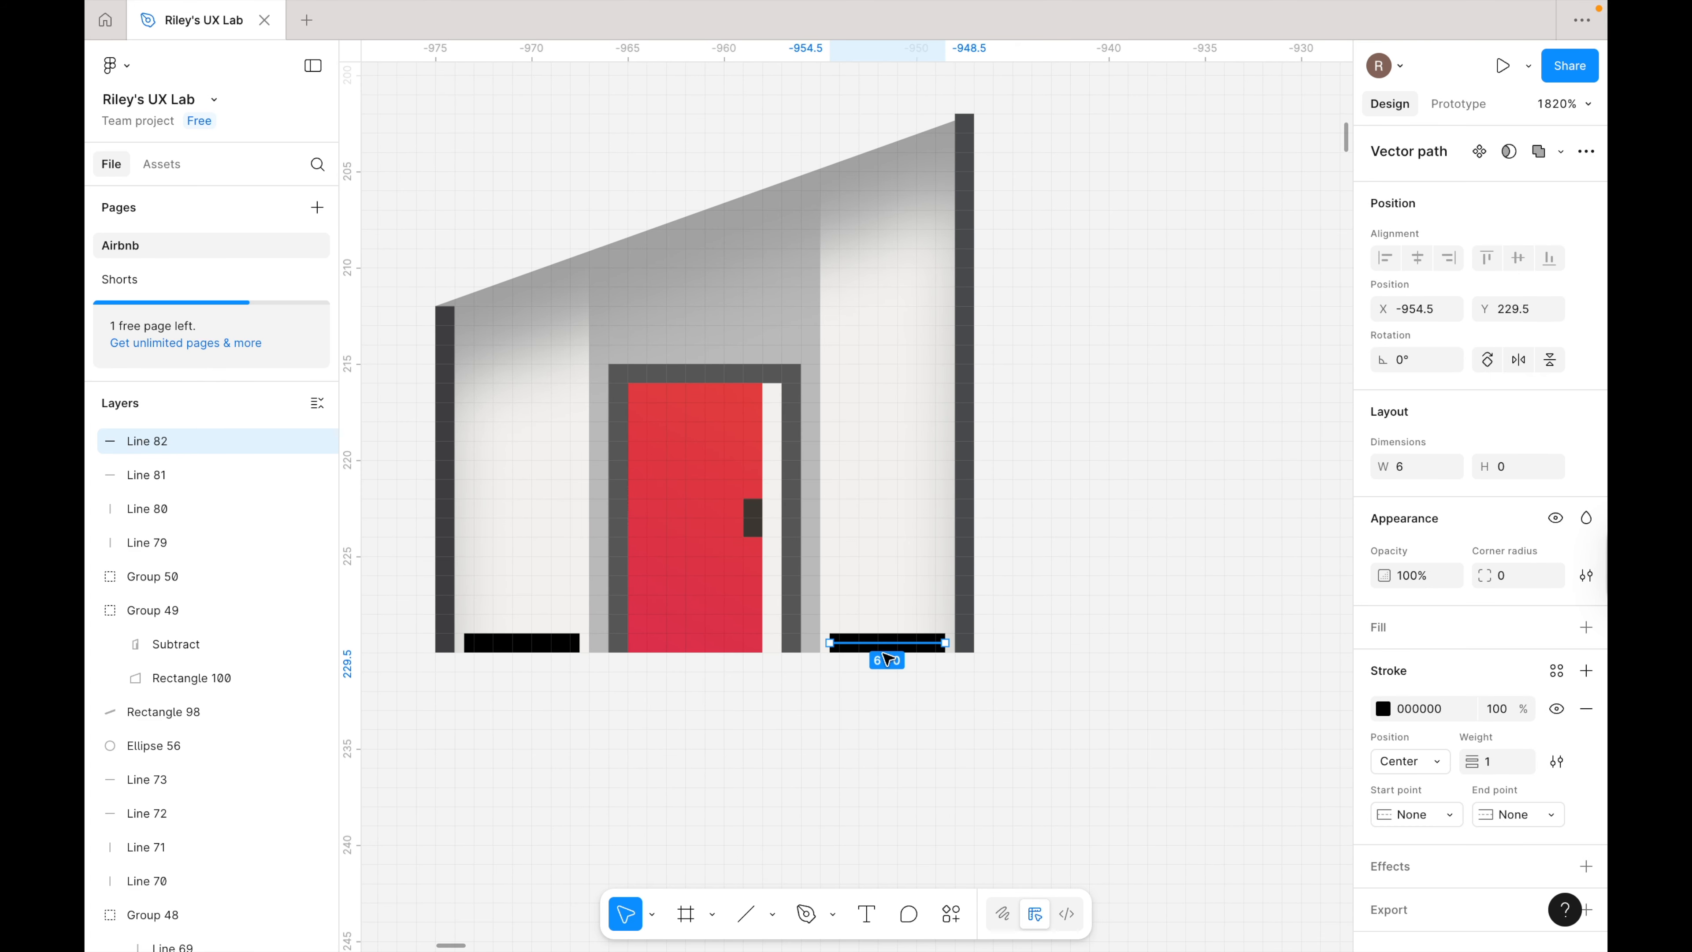
left_click(496, 644)
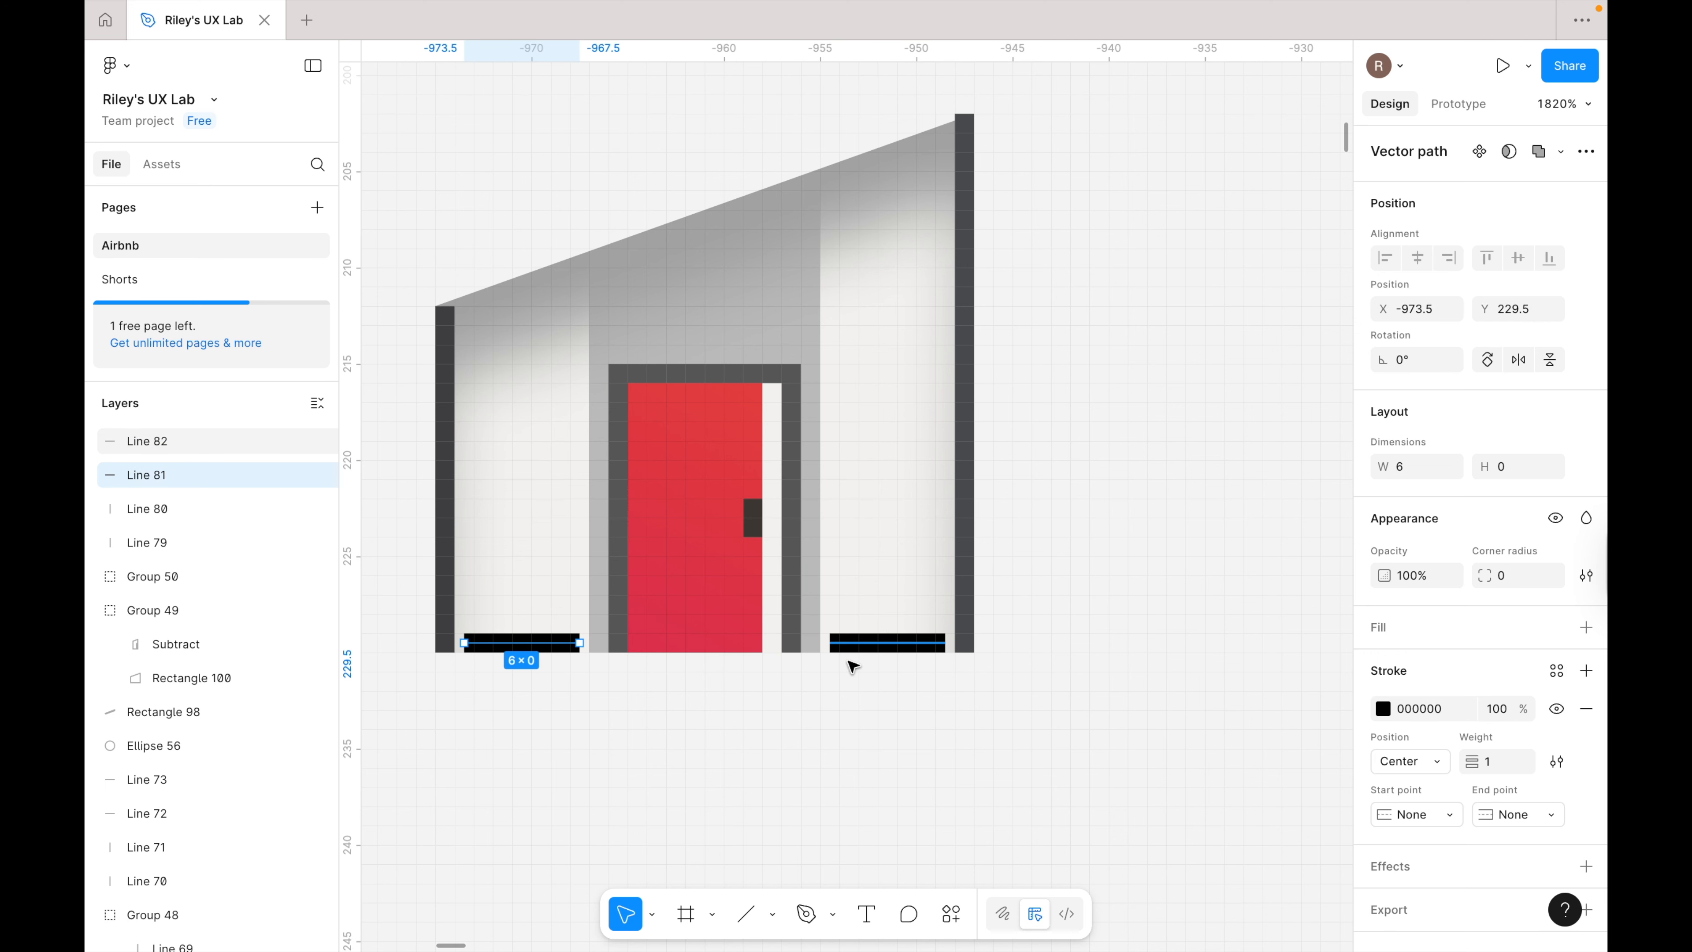
left_click(866, 644, "shift")
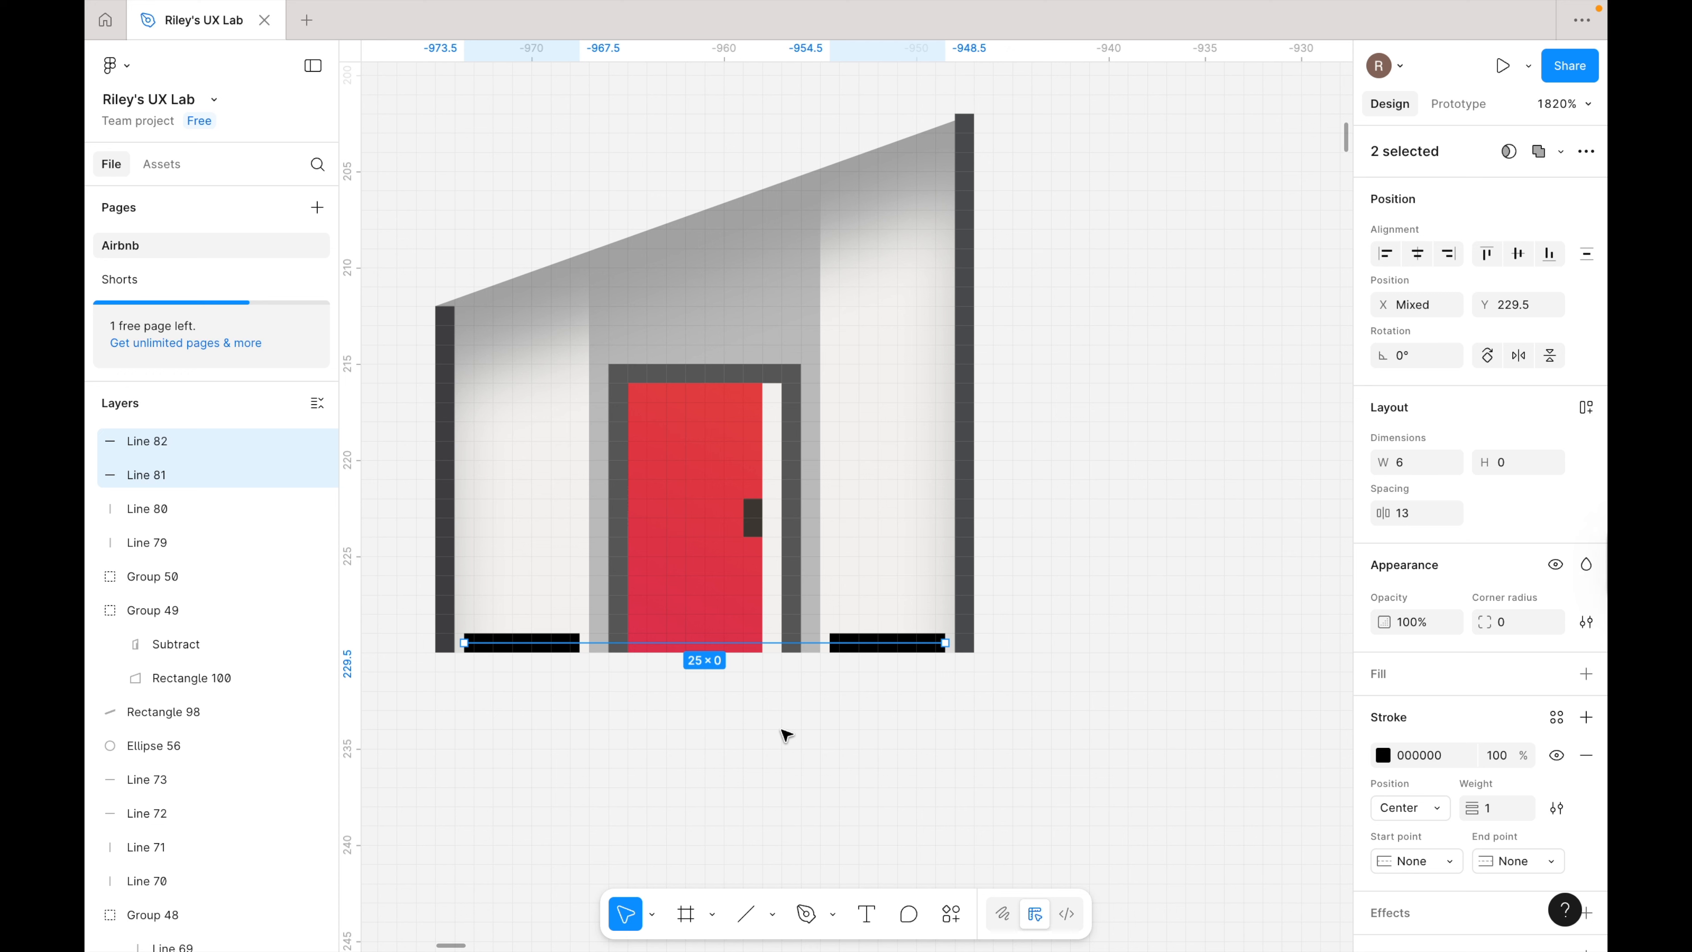
left_click(1426, 760)
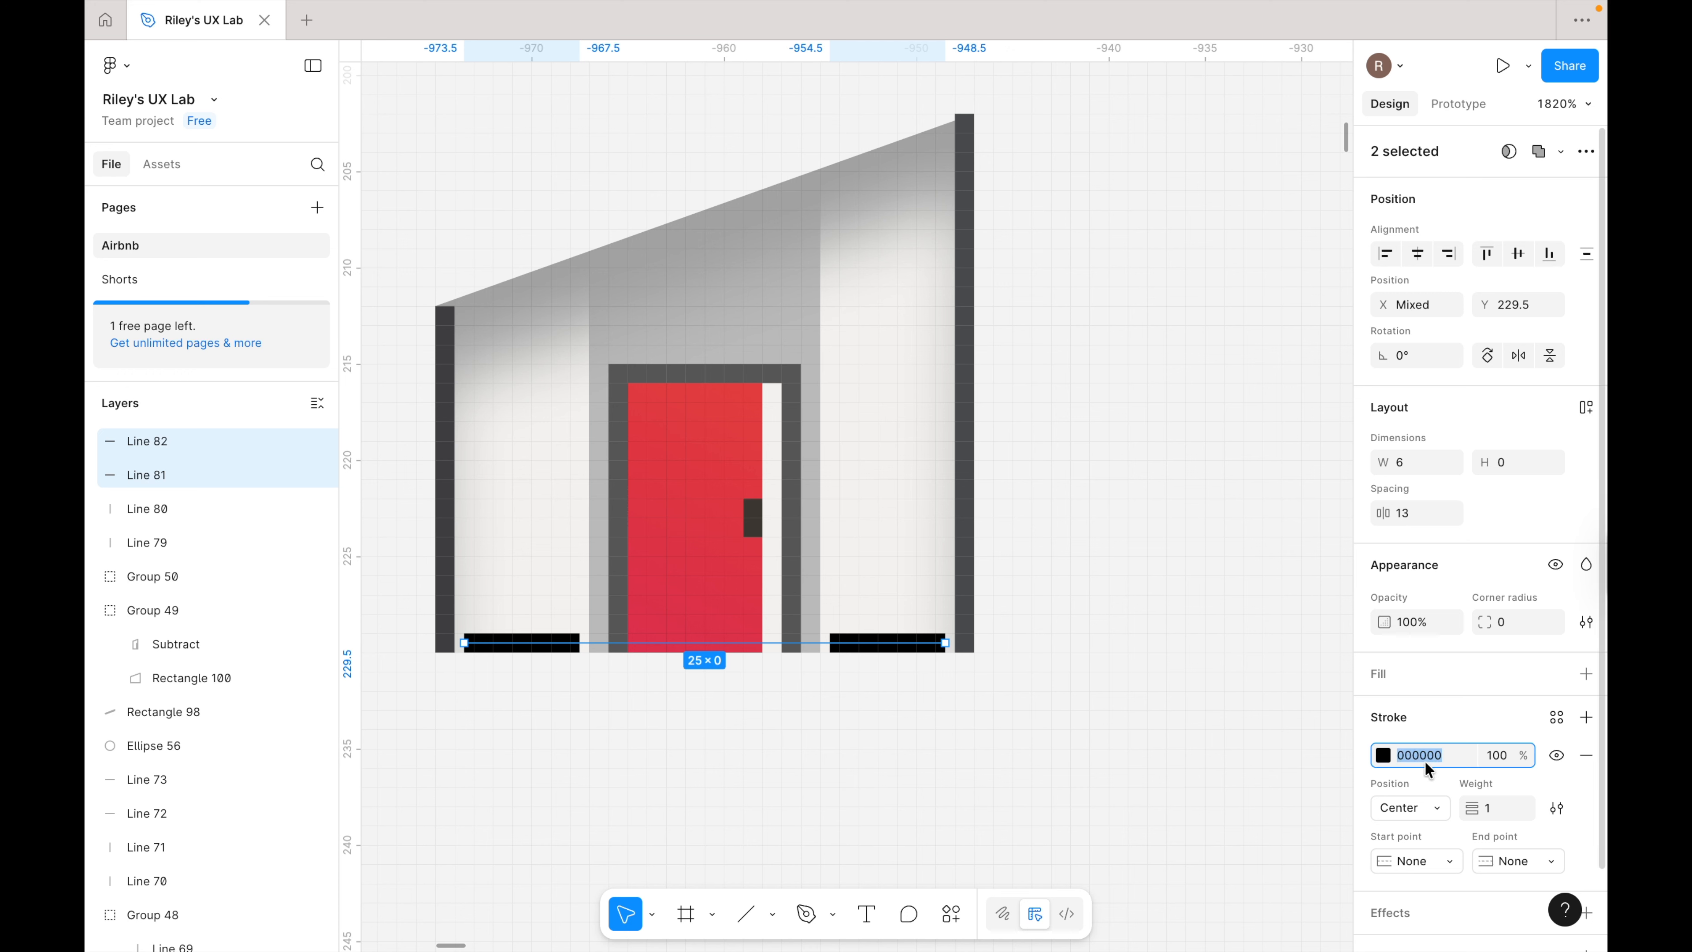
type("4")
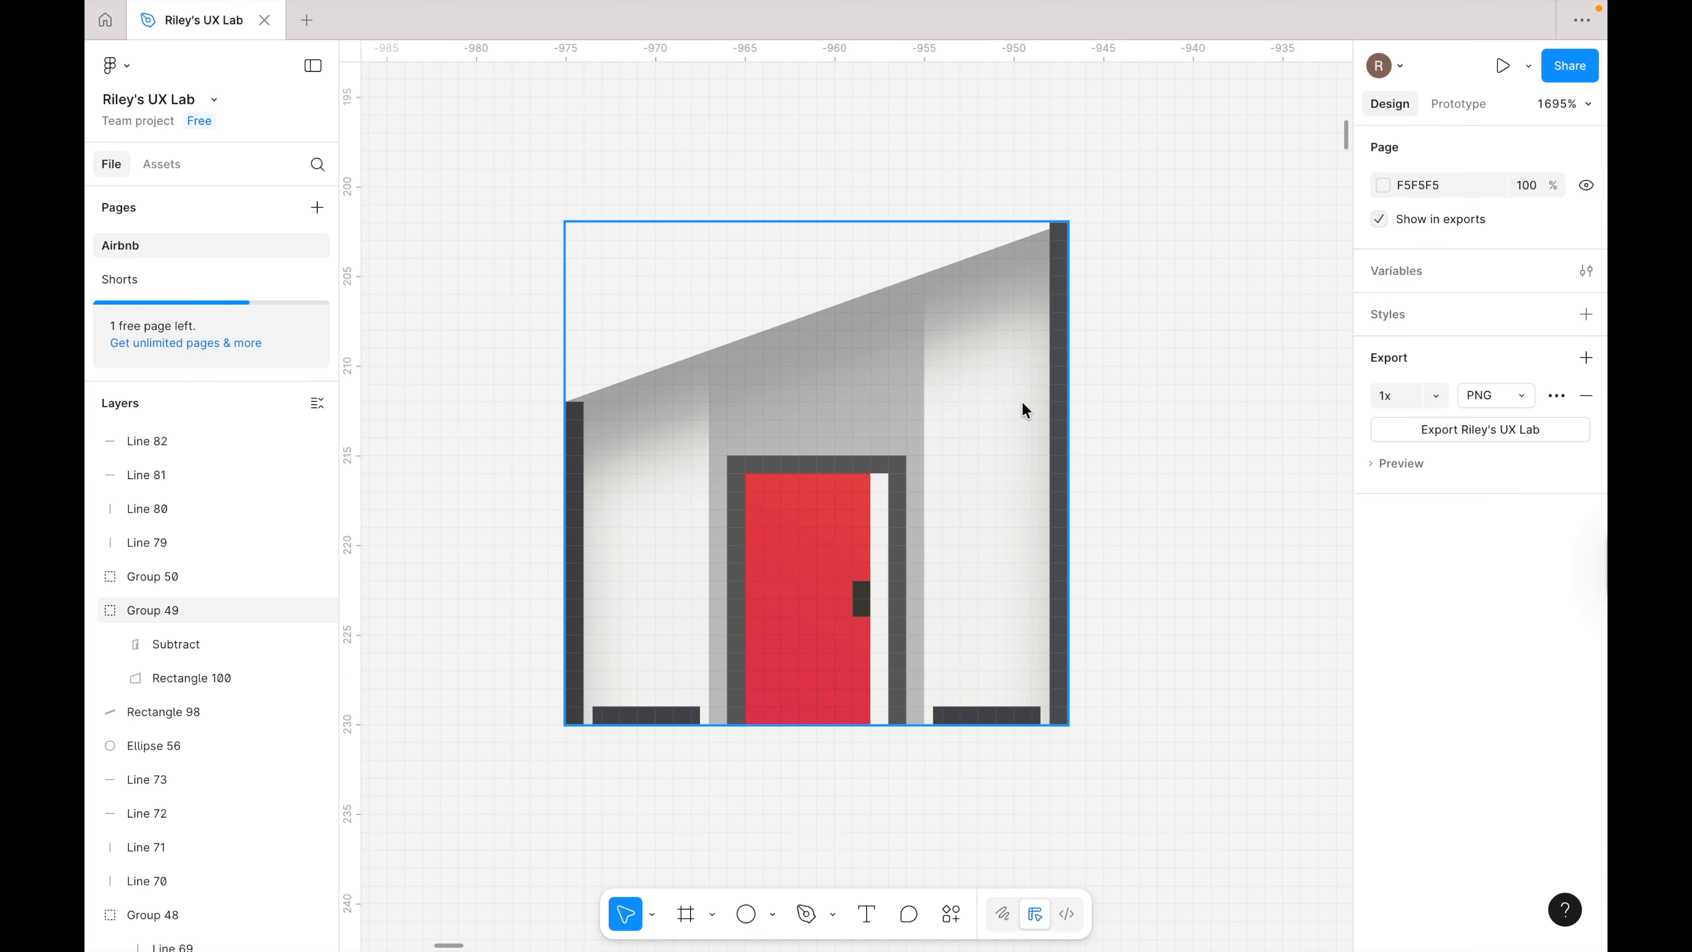
- Draw a circle to the right of the house and set its dimensions to 3.5 by 3.5
key("o")
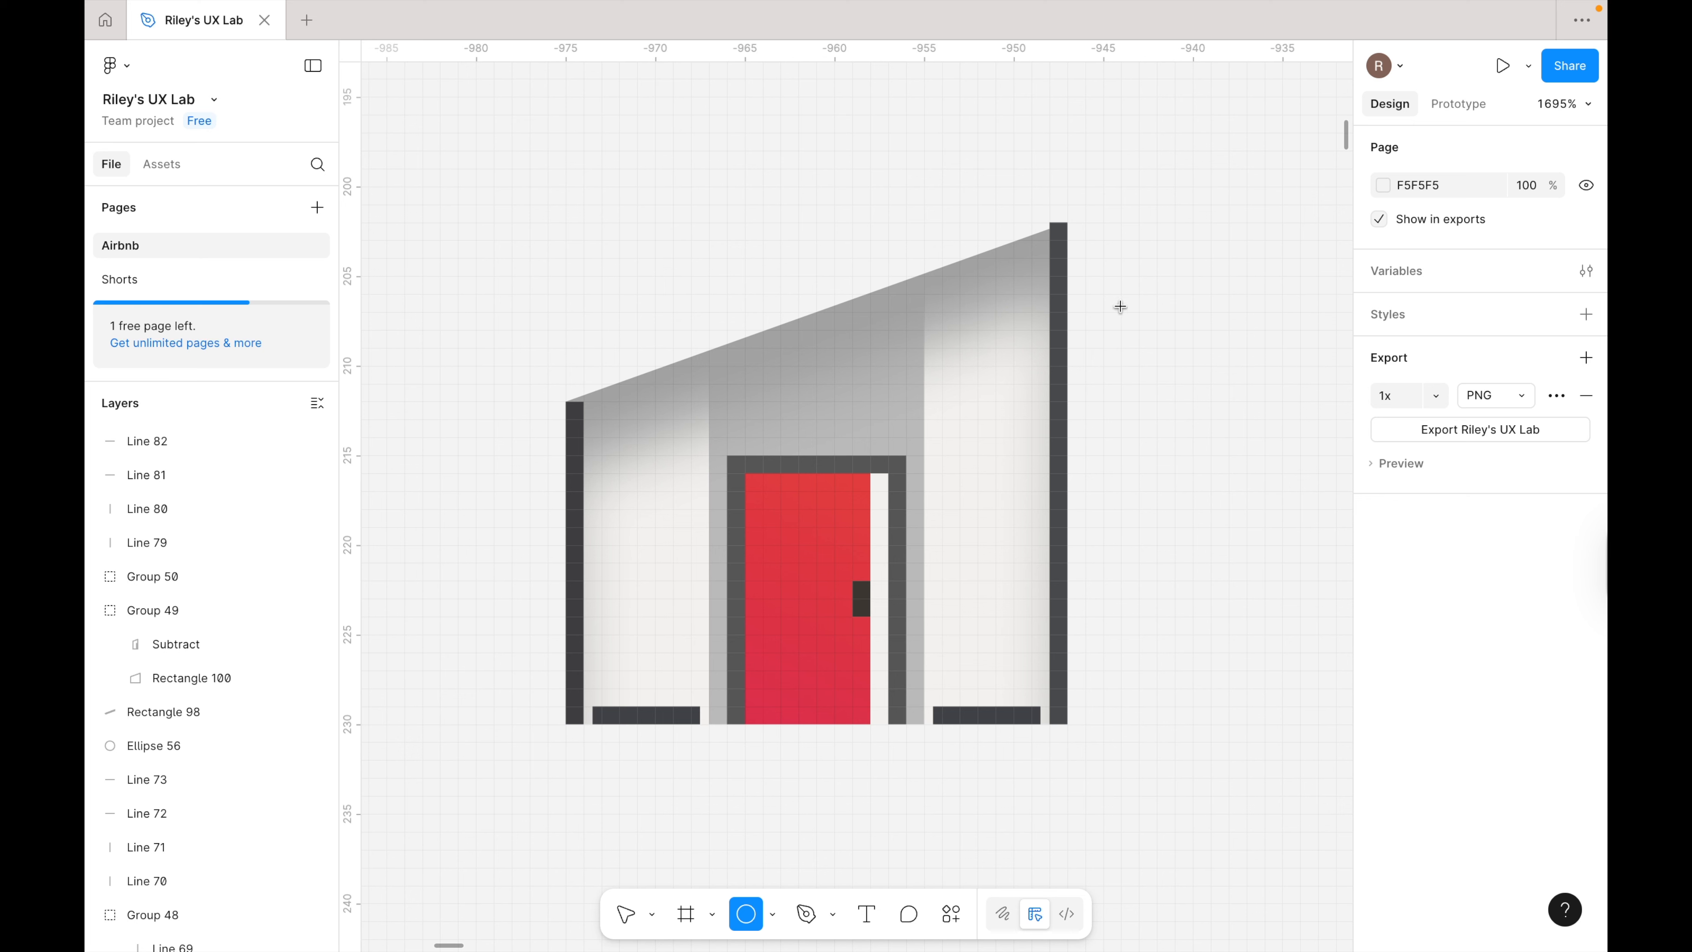
left_click_drag(1121, 312, 1210, 402)
left_click(1403, 470)
type("3.5")
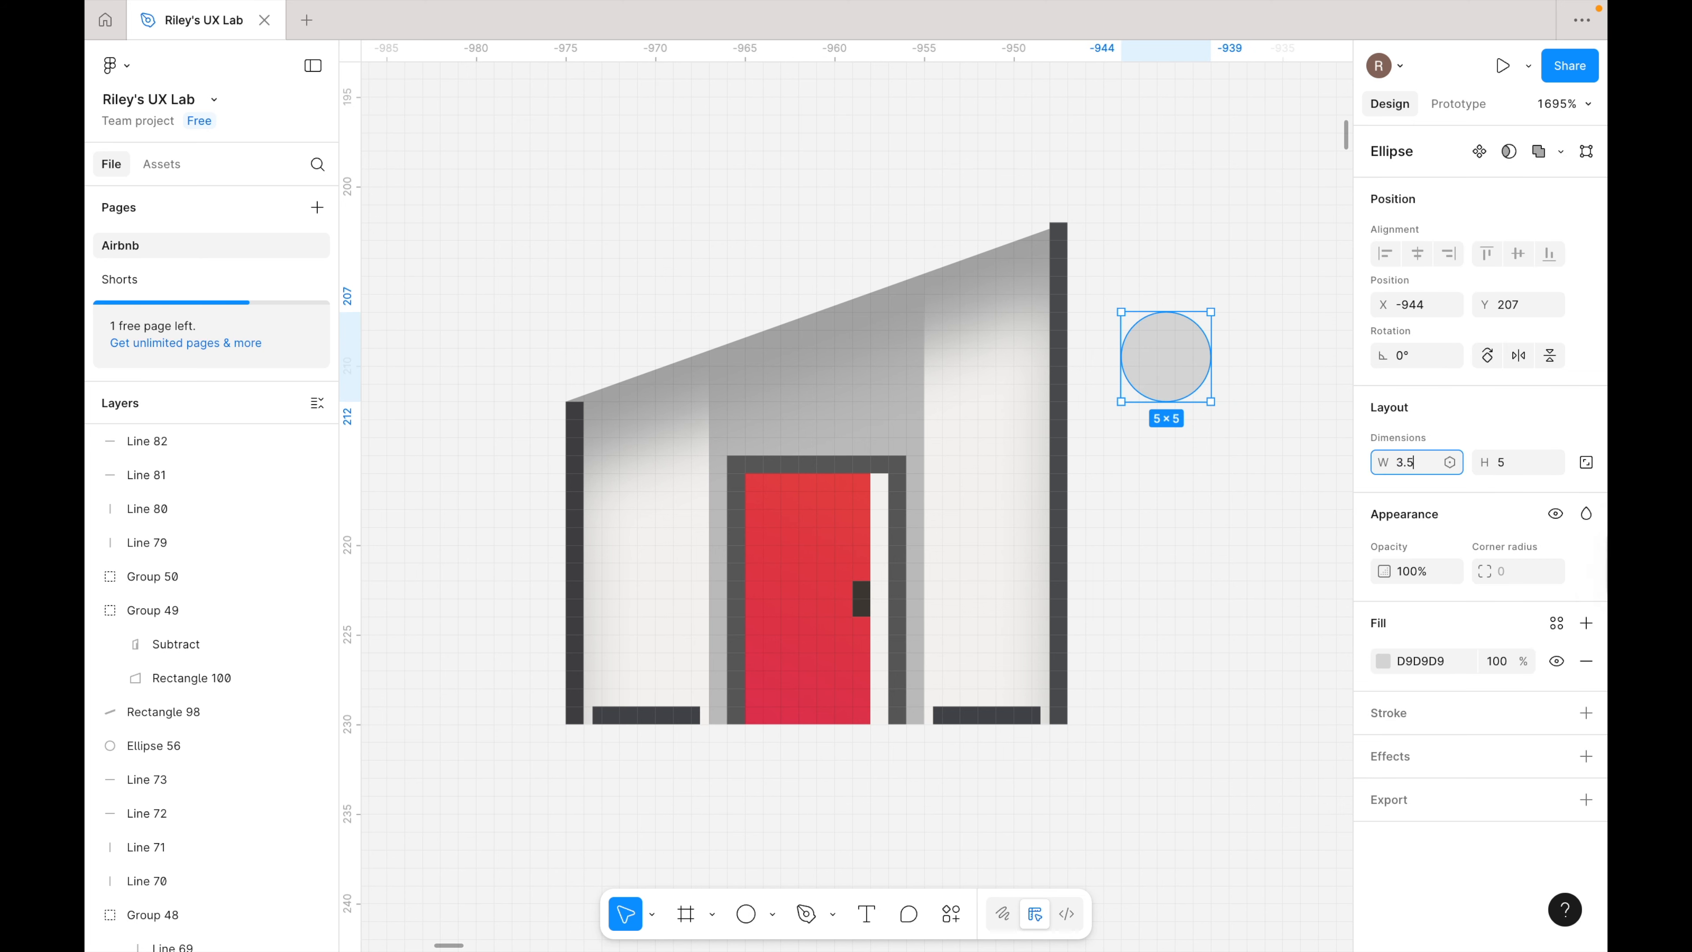
key("Tab")
type("3.5")
key("Return")
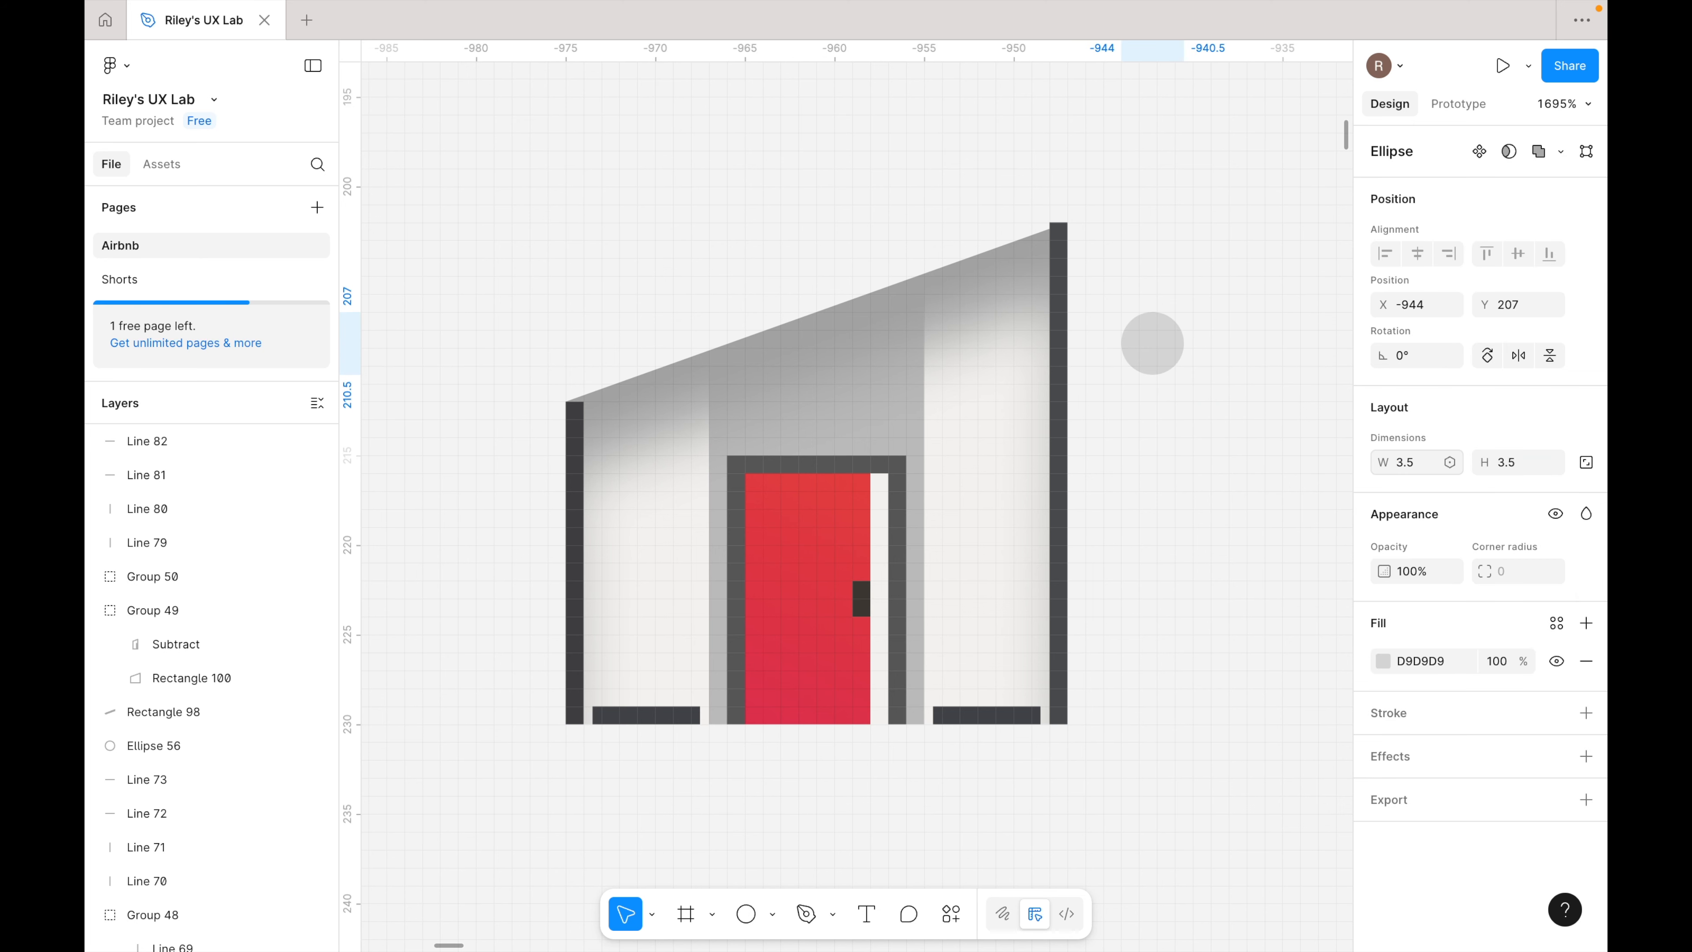
- Set the circle's fill color to FFFFFD
left_click(1416, 661)
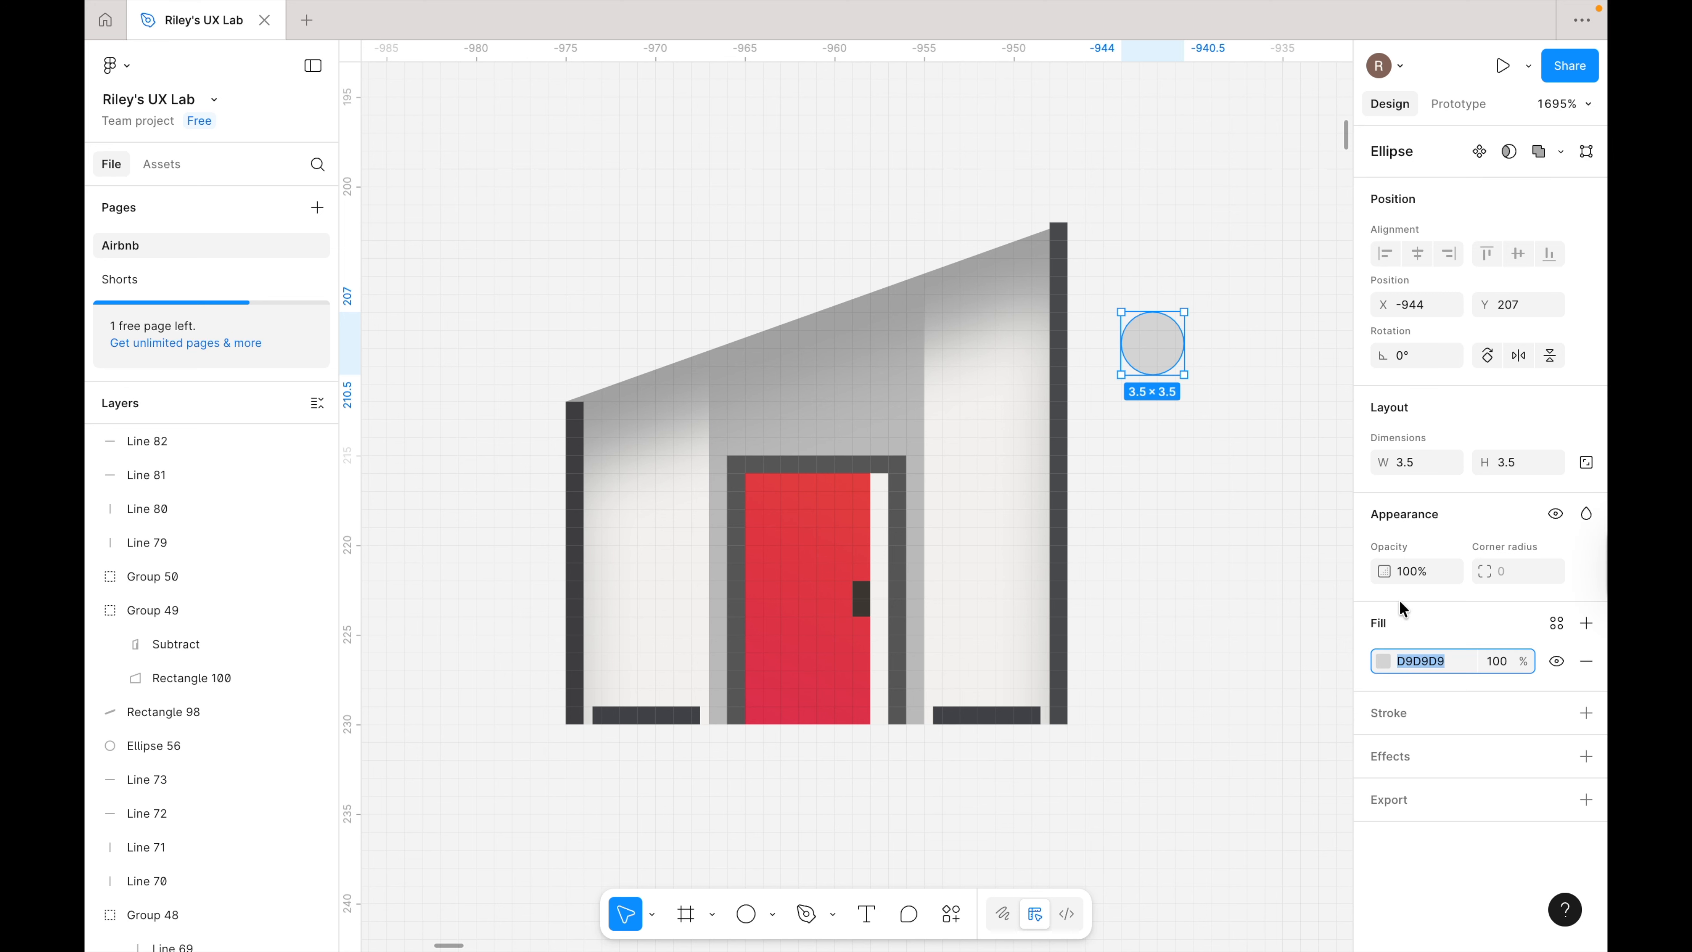
type("fffffd")
key("Return")
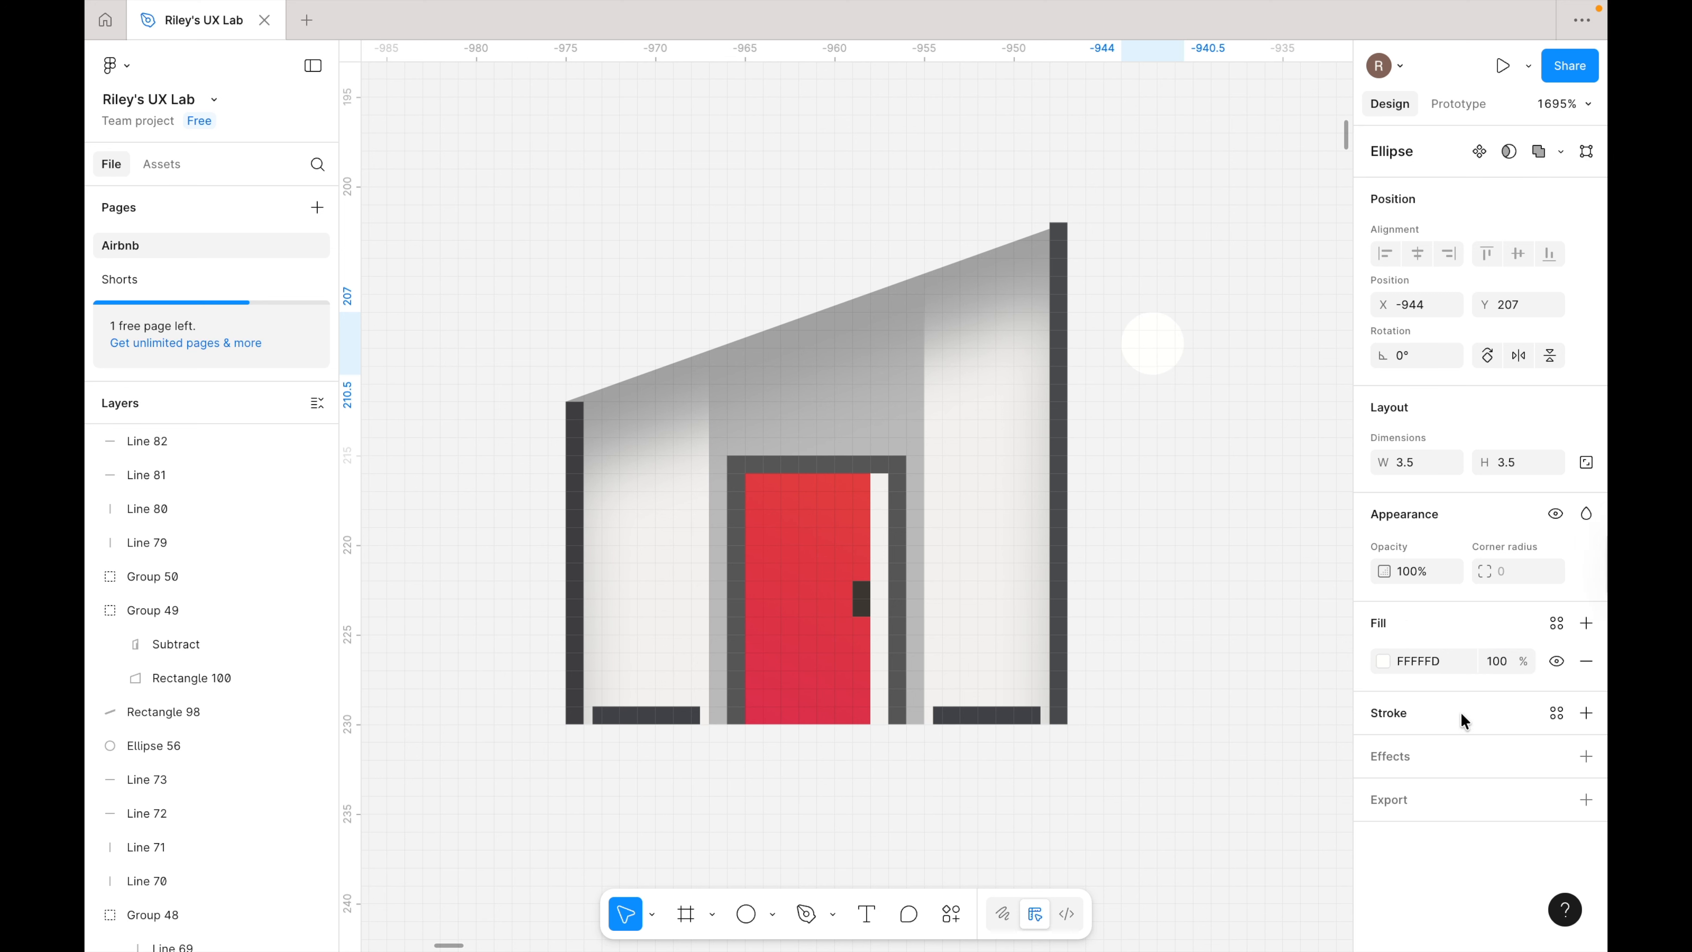
- Add a centered stroke to the circle with weight 0.5 and color B9BAB3
left_click(1585, 713)
left_click(1410, 804)
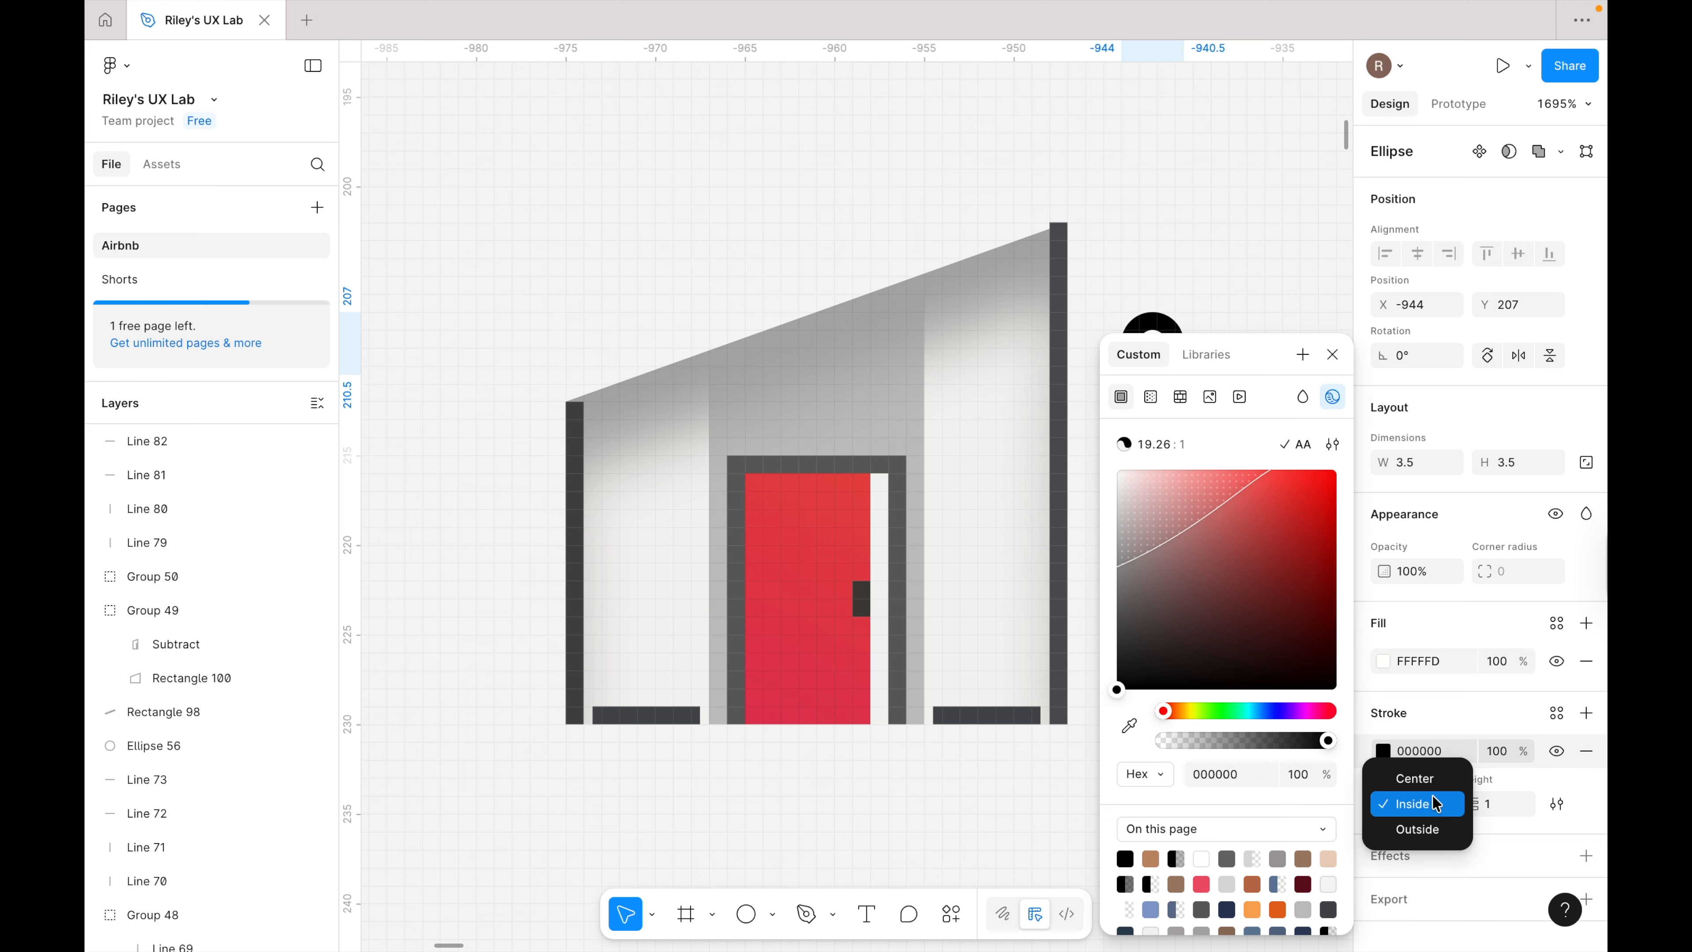
left_click(1398, 772)
left_click(1485, 805)
type("0.5")
key("Return")
left_click(1416, 751)
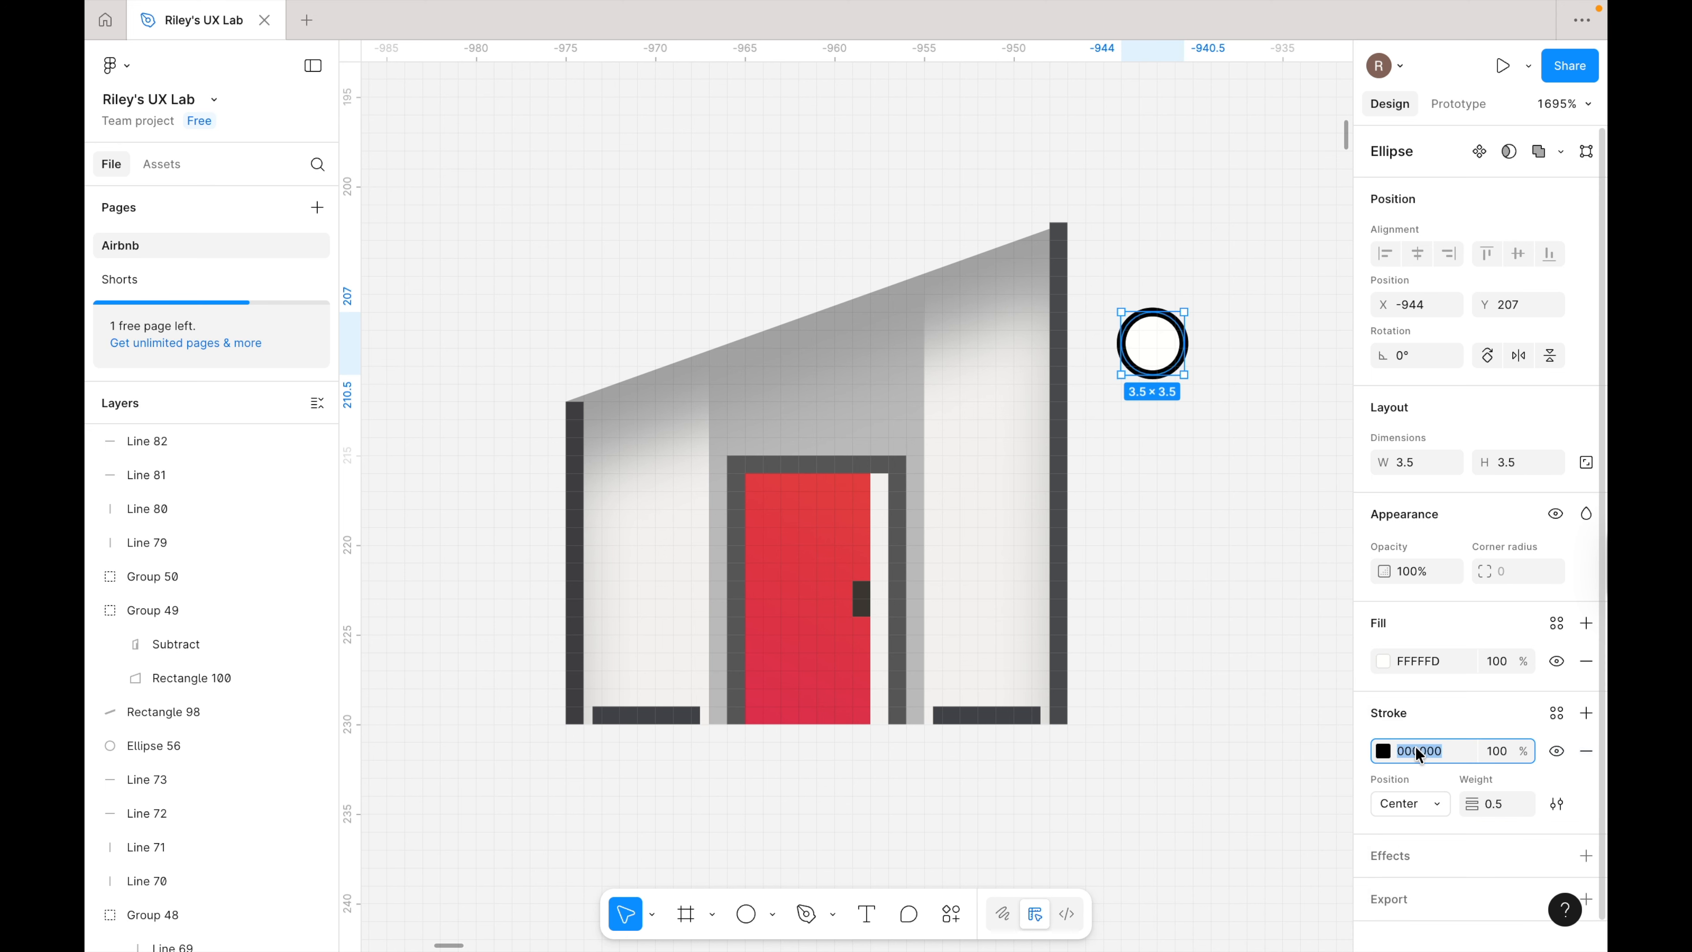
type("b9")
key("Return")
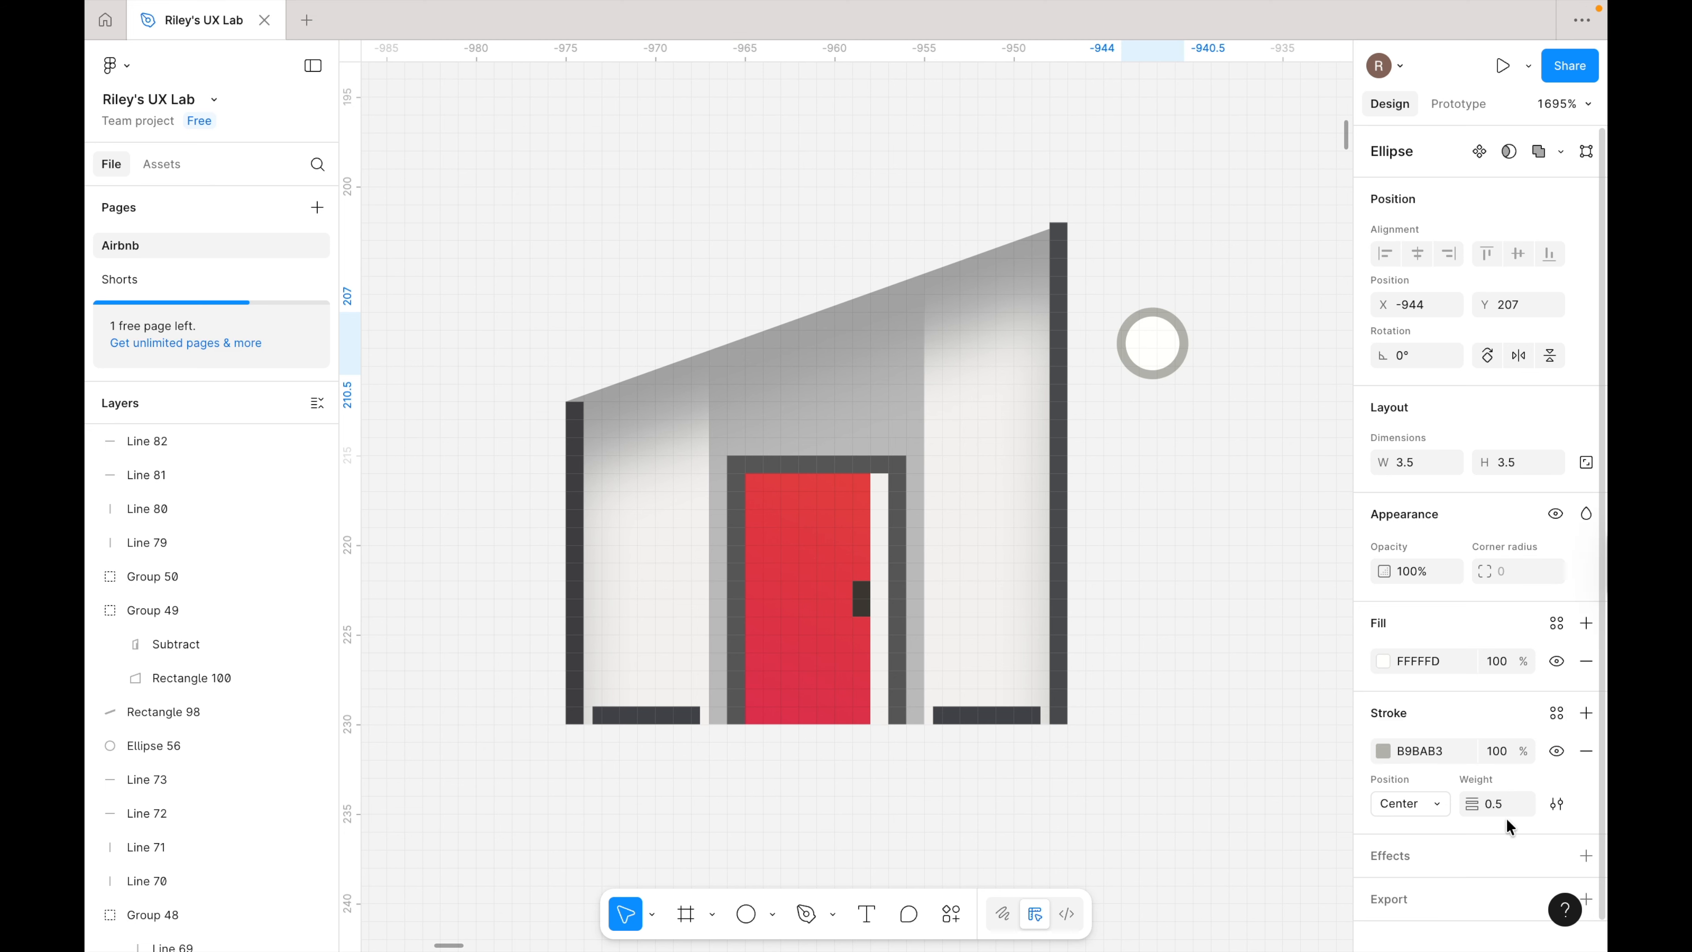
- Add a drop shadow to the circle with a Y offset of 0 and a blur of 3.5
scroll(1507, 824, "down", 1)
left_click(1586, 833)
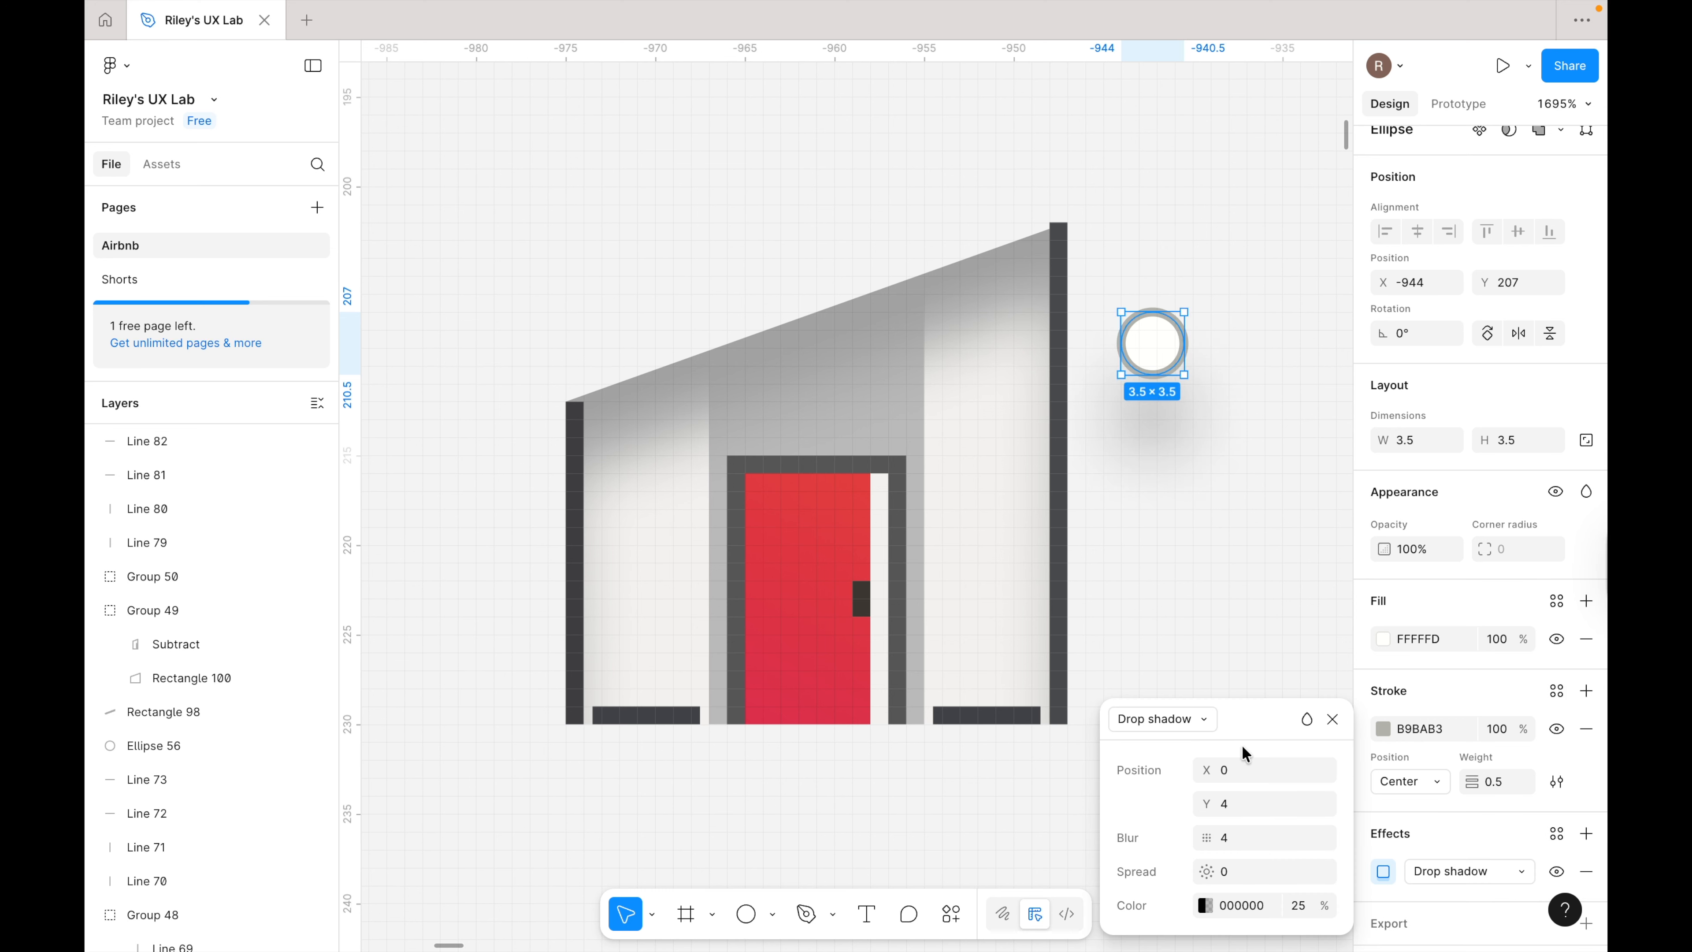
left_click(1239, 808)
type("0")
left_click(1242, 835)
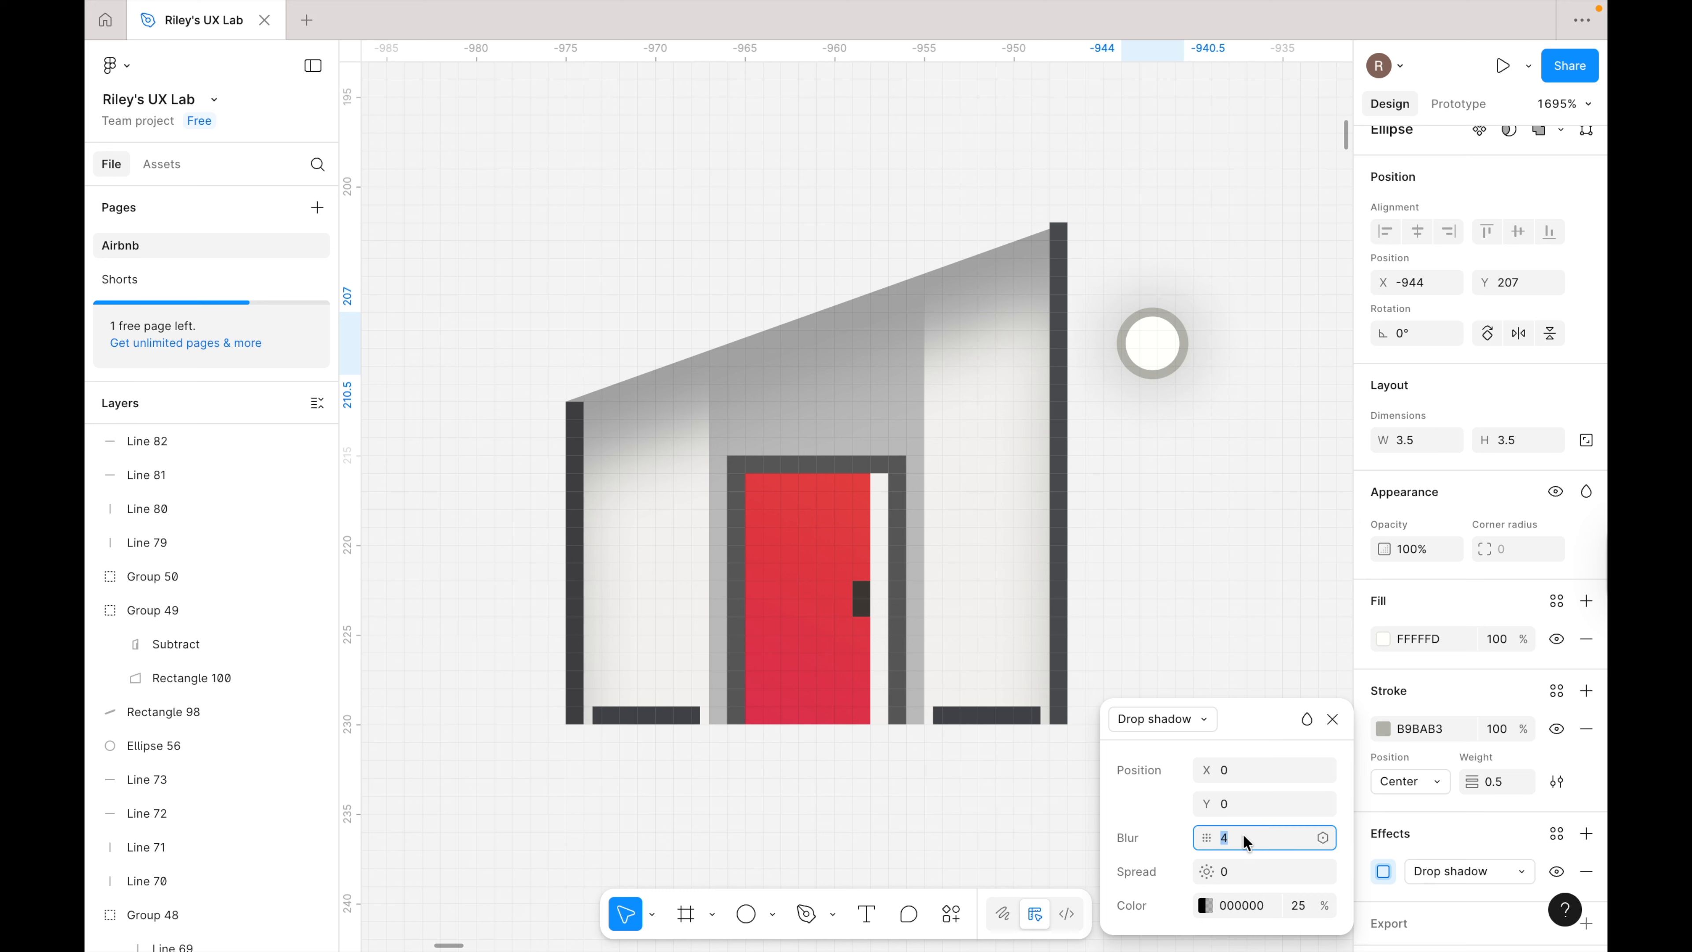
type("3.5")
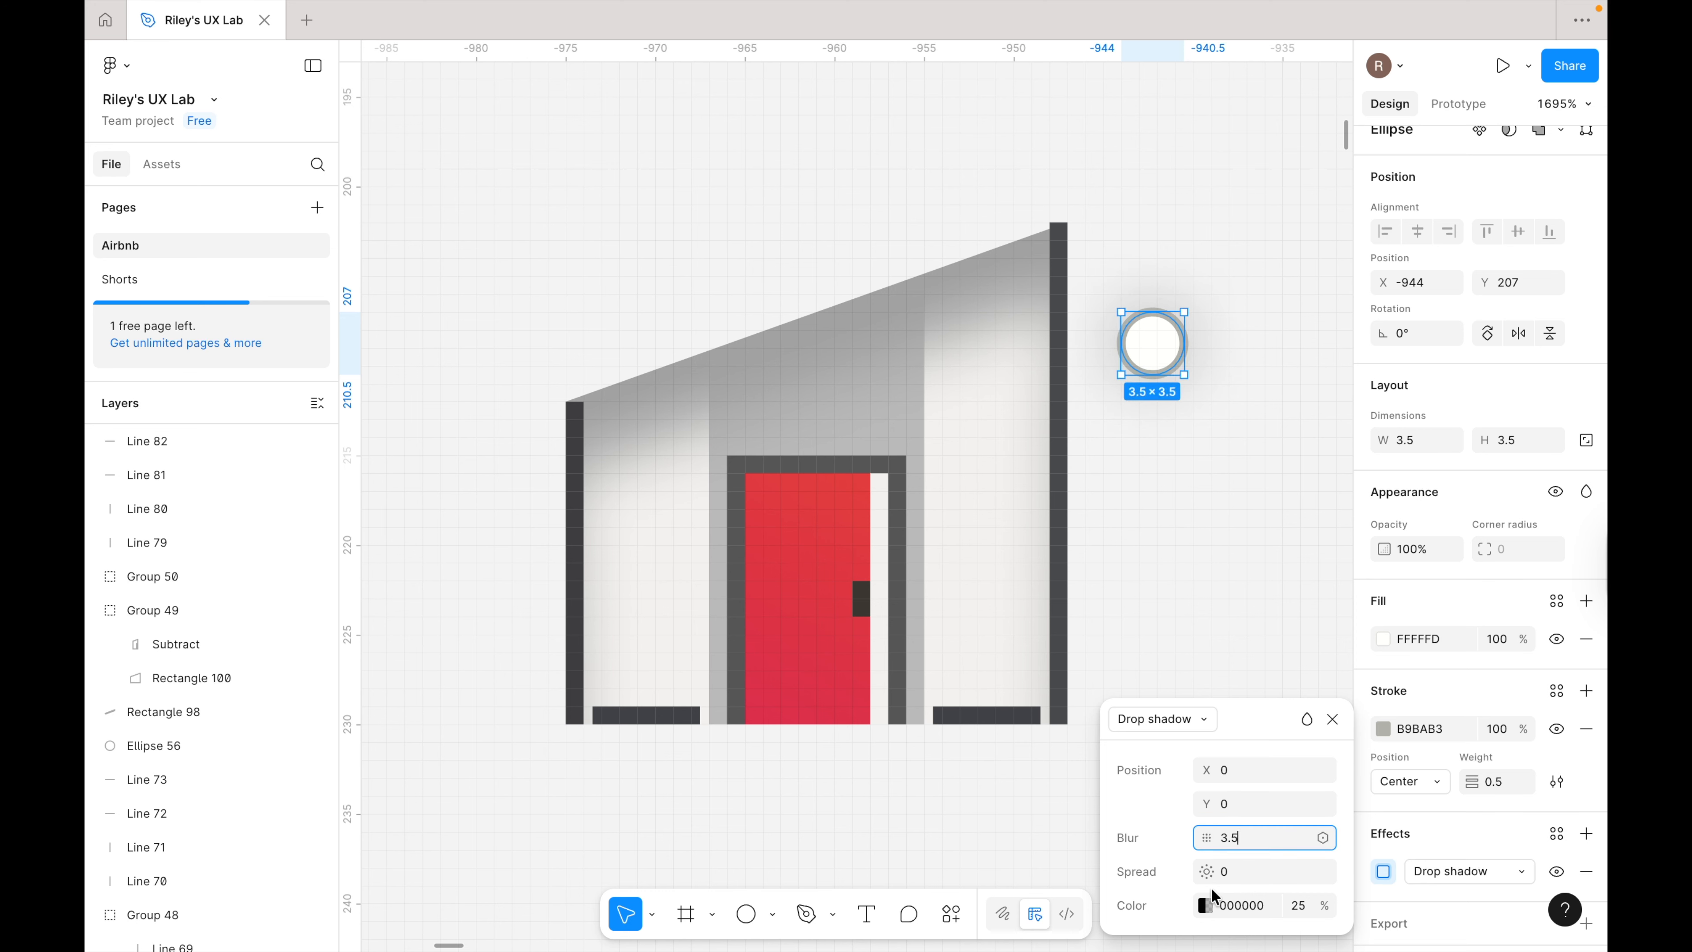
- Set the circle's shadow color to FEFEFC at 100% opacity
left_click(1242, 910)
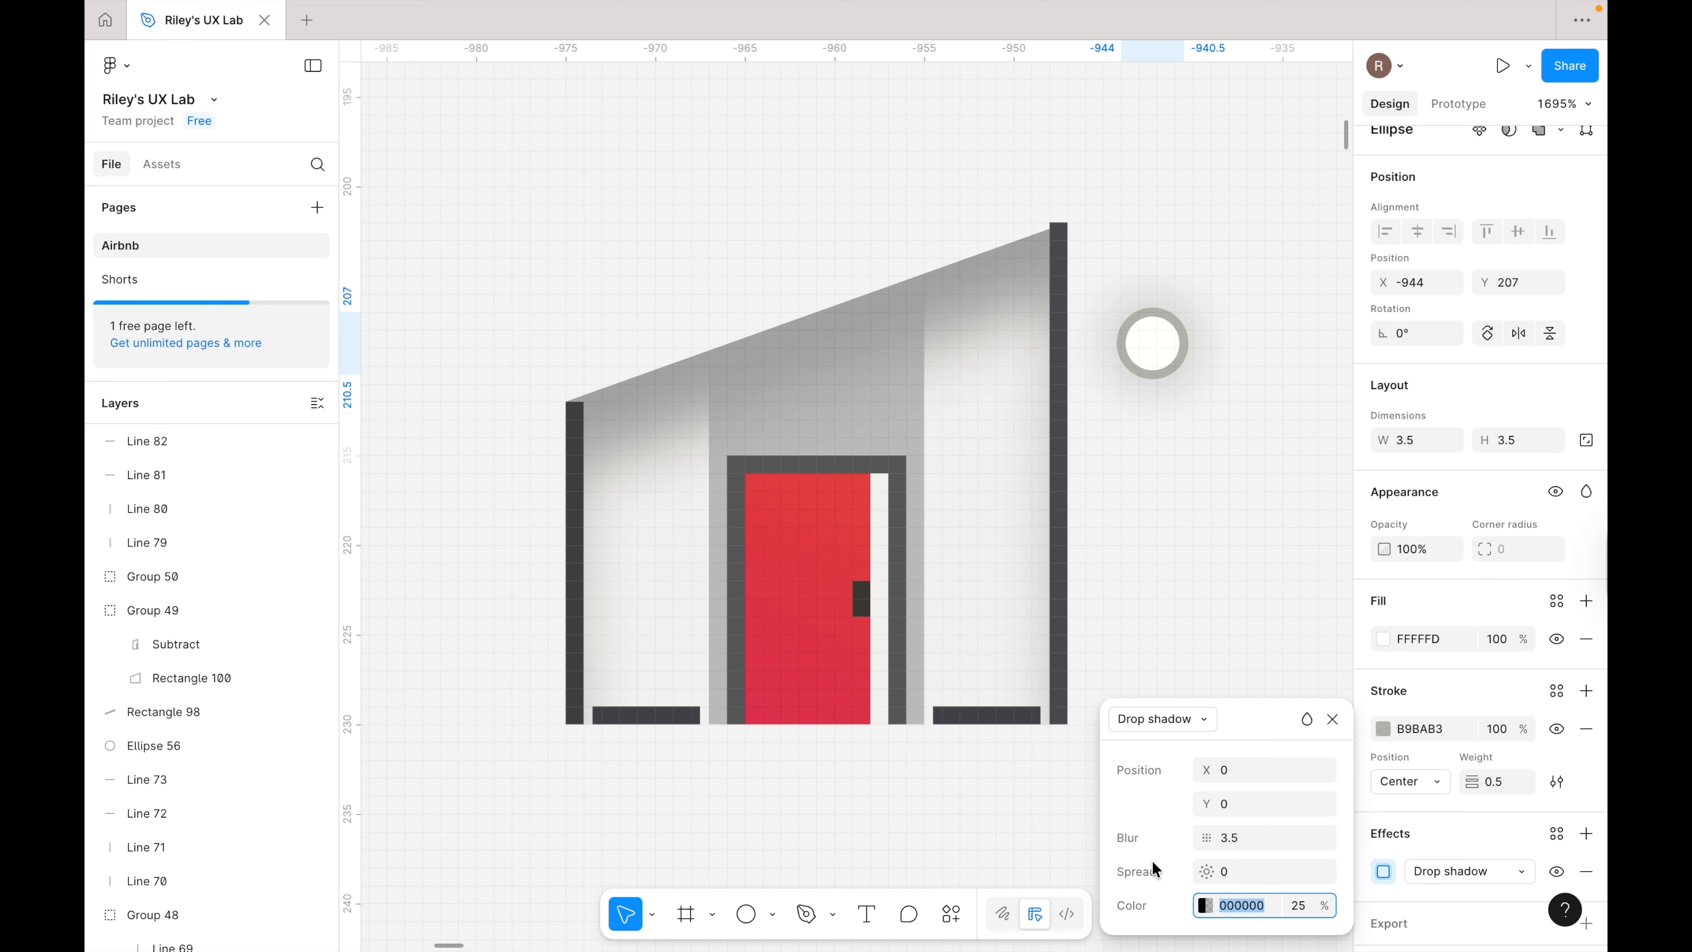
type("f")
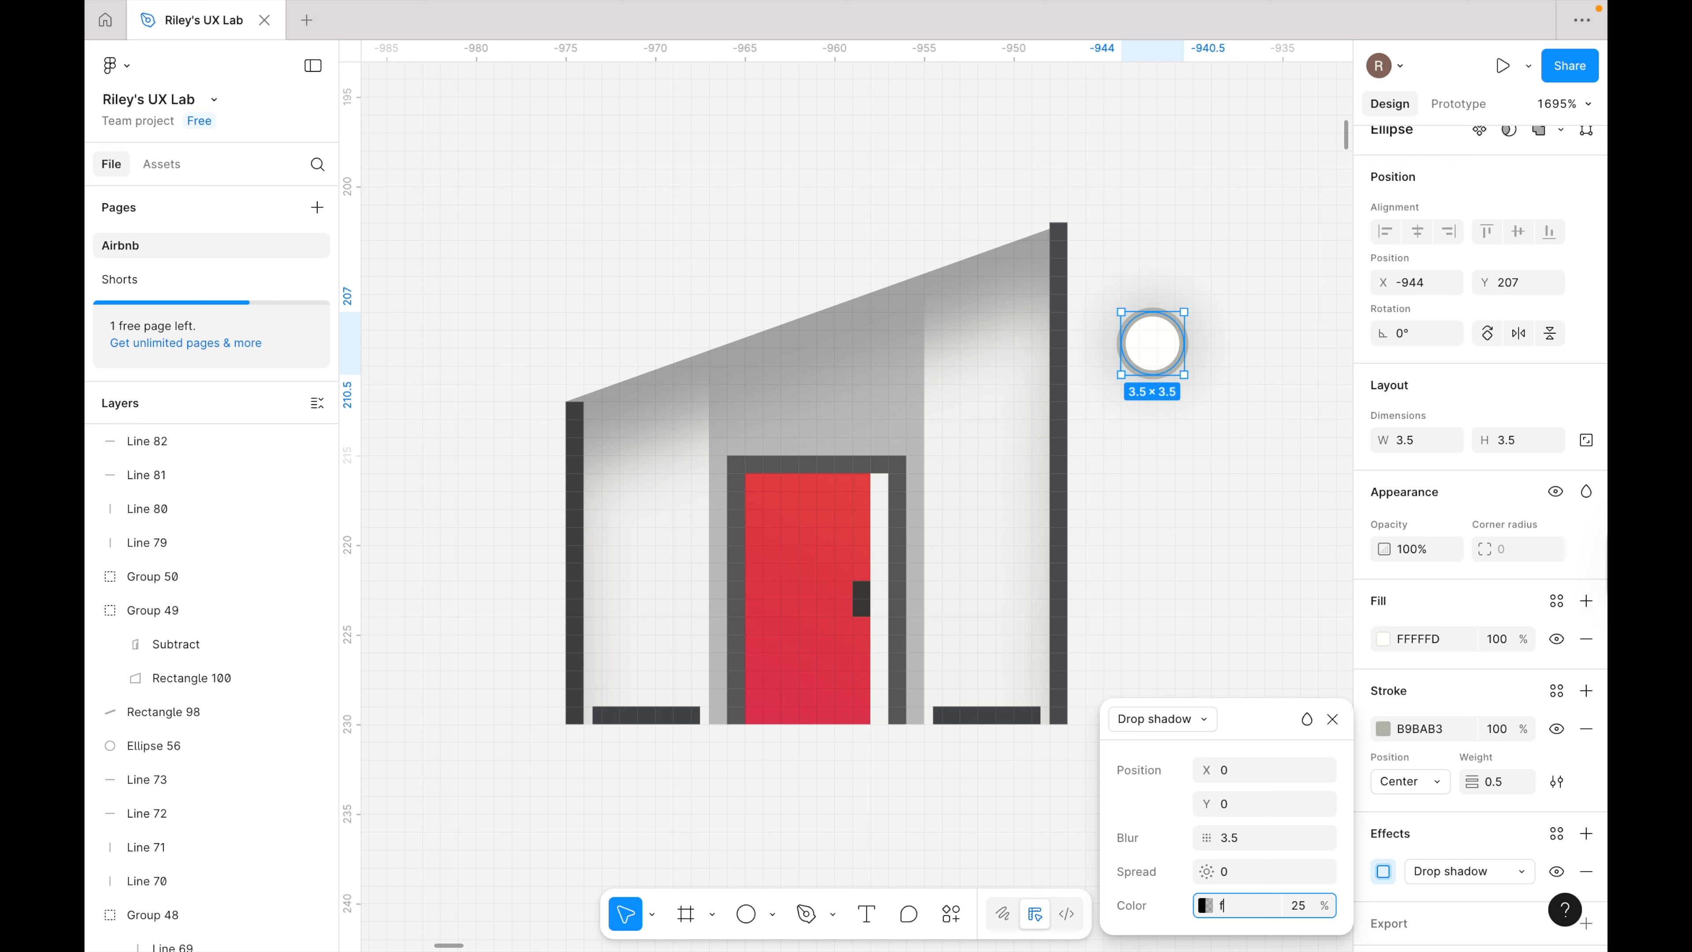
type("efefc")
left_click(1302, 907)
type("100")
key("Return")
left_click(1219, 479)
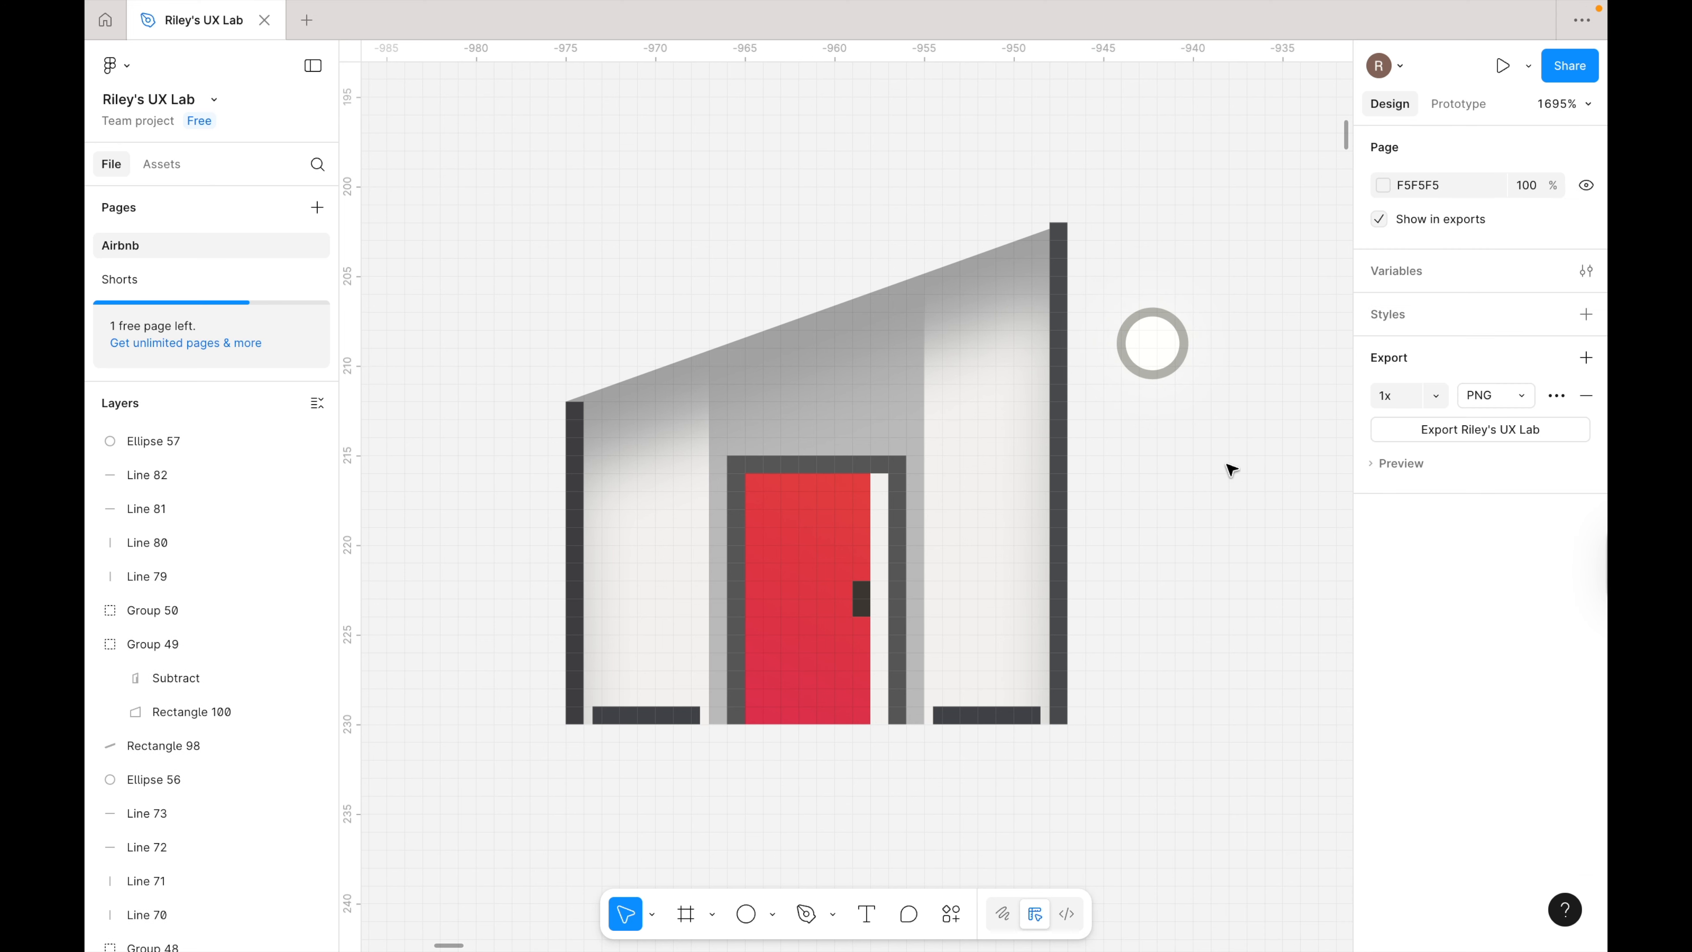
- Move the circle onto the upper part of the house's right wall, at X -953, Y 208
left_click(1153, 357)
left_click_drag(1153, 357, 995, 373)
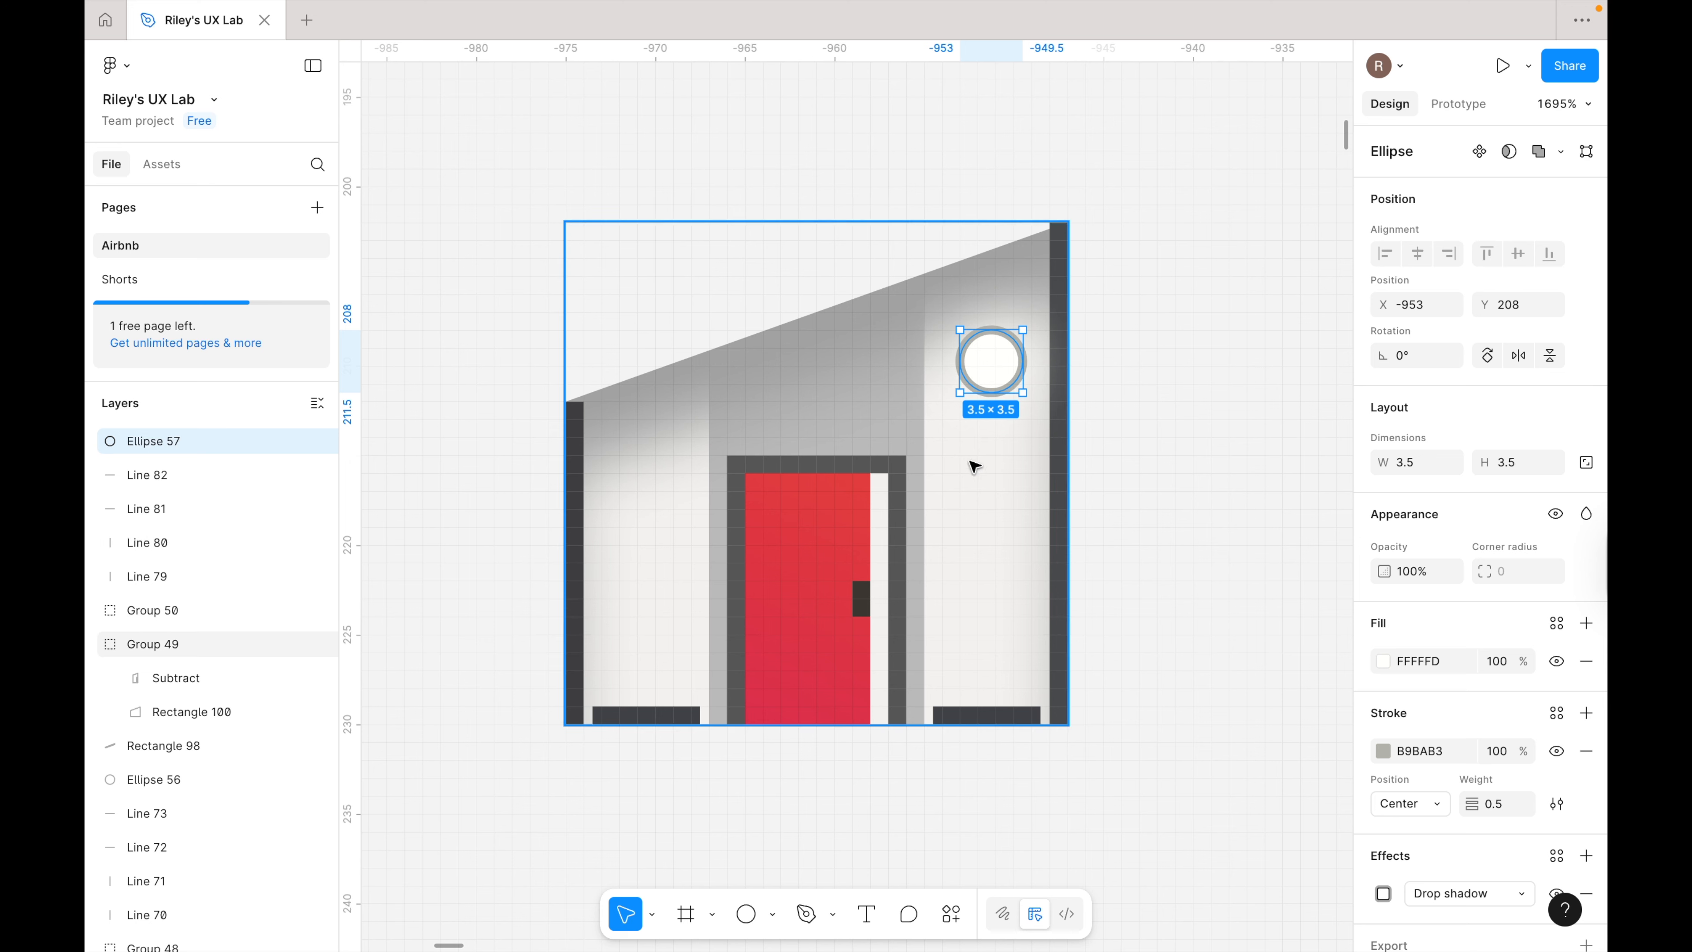
left_click(1141, 566)
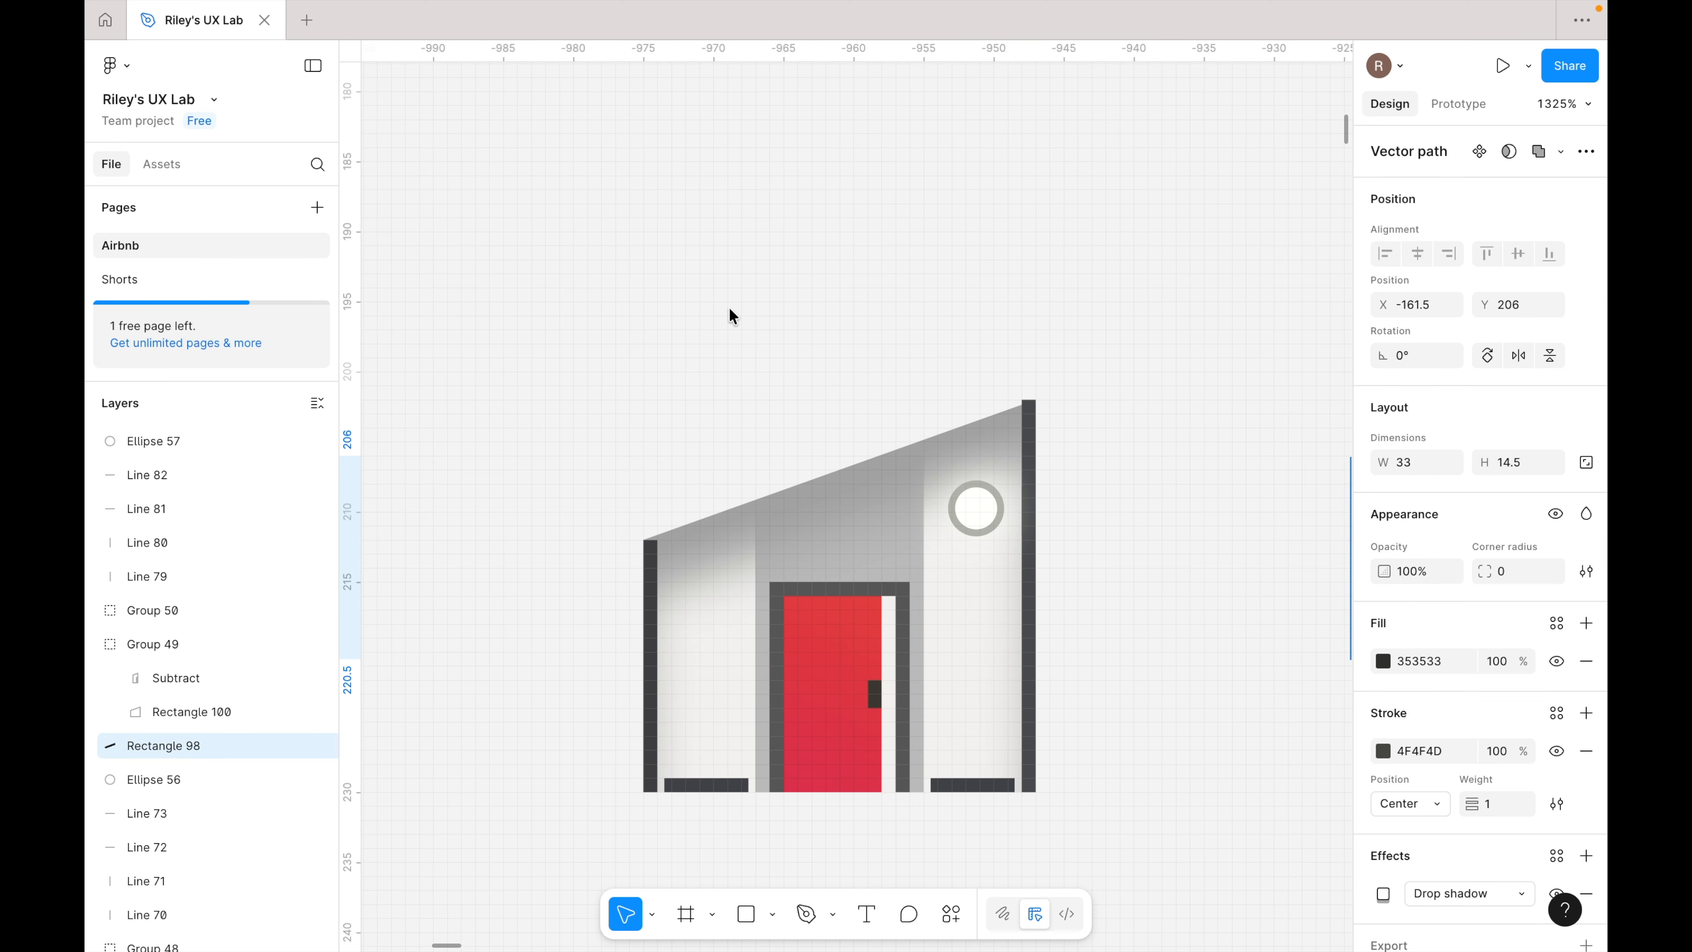
- Draw a rectangle above the house for the roof and set its dimensions to 35 by 15
key("r")
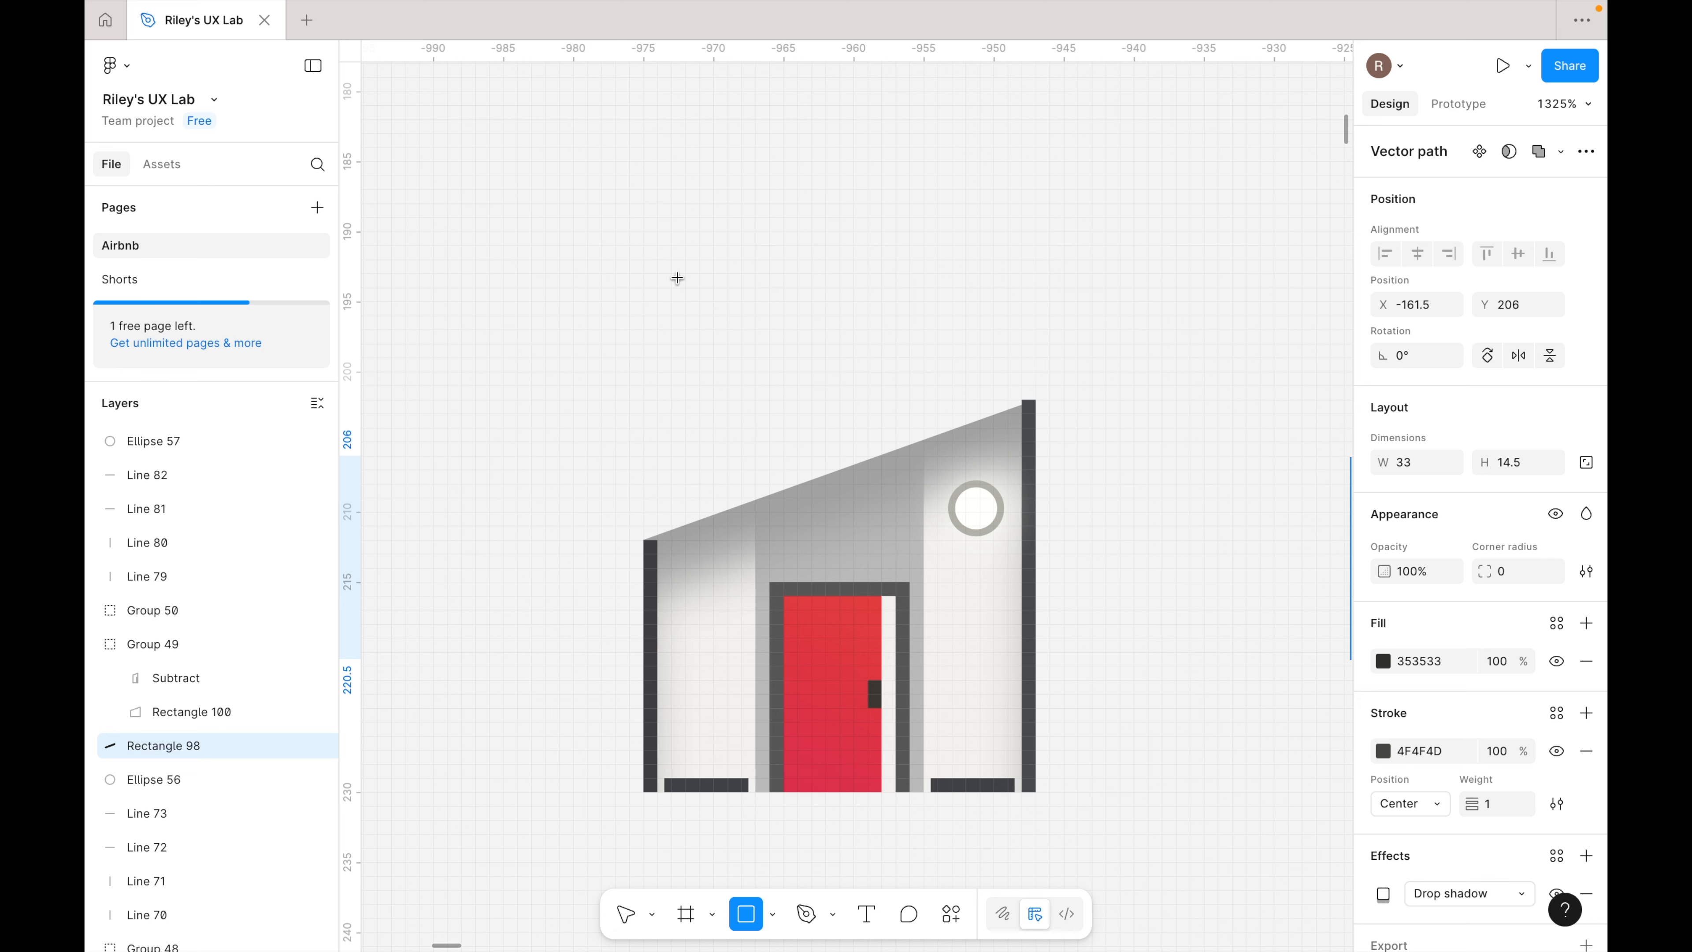
left_click_drag(587, 301, 1092, 316)
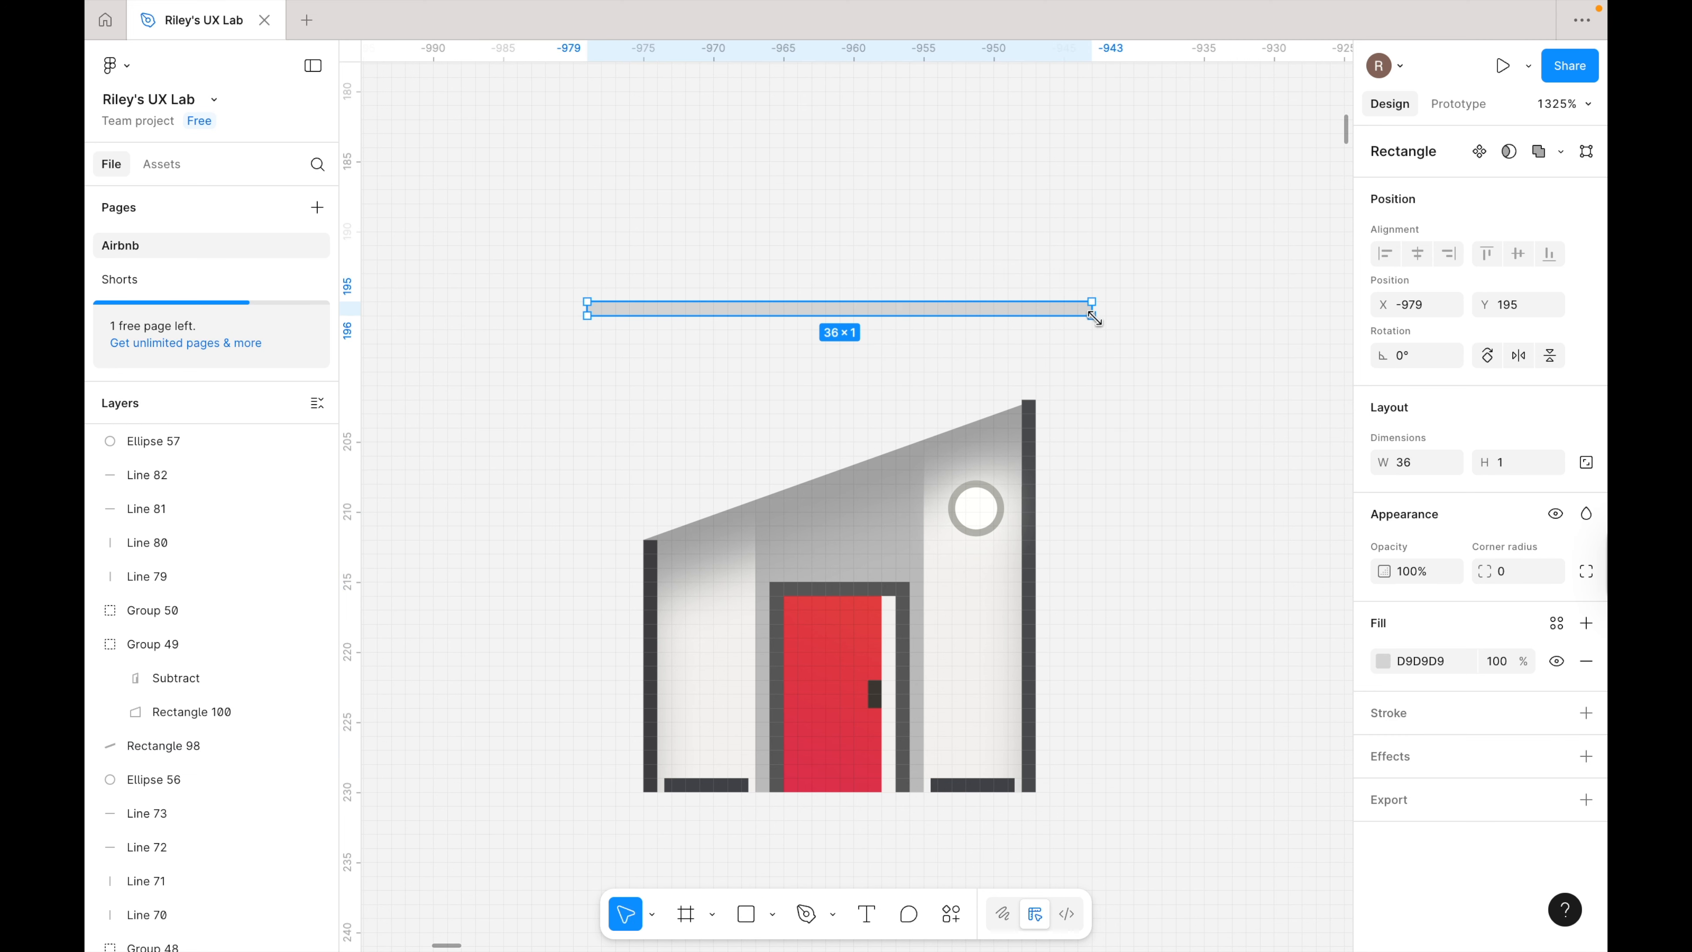
left_click(1413, 471)
type("35")
key("Tab")
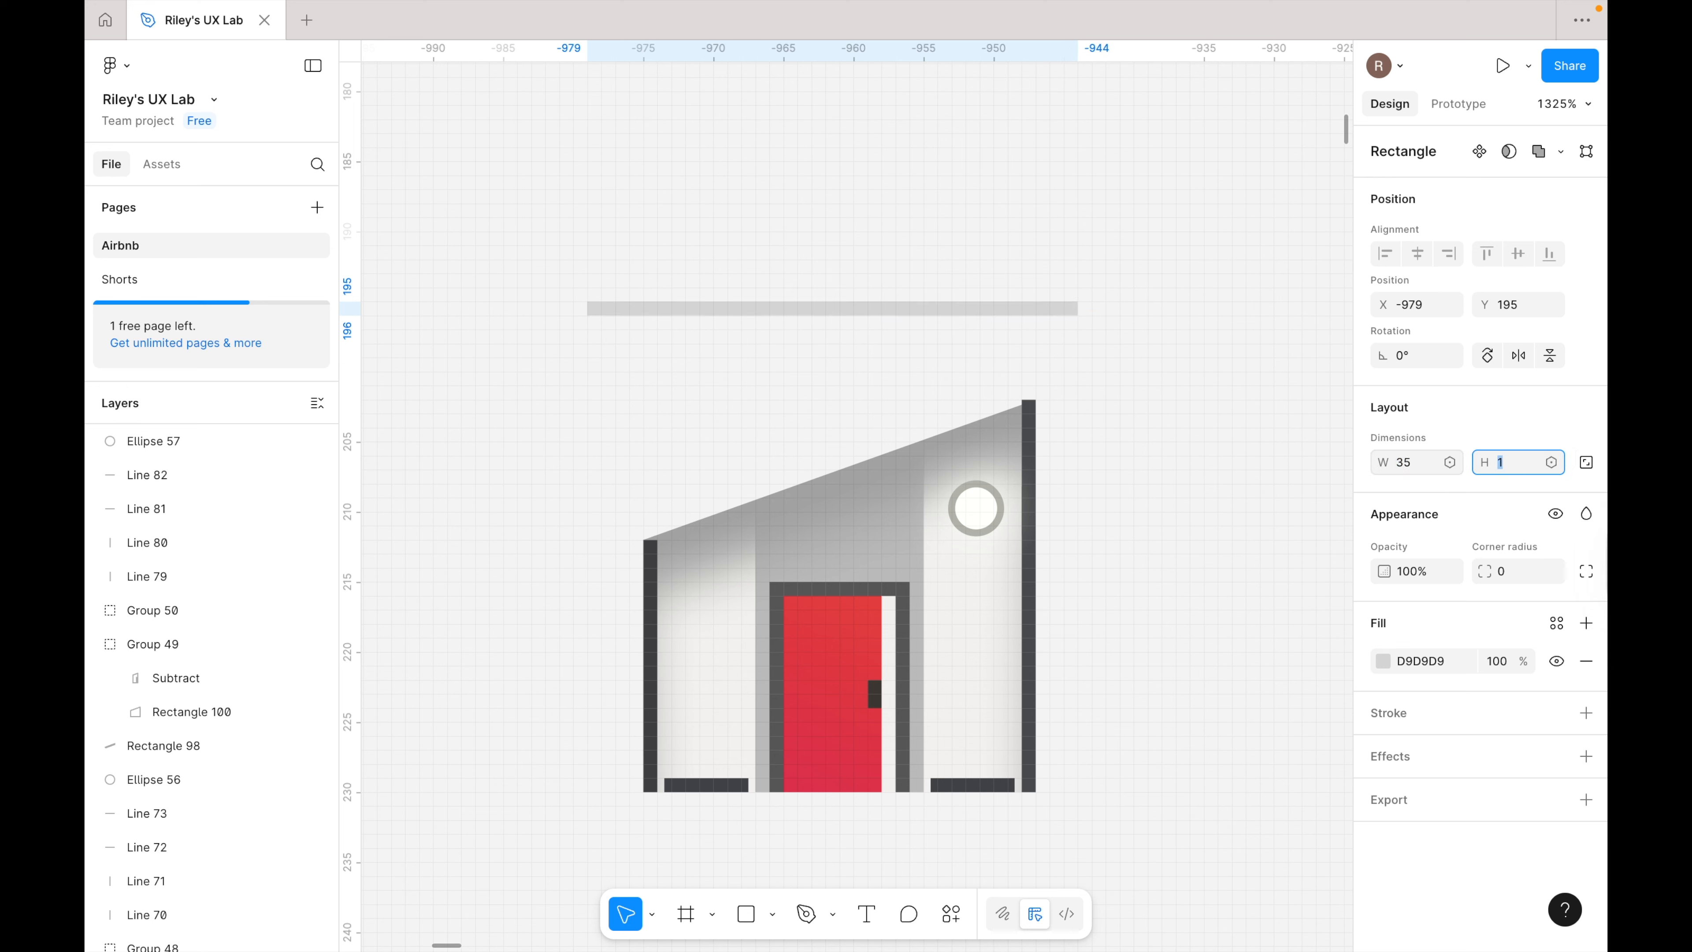
type("5")
key("Return")
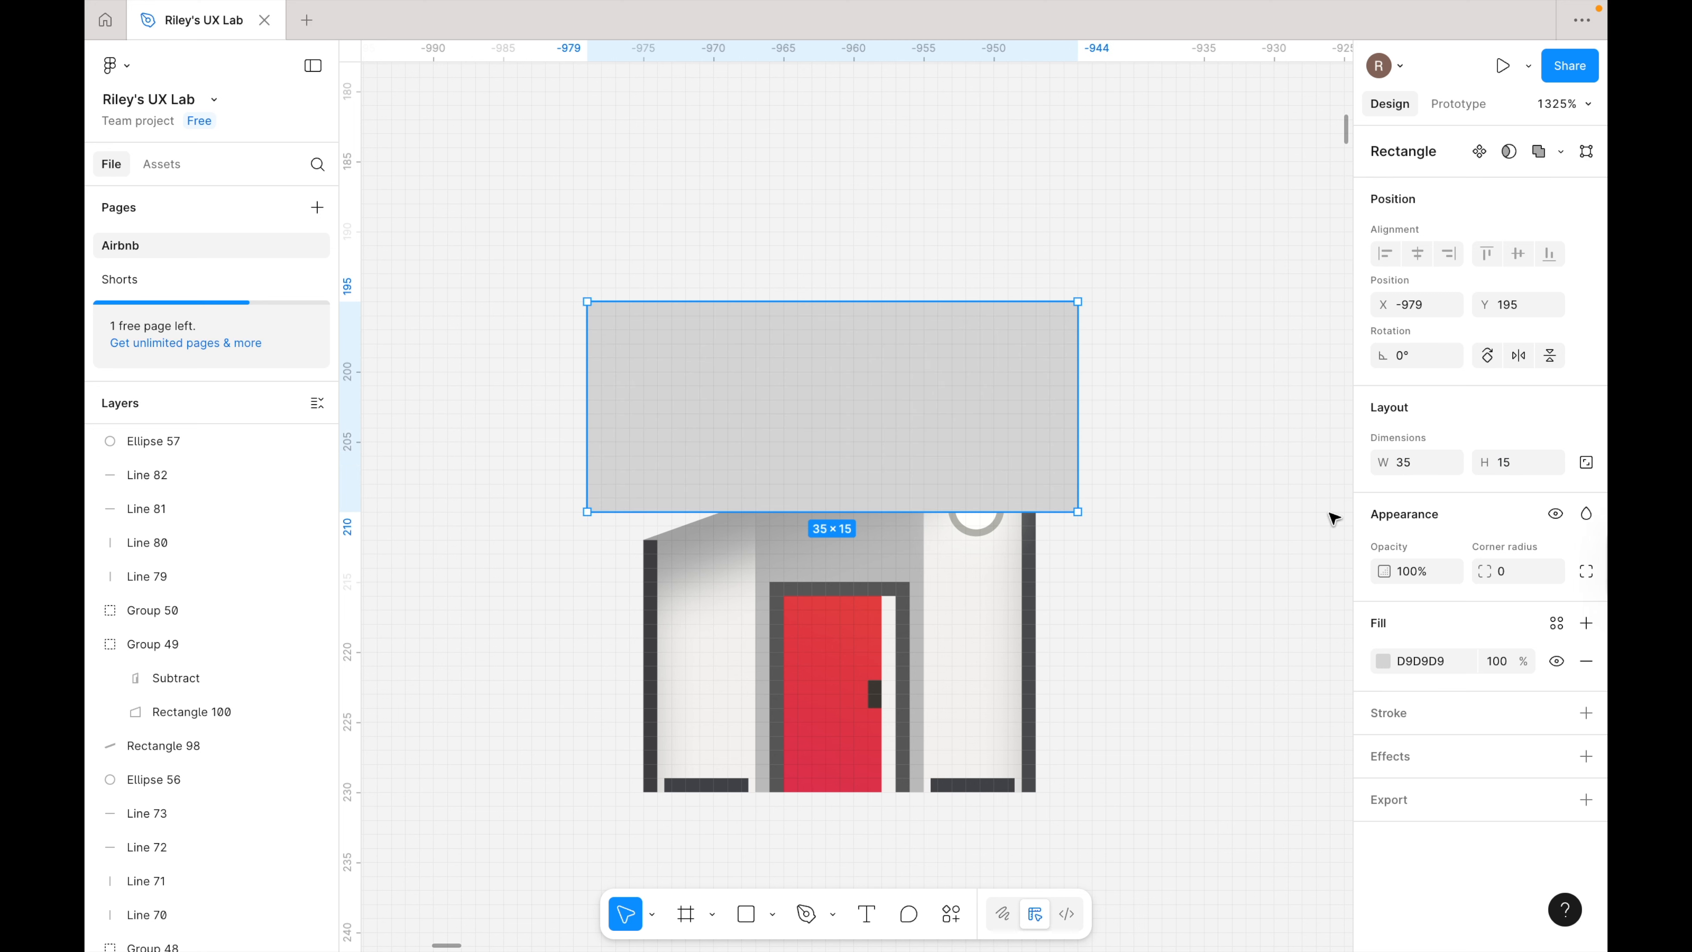
- Set the roof rectangle's fill color to 353533
left_click(1413, 668)
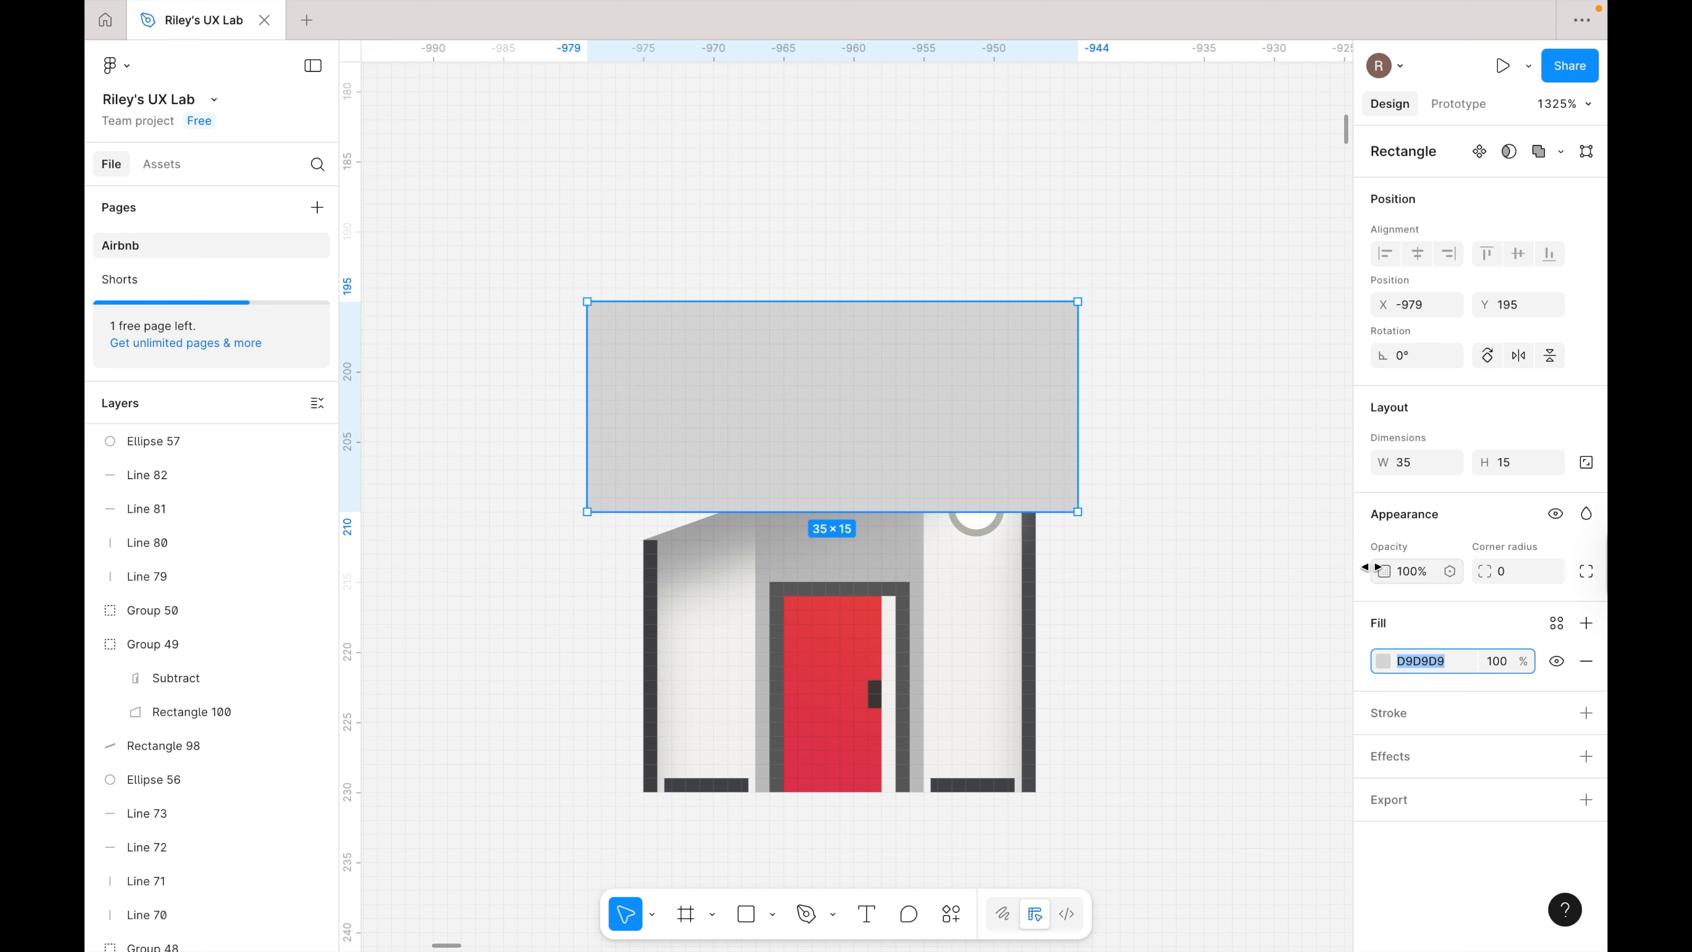
type("353533")
key("Return")
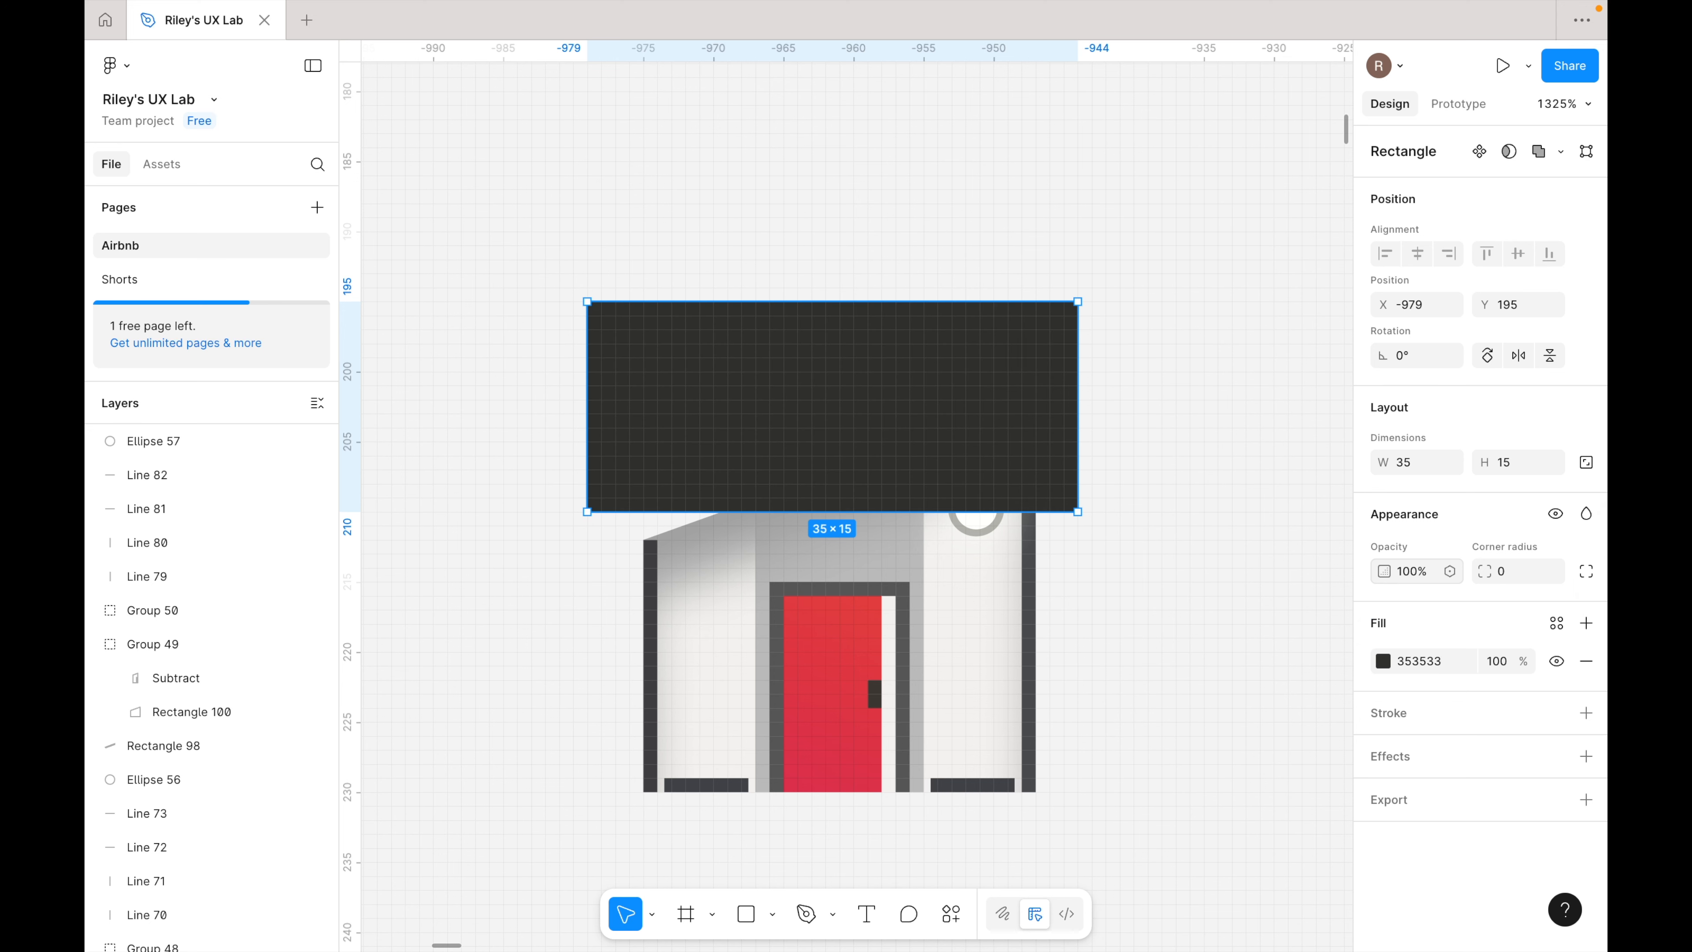
- Add a centered stroke to the roof rectangle with weight 1 and color 4F4F4D
left_click(1586, 713)
left_click(1408, 803)
left_click(1406, 776)
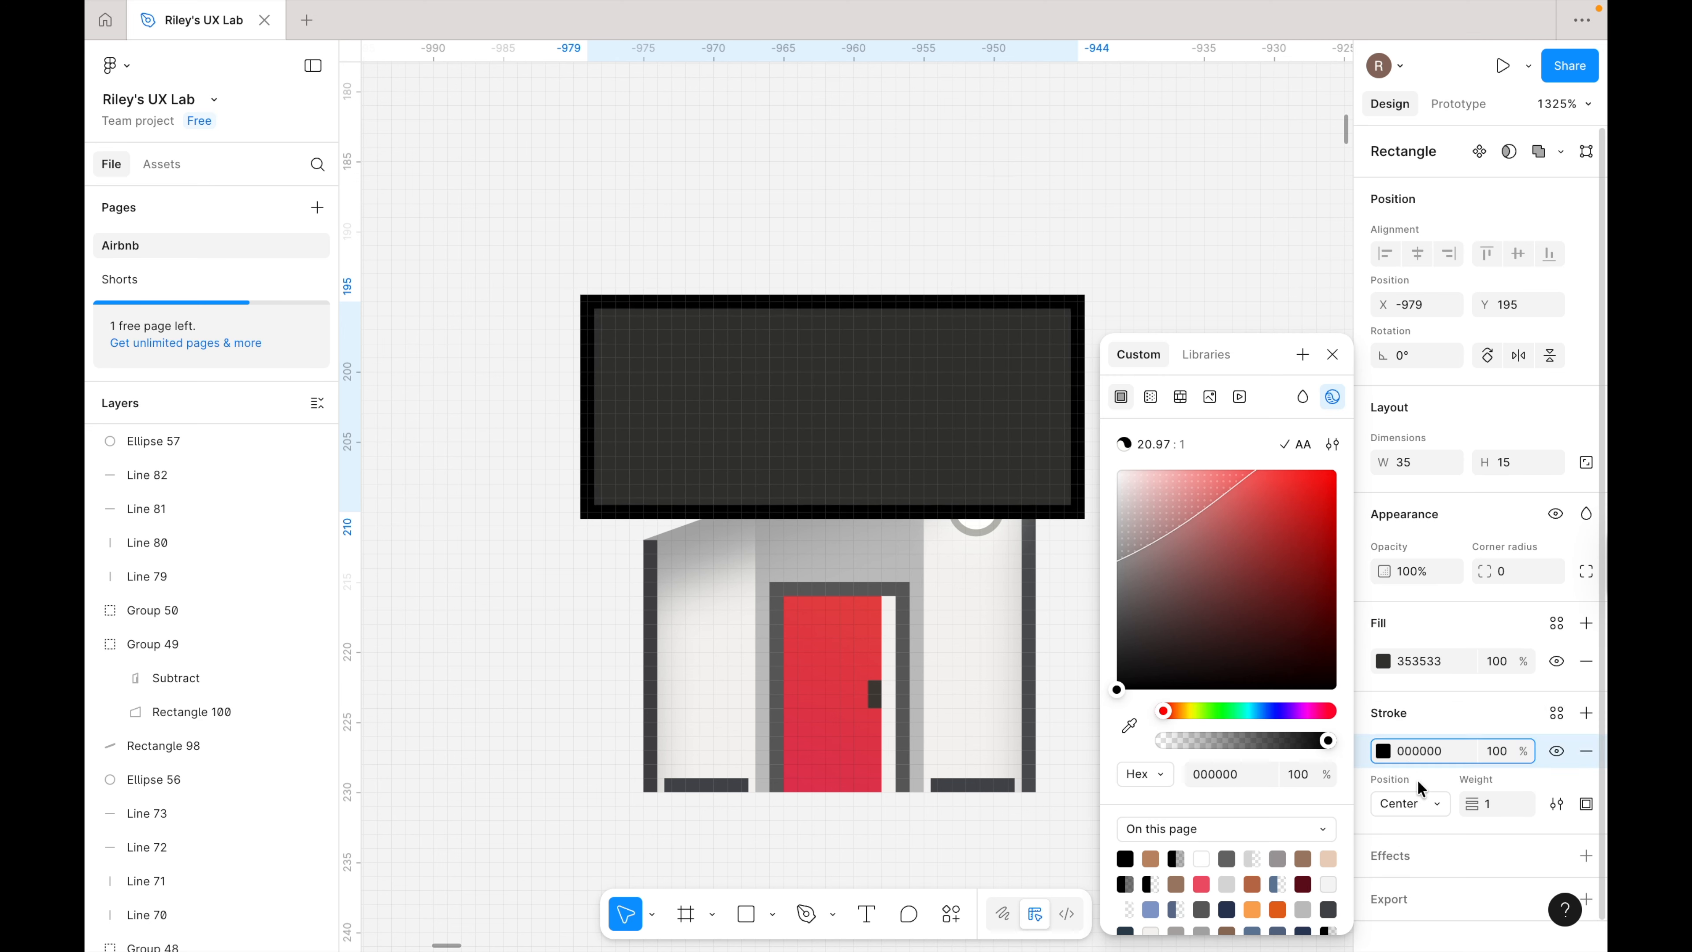
left_click(1430, 755)
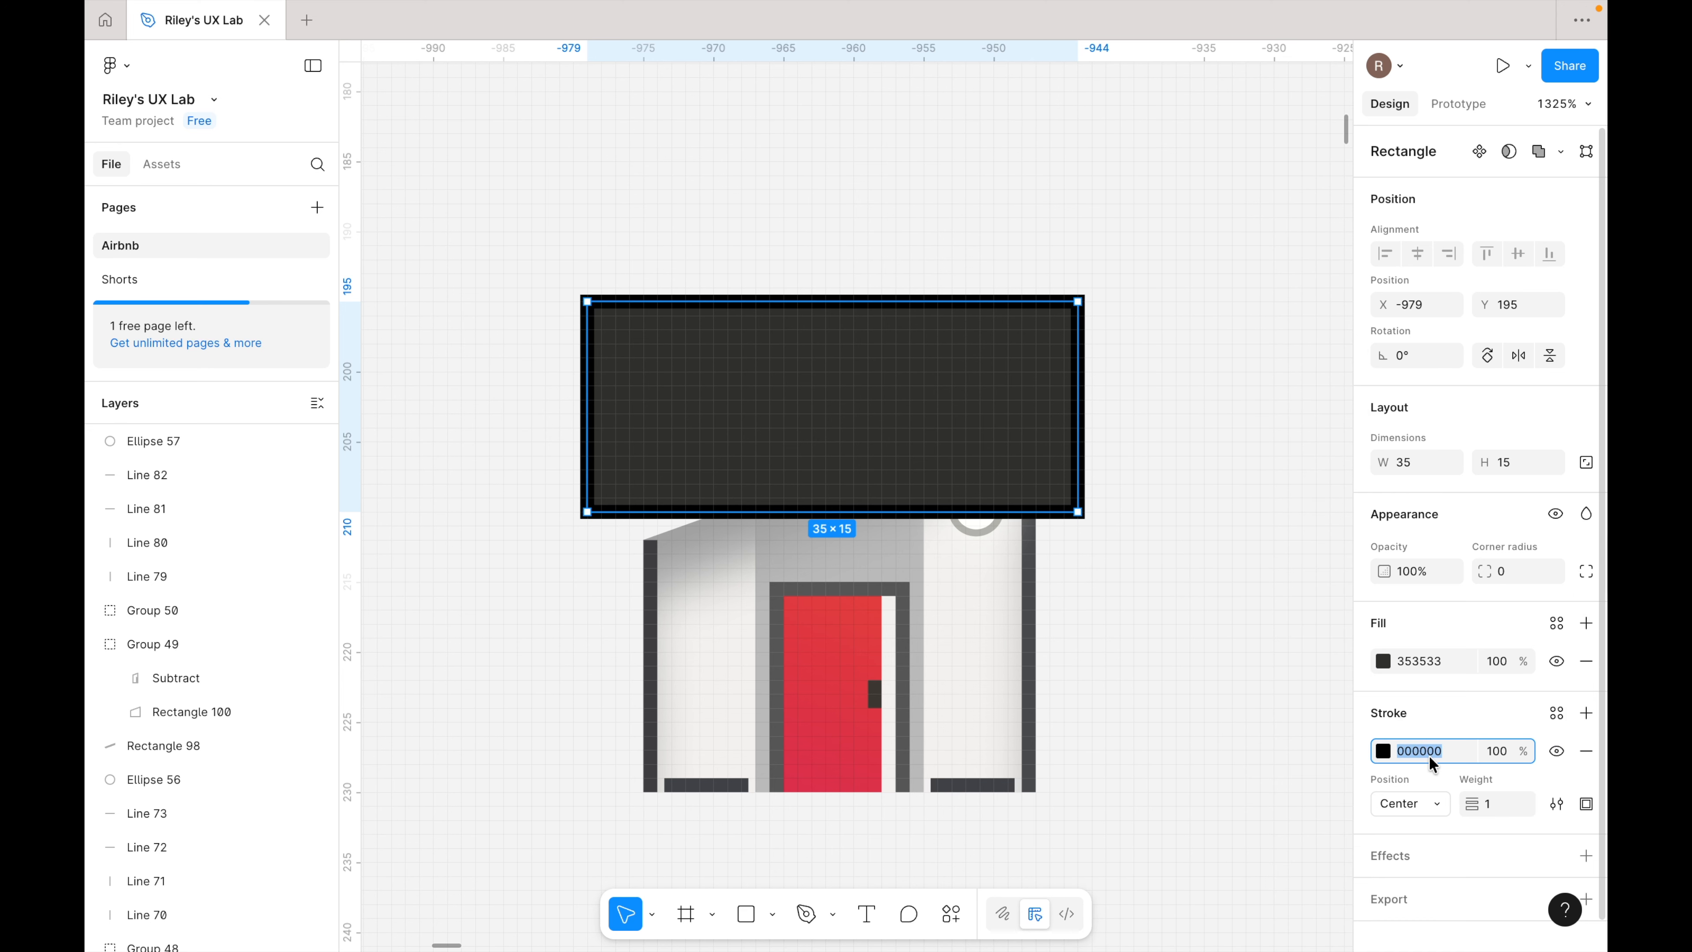
type("4f4f4d")
key("Return")
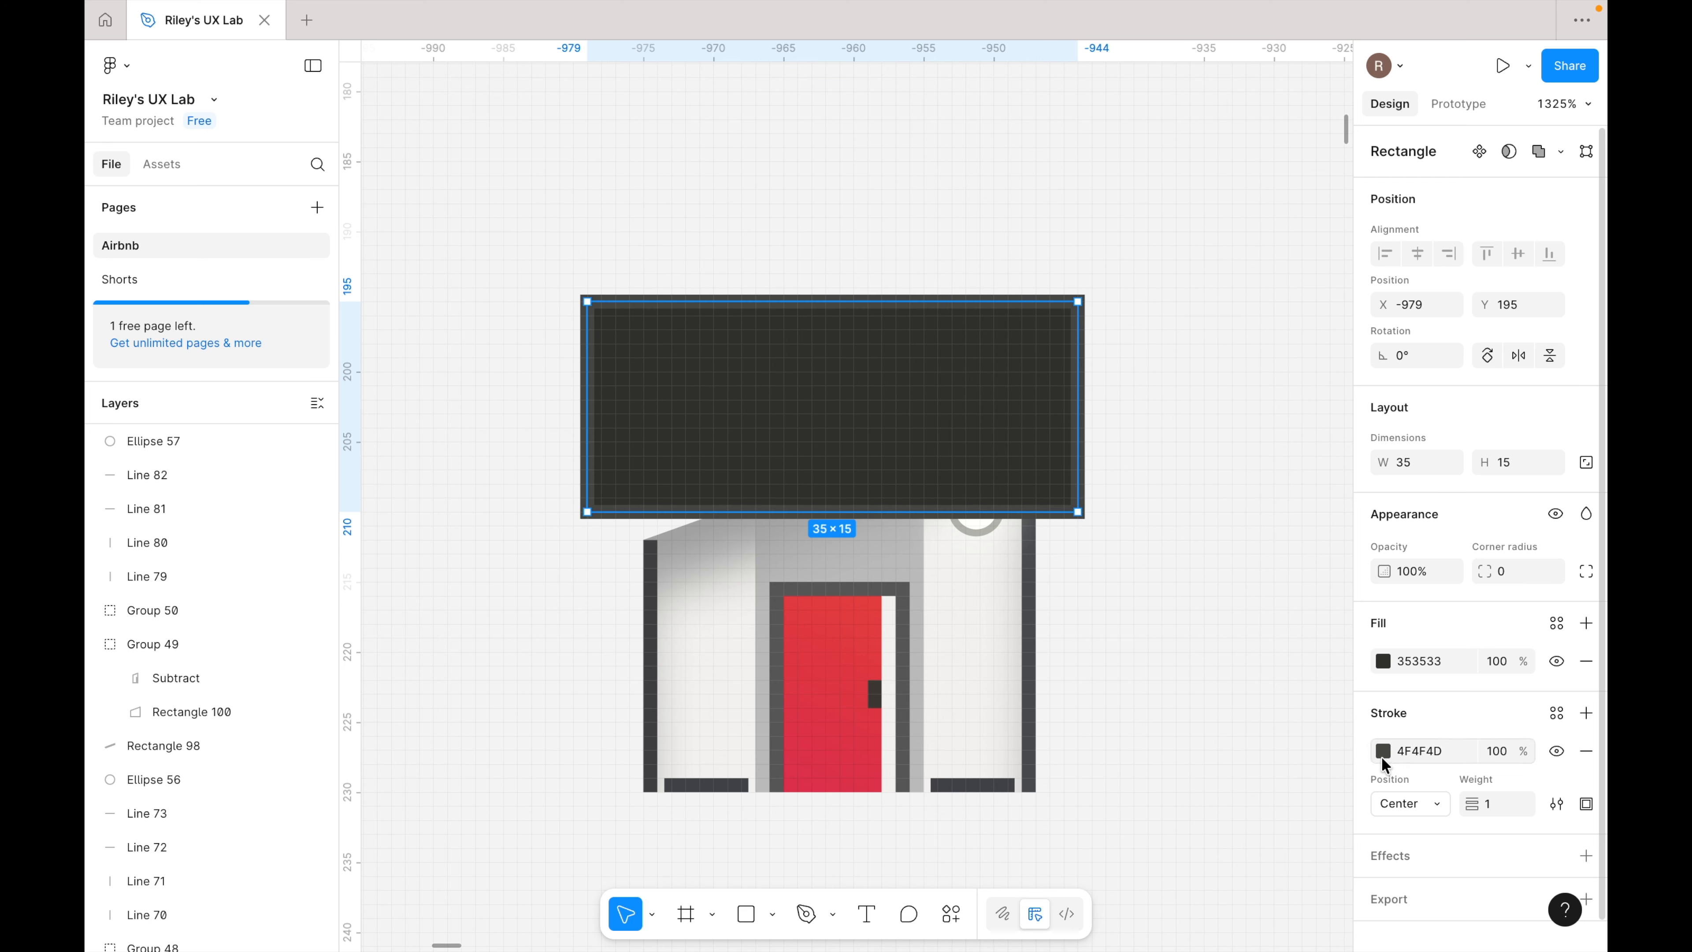
- Raise the roof rectangle to Y 186 and move its lower-right vertex to X -944.5, Y 202, just above the right post
left_click_drag(963, 435, 966, 315)
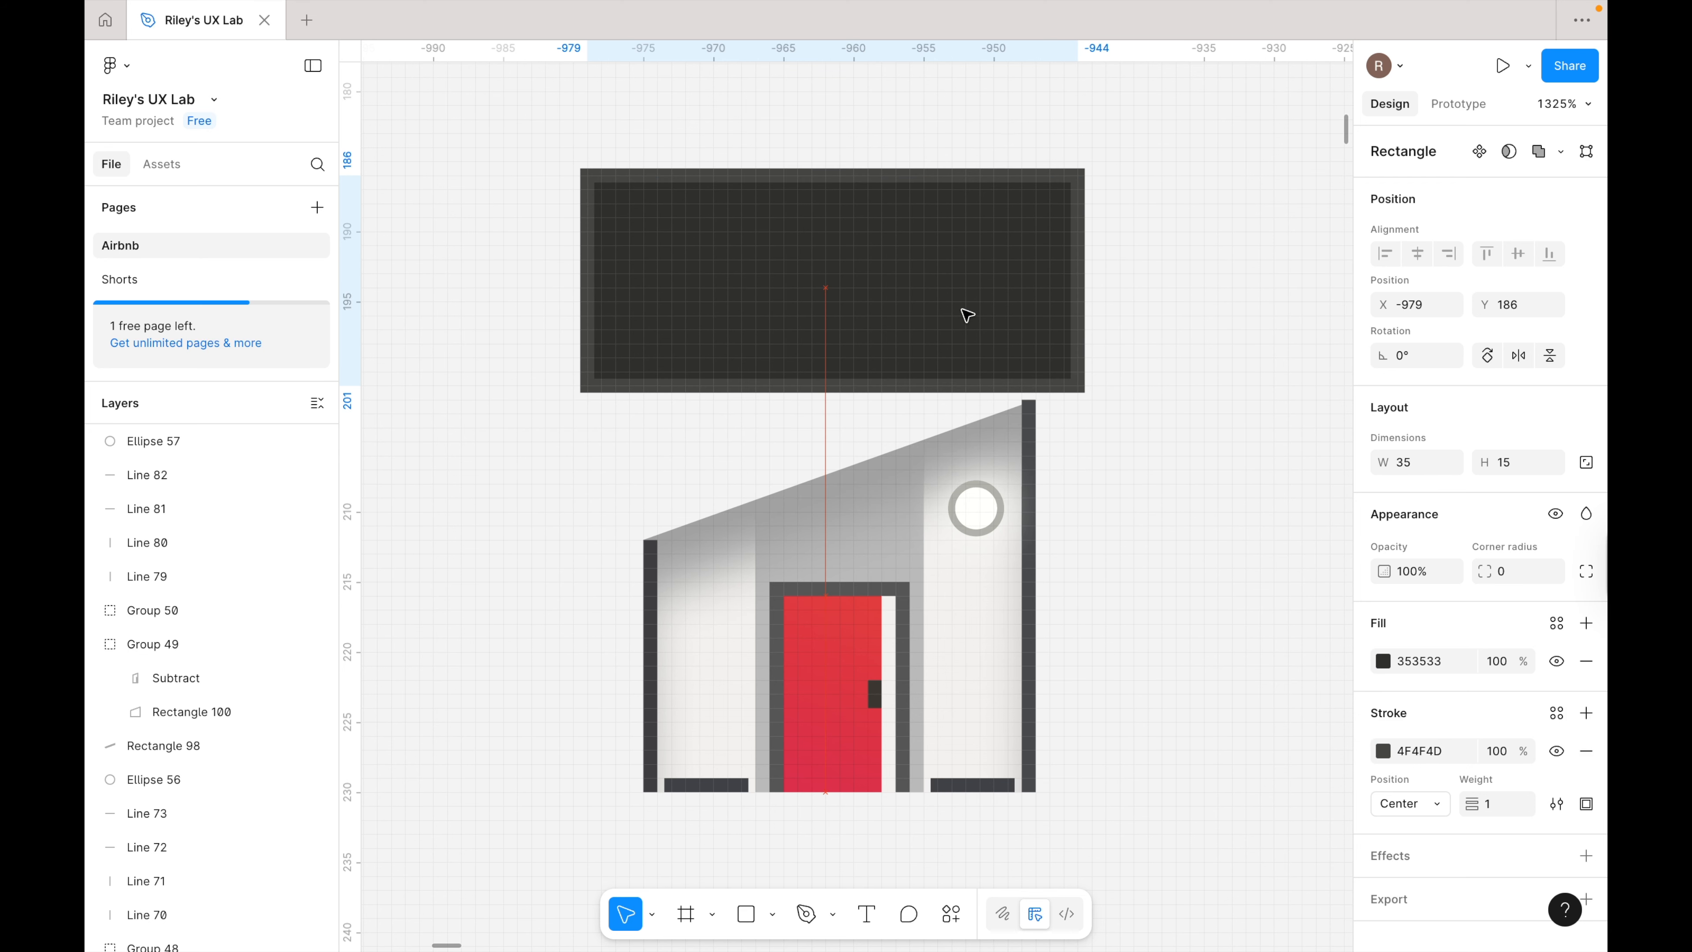
scroll(1208, 642, "up", 3)
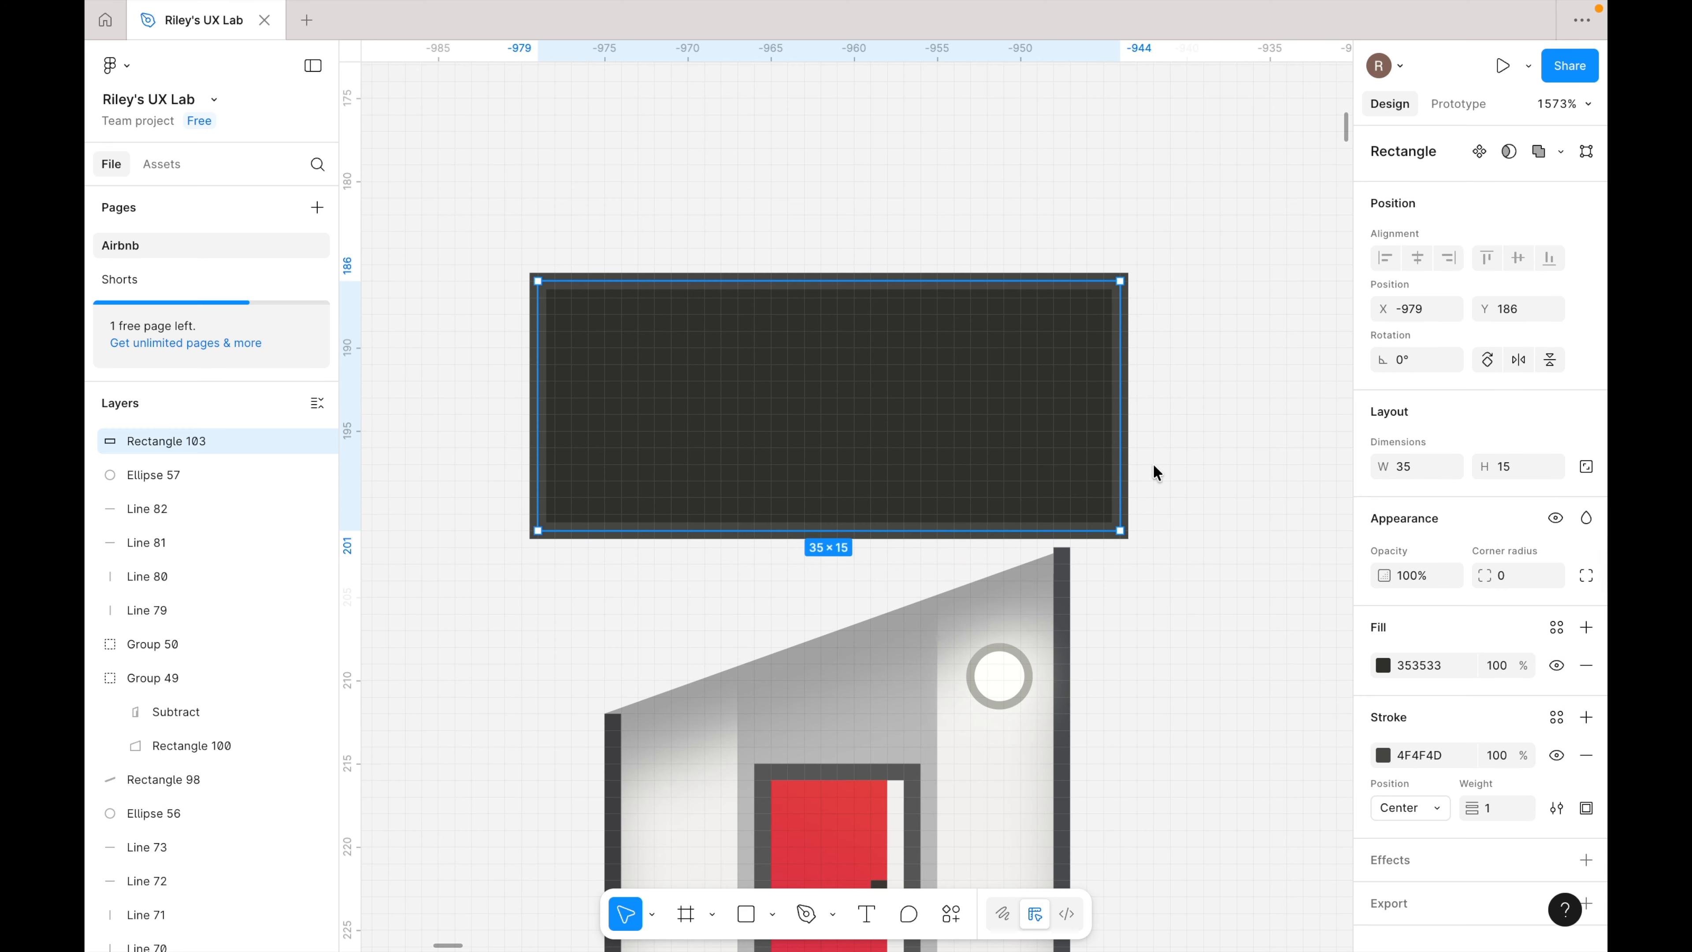
double_click(1004, 435)
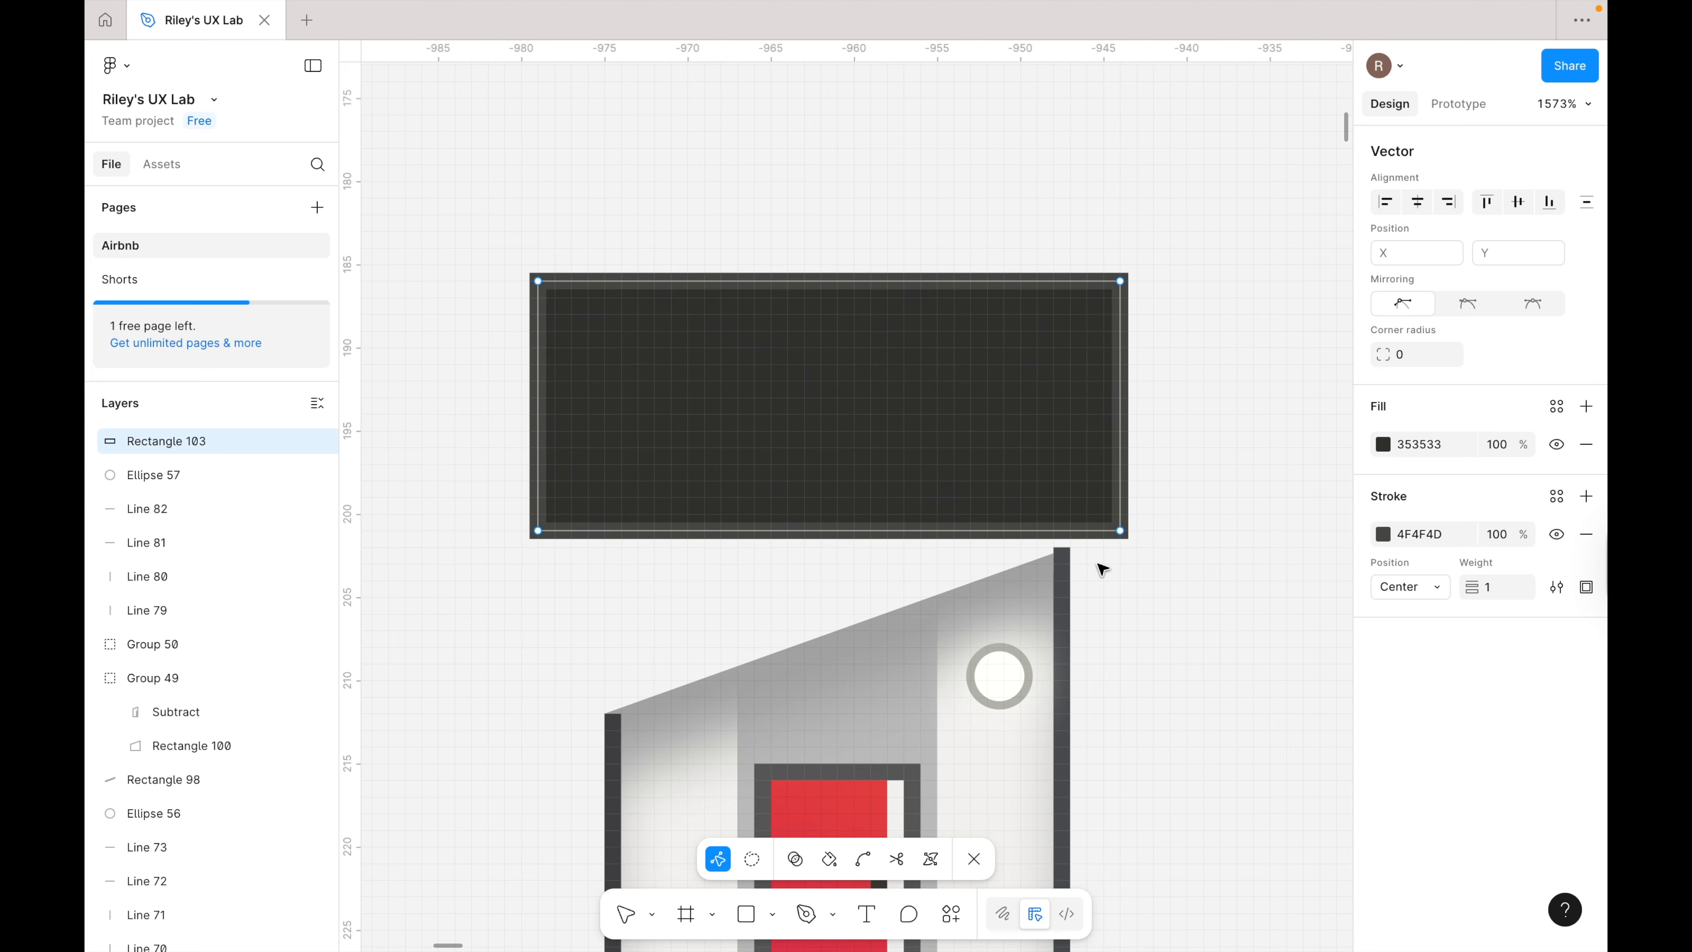
scroll(1102, 568, "up", 5)
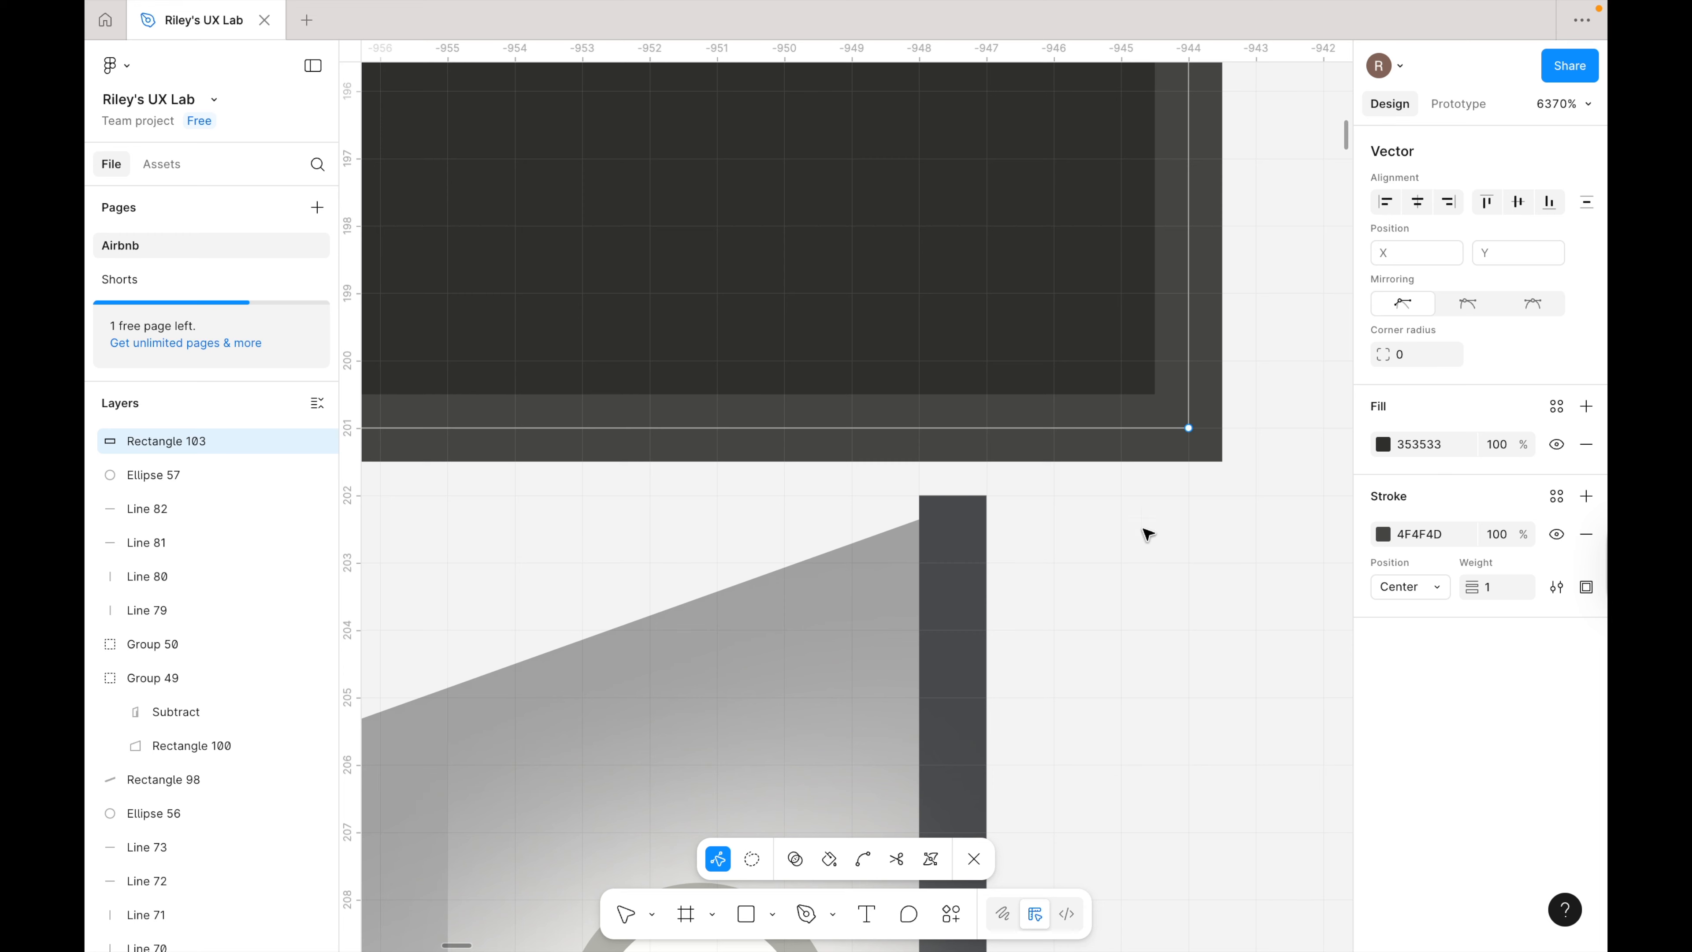
left_click_drag(1189, 429, 1158, 496)
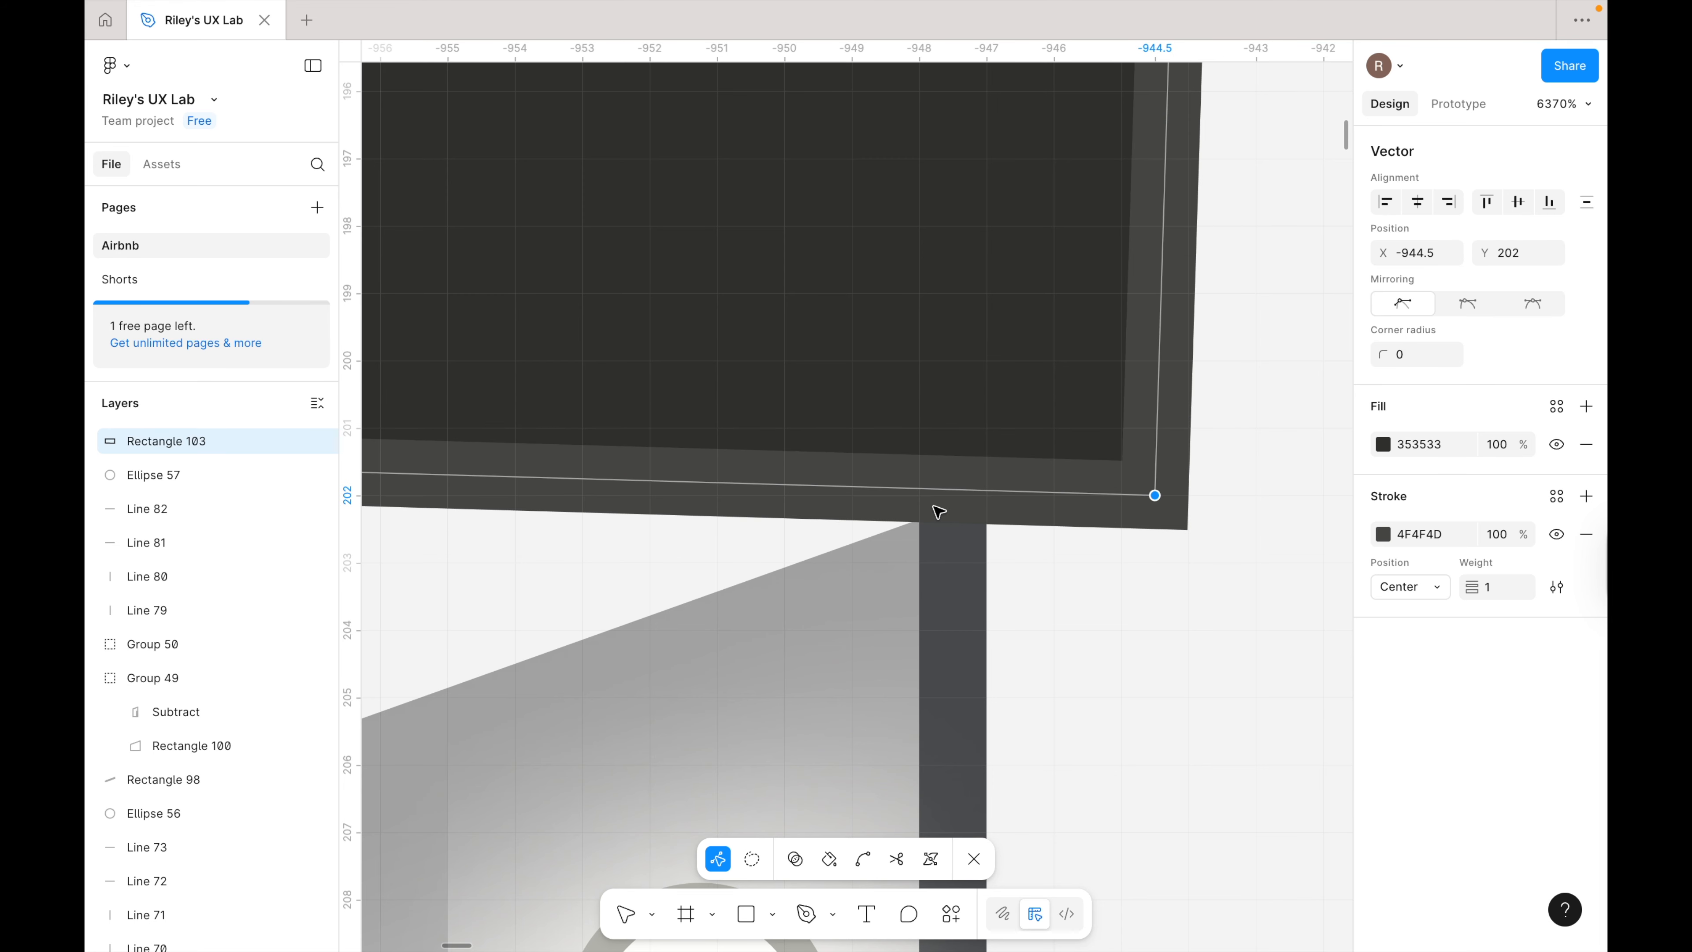
- Lower the roof shape's upper-right vertex to about Y 199, directly above its lower-right vertex
scroll(992, 508, "down", 5)
scroll(990, 504, "up", 1)
left_click_drag(1075, 102, 1060, 584)
scroll(1066, 586, "up", 3)
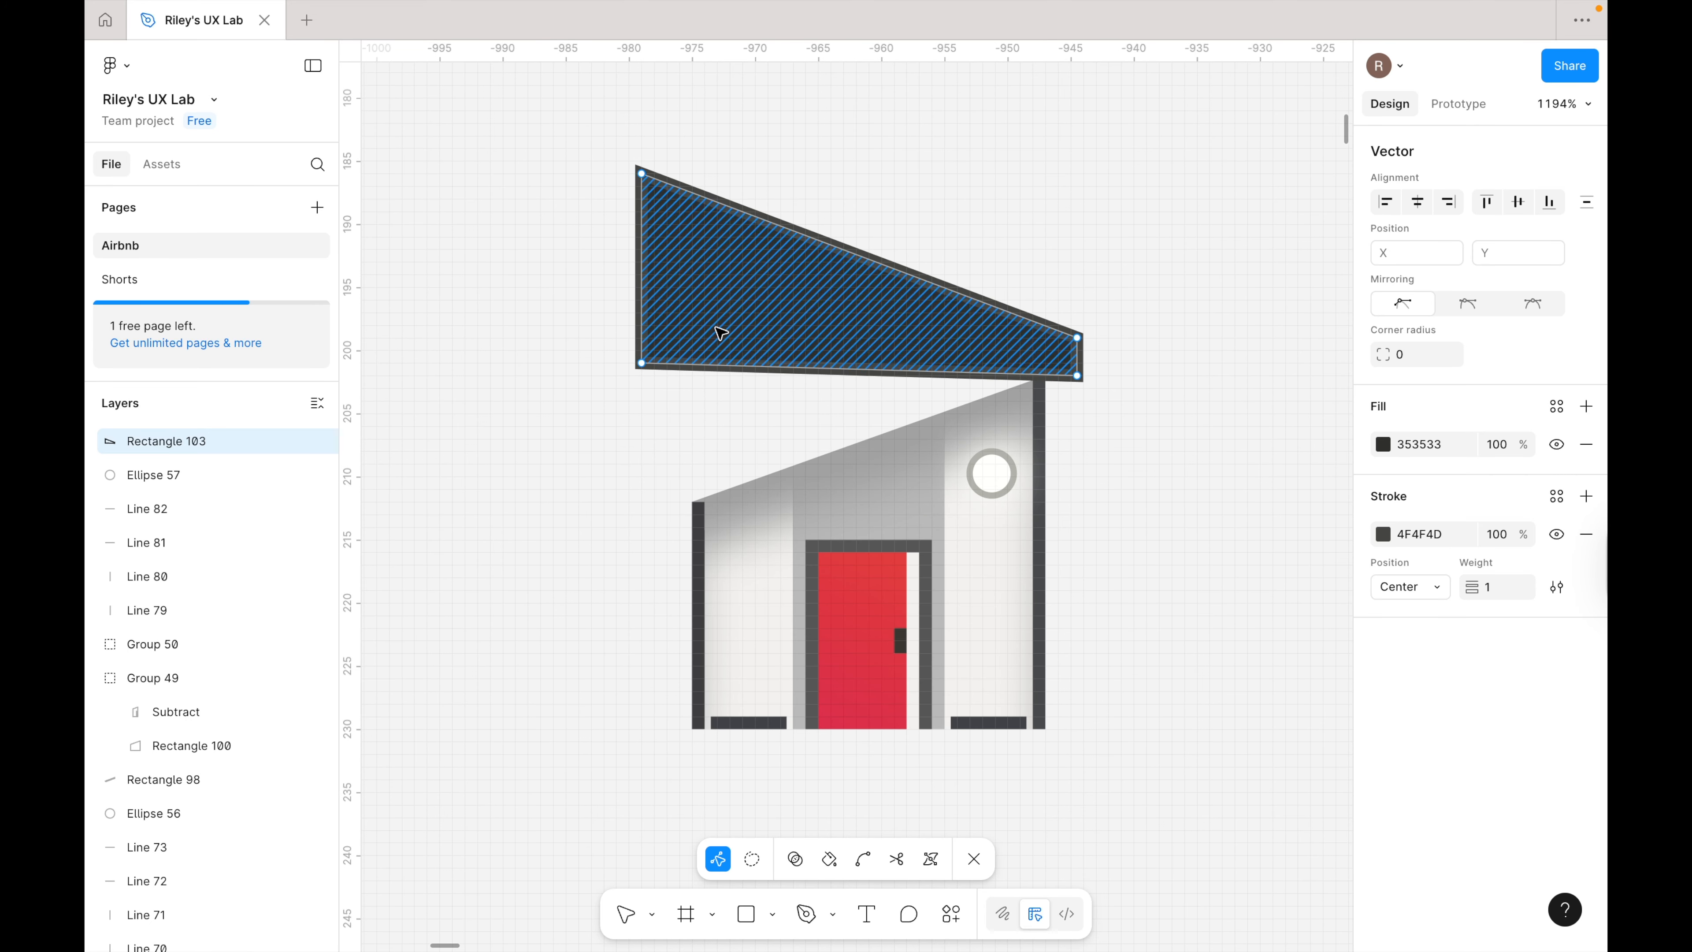
- Move the roof shape's lower-left vertex to X -975.5, Y 213.5, so the lower edge follows the sloped wall top
left_click(642, 364)
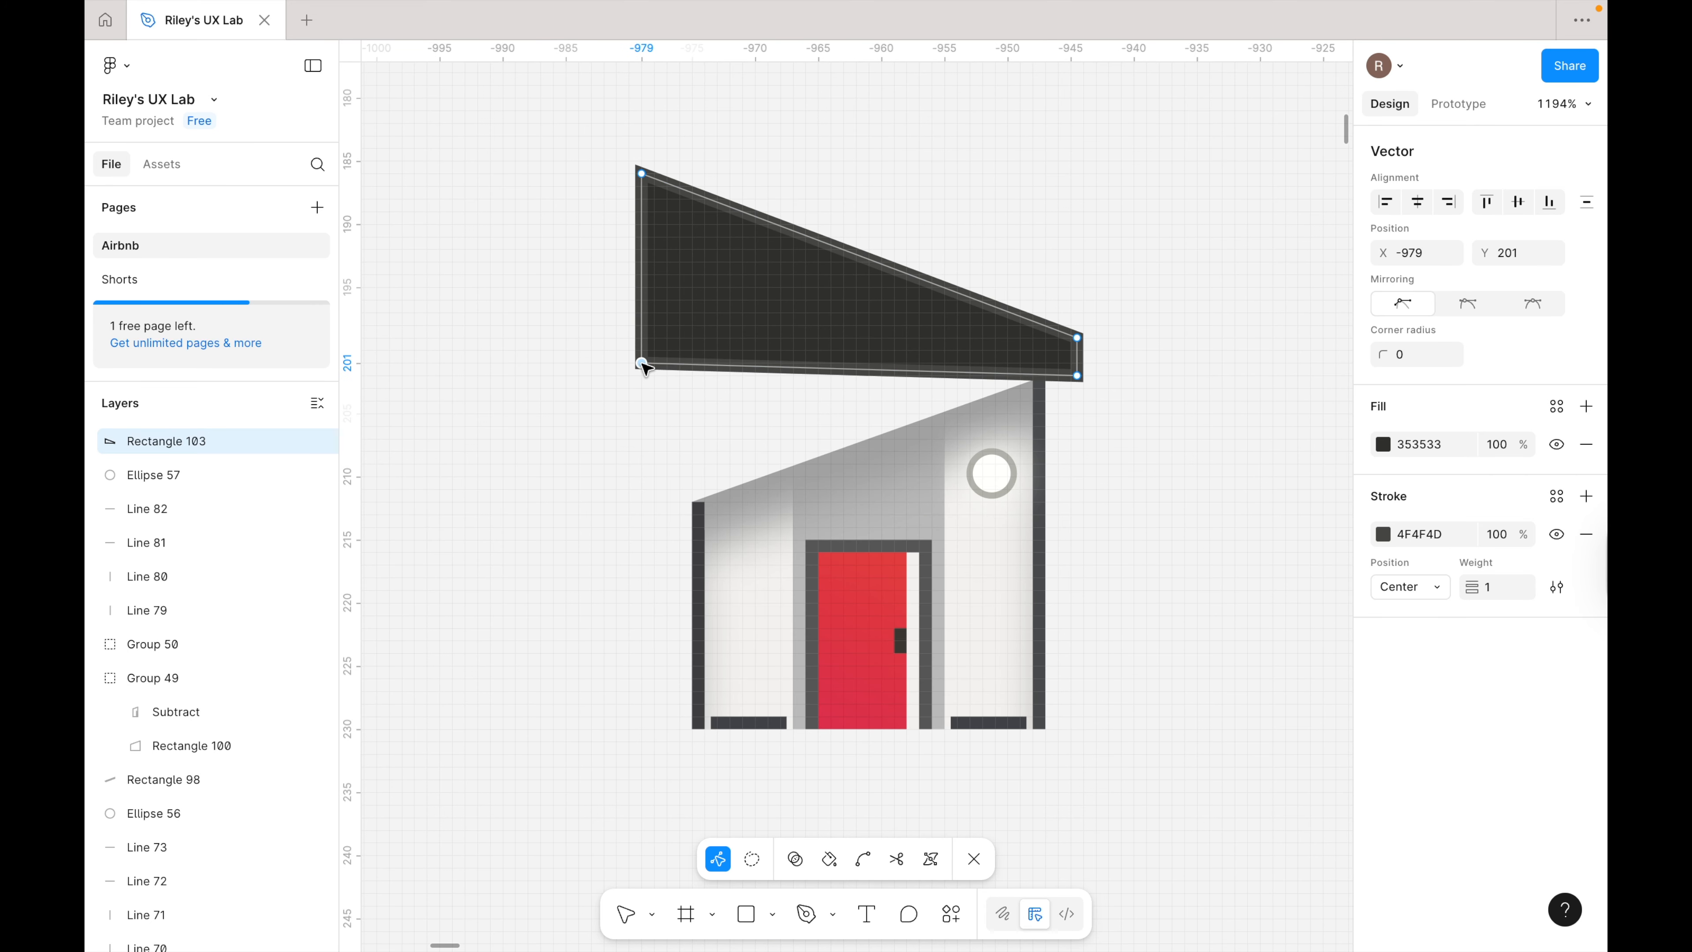
left_click_drag(642, 364, 673, 483)
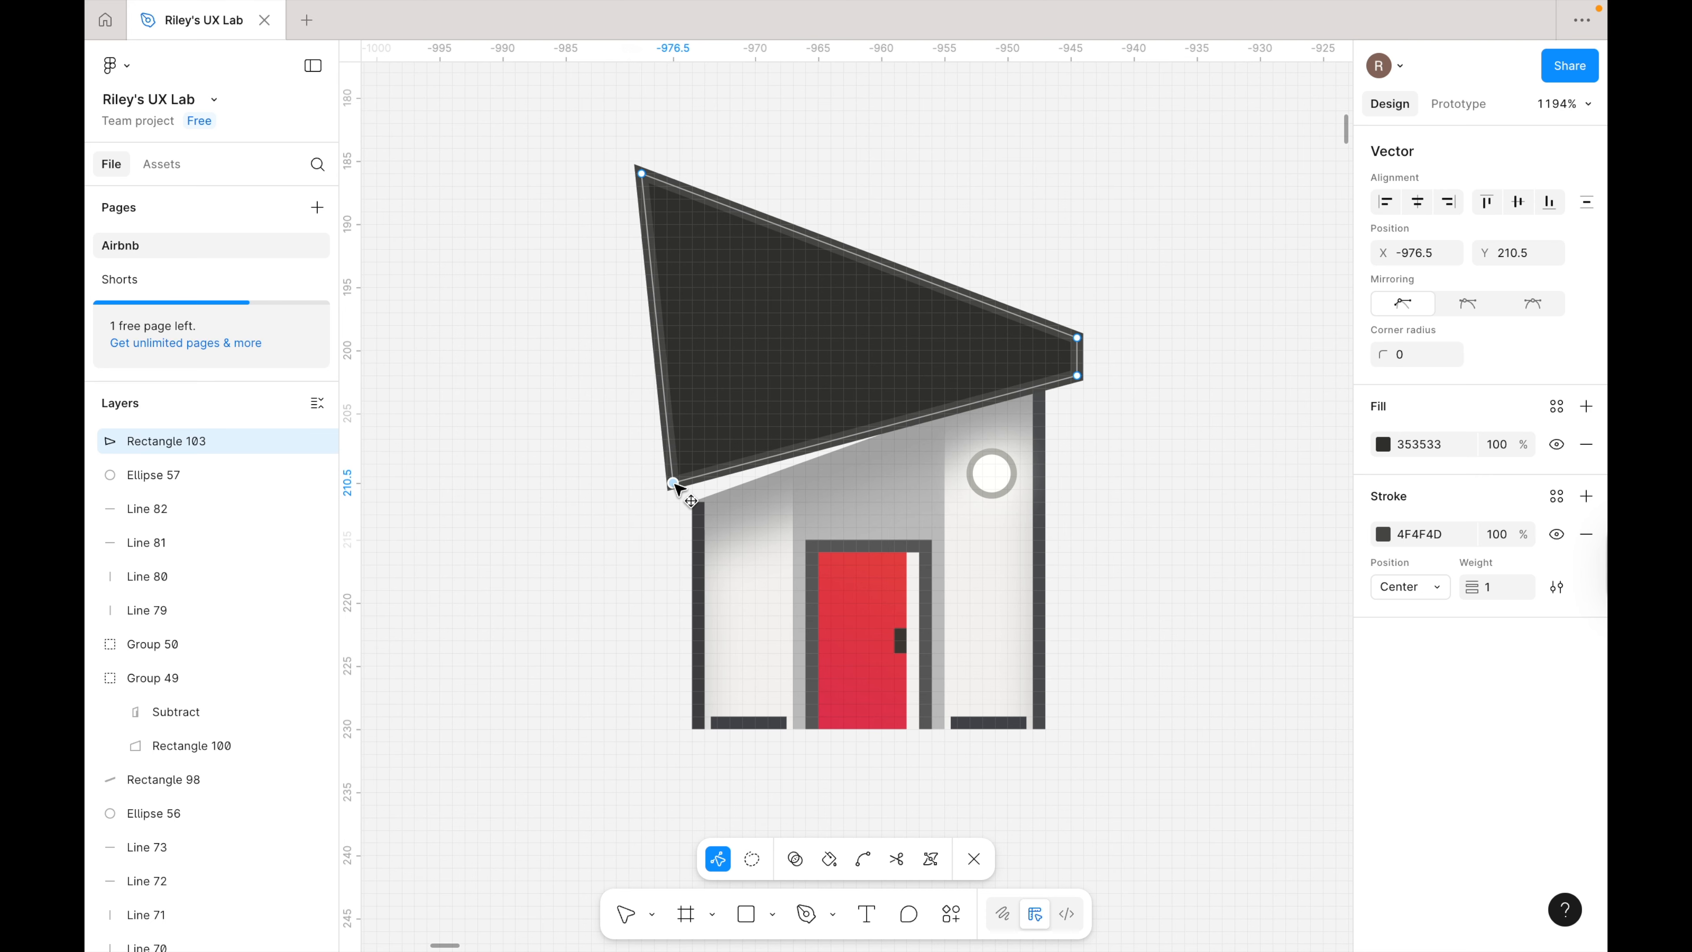
scroll(673, 483, "up", 2)
scroll(673, 487, "up", 6)
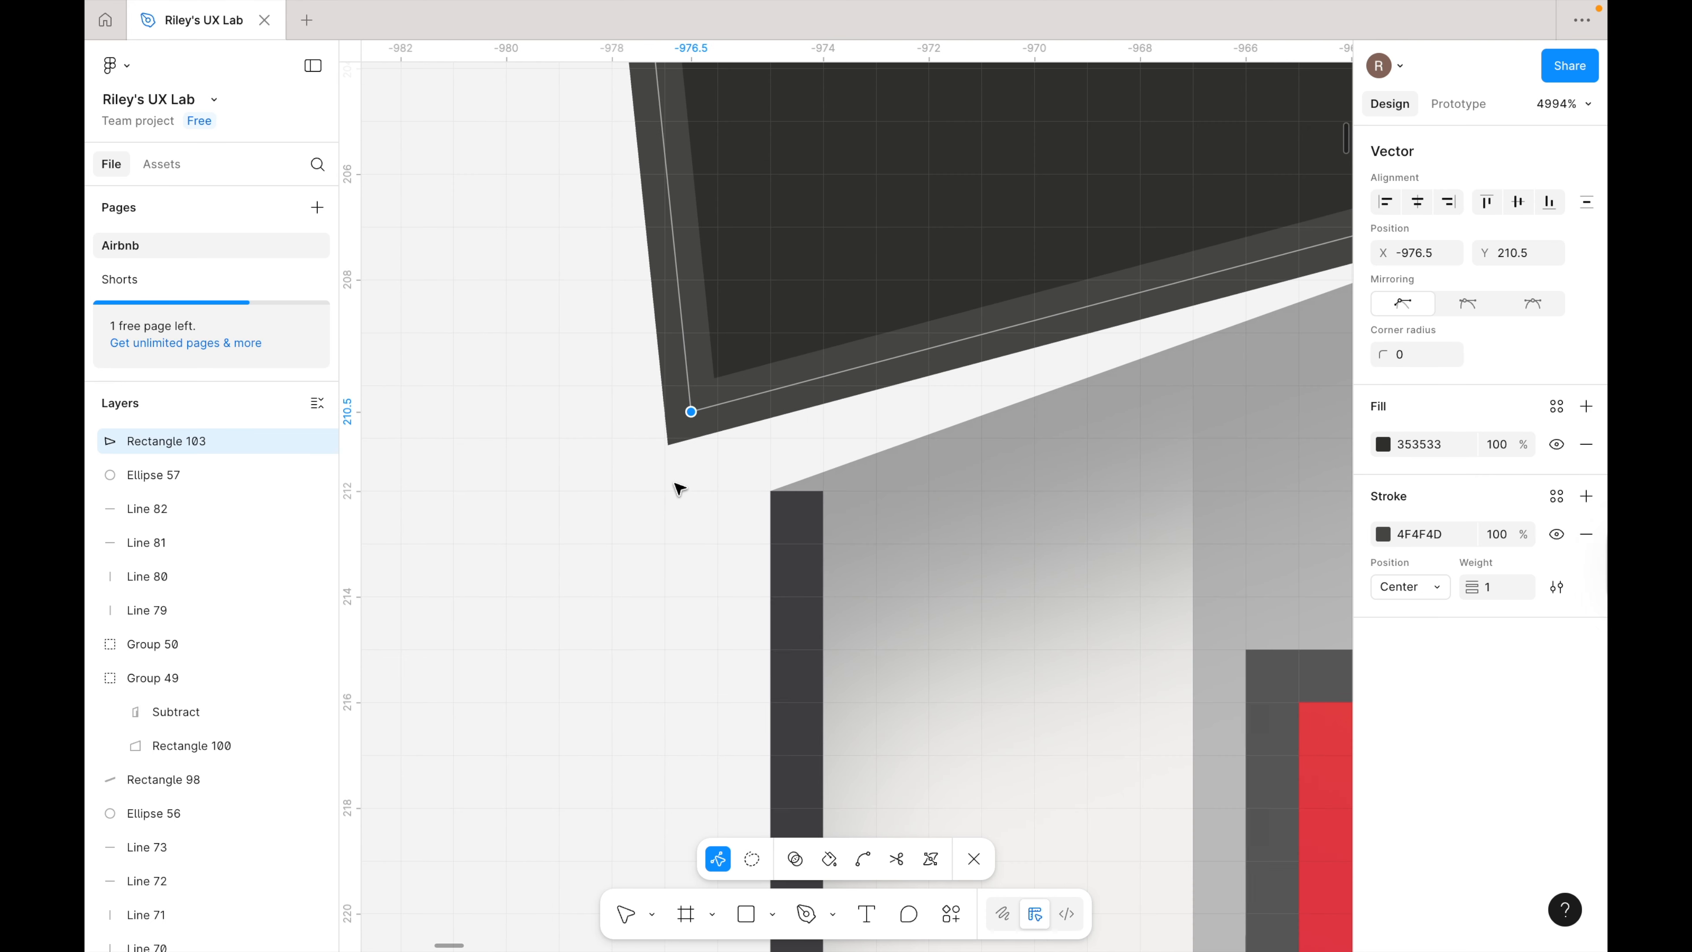
scroll(772, 524, "down", 2)
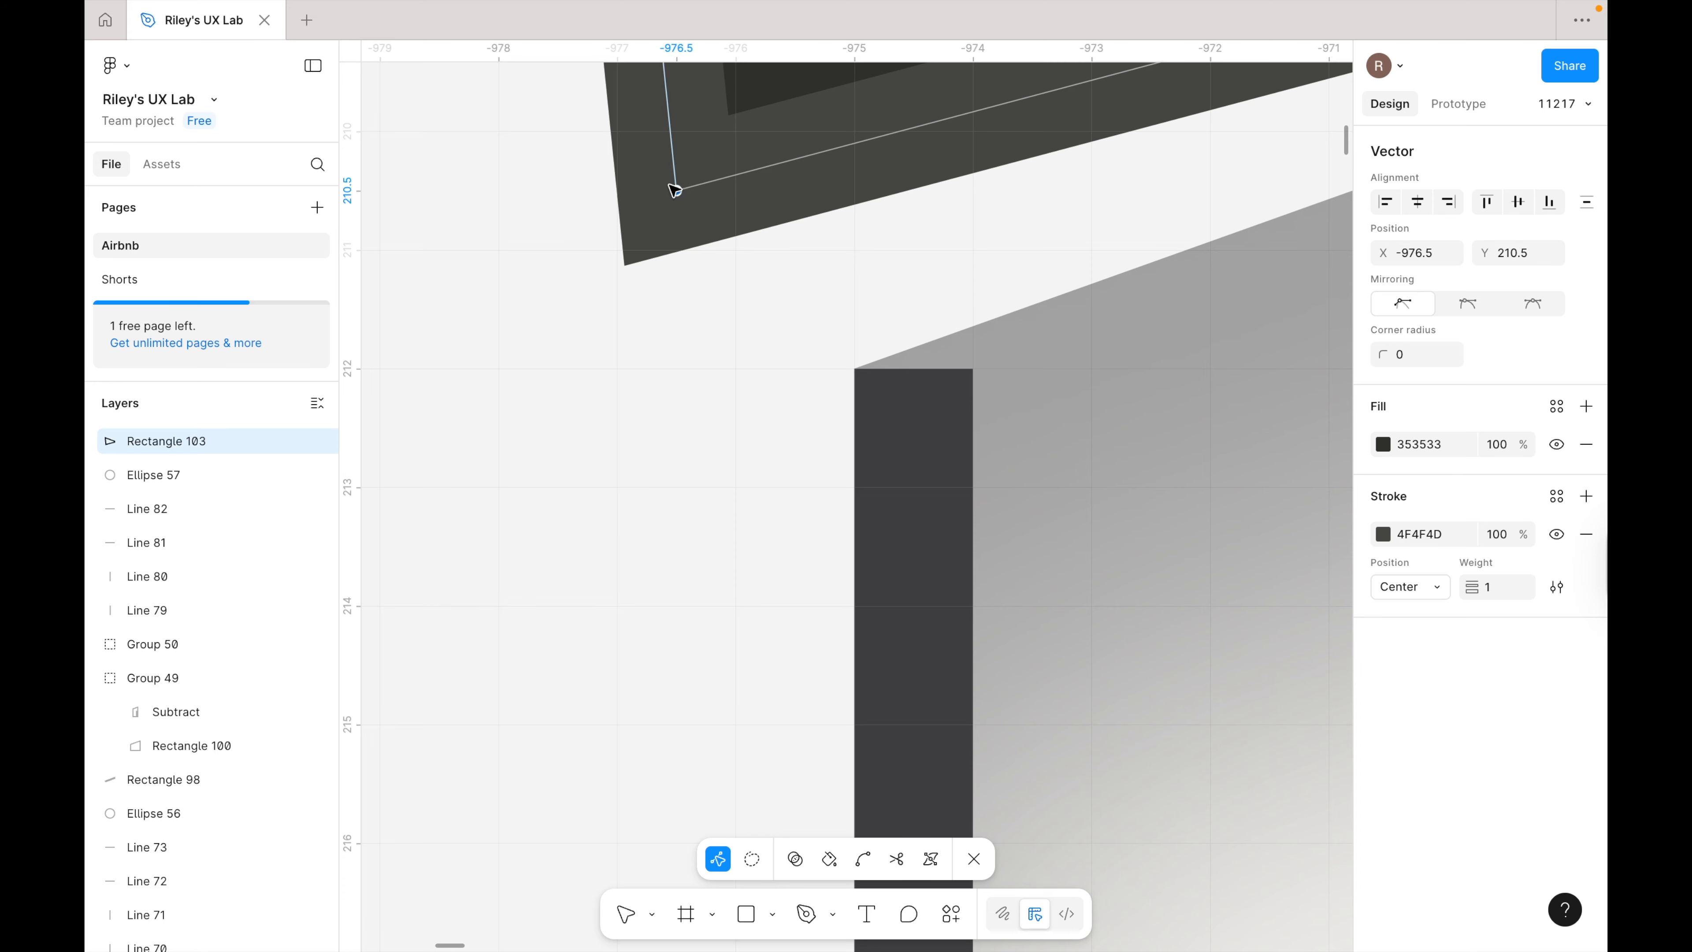
left_click_drag(674, 190, 796, 550)
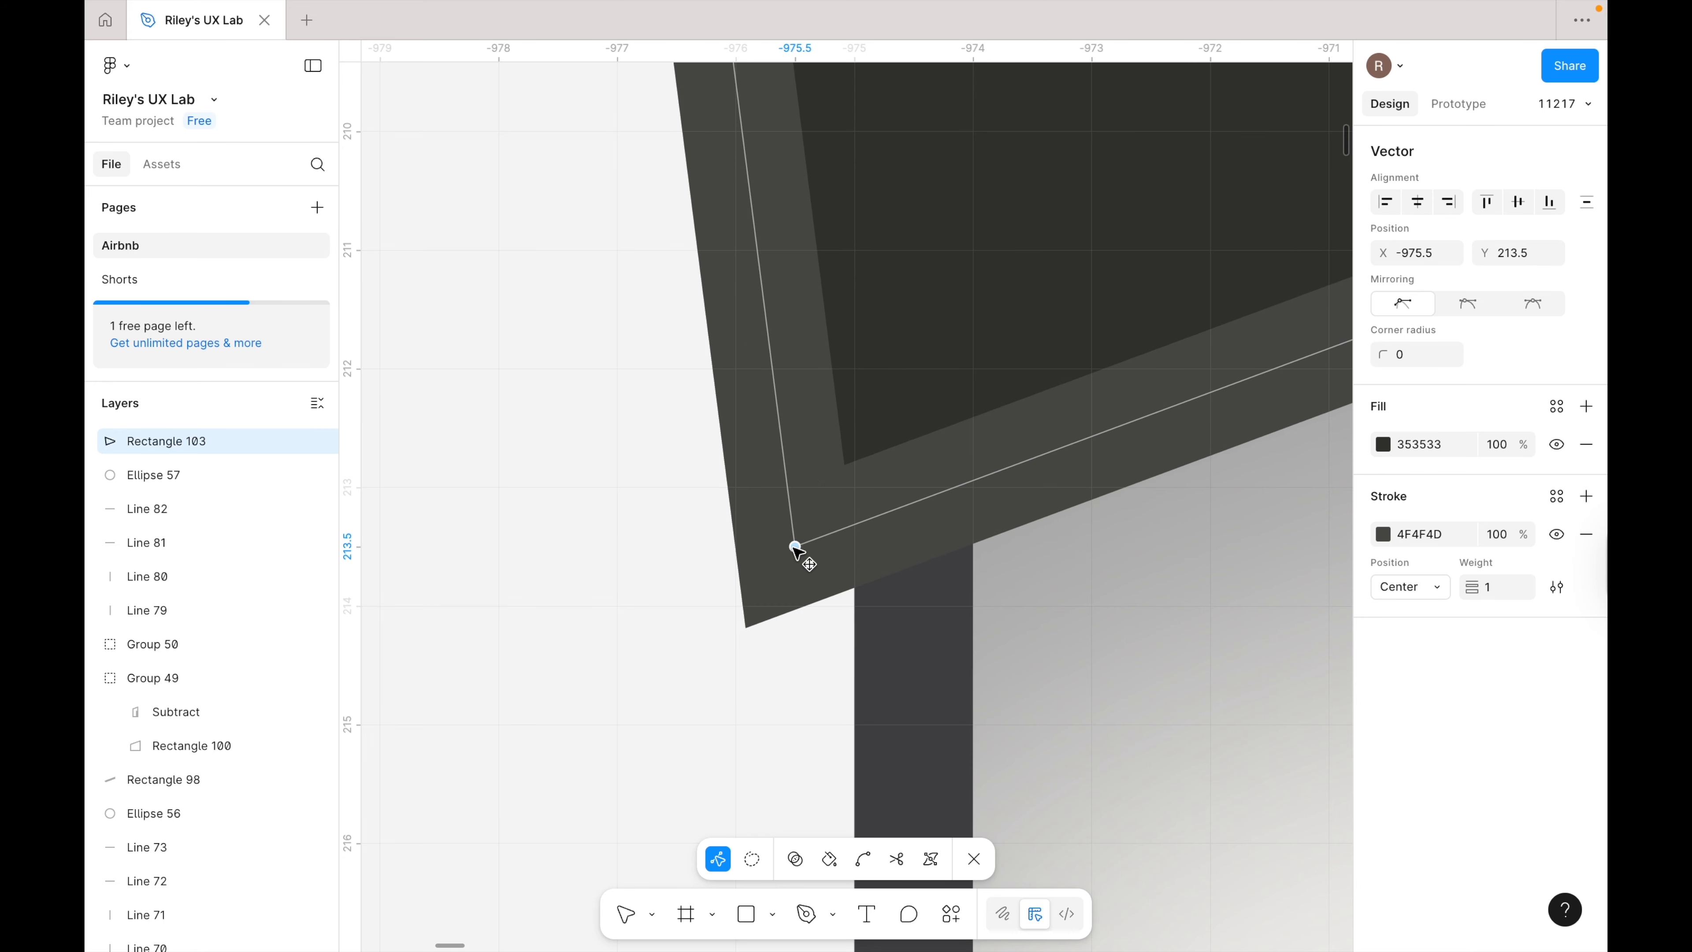
- Bring the roof shape's upper-left vertex down to X -977.5 to form a slanted roof band, and finish editing the shape
scroll(796, 549, "down", 10)
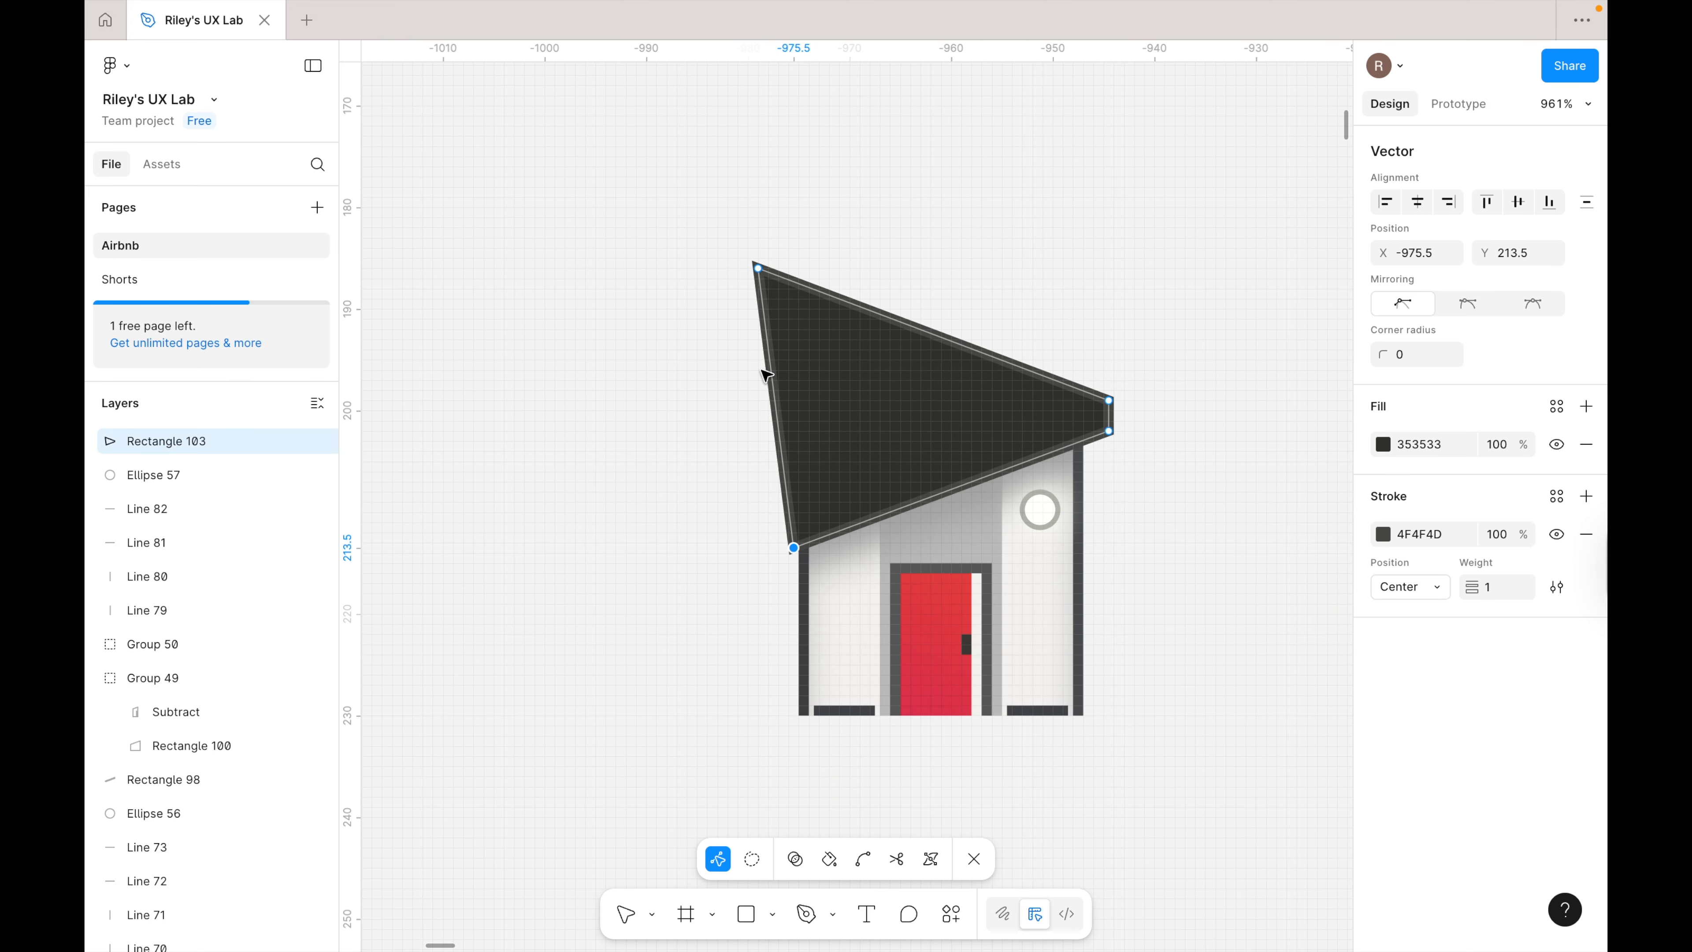
left_click_drag(759, 270, 786, 526)
scroll(786, 526, "up", 6)
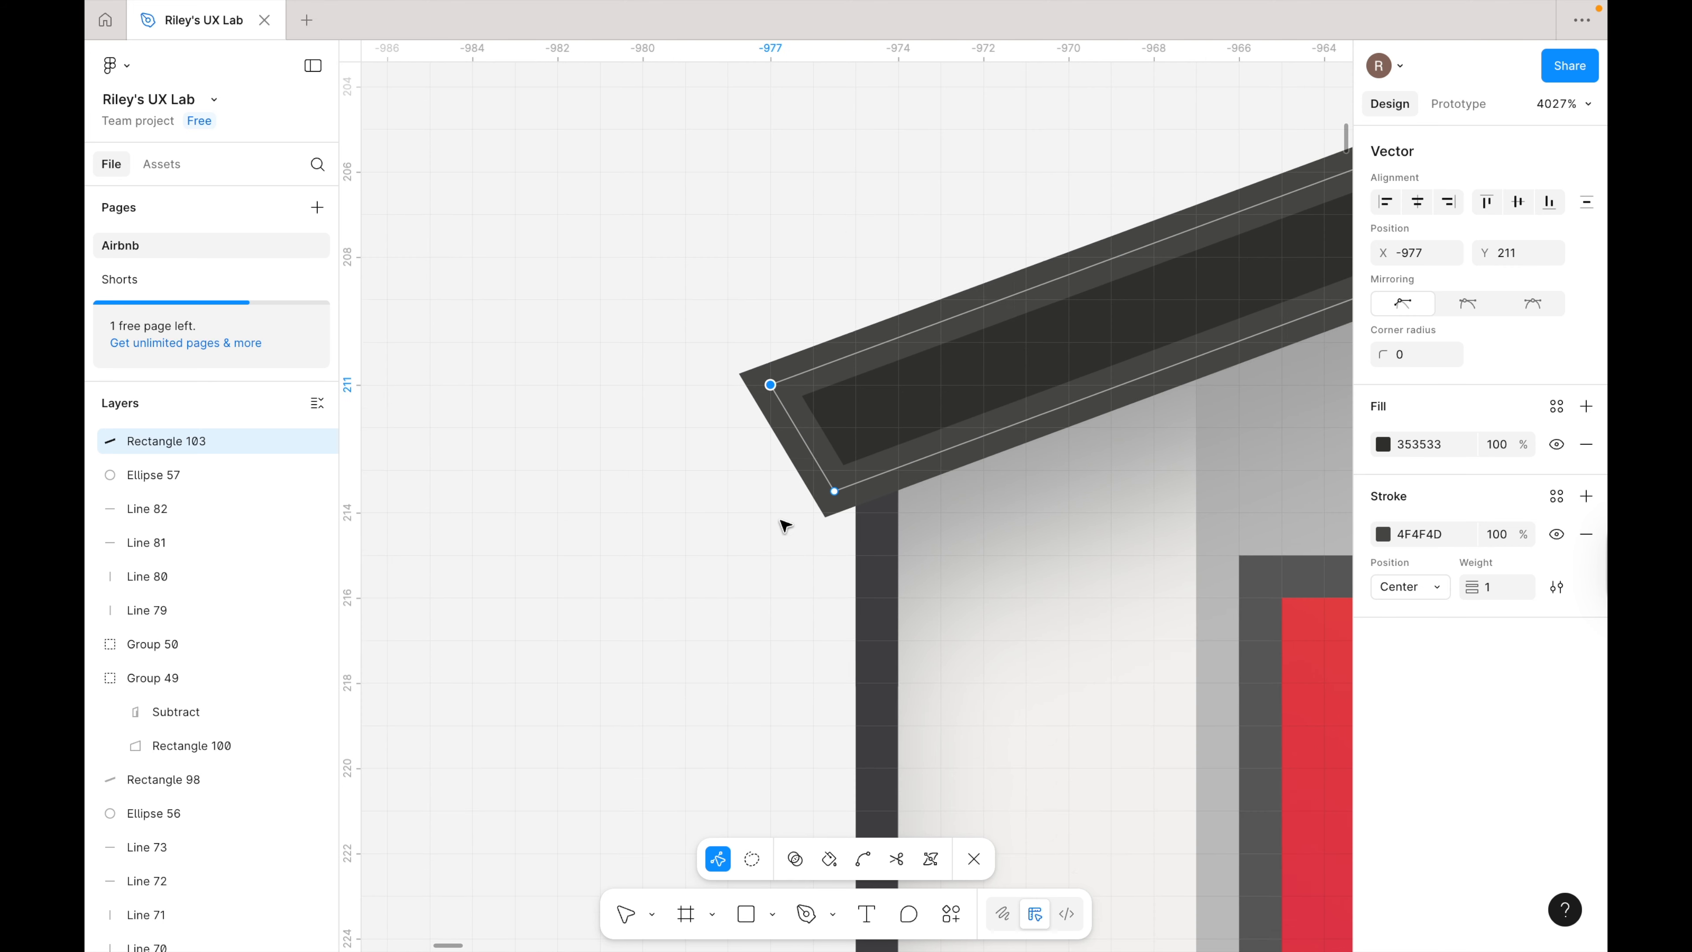
scroll(785, 527, "up", 3)
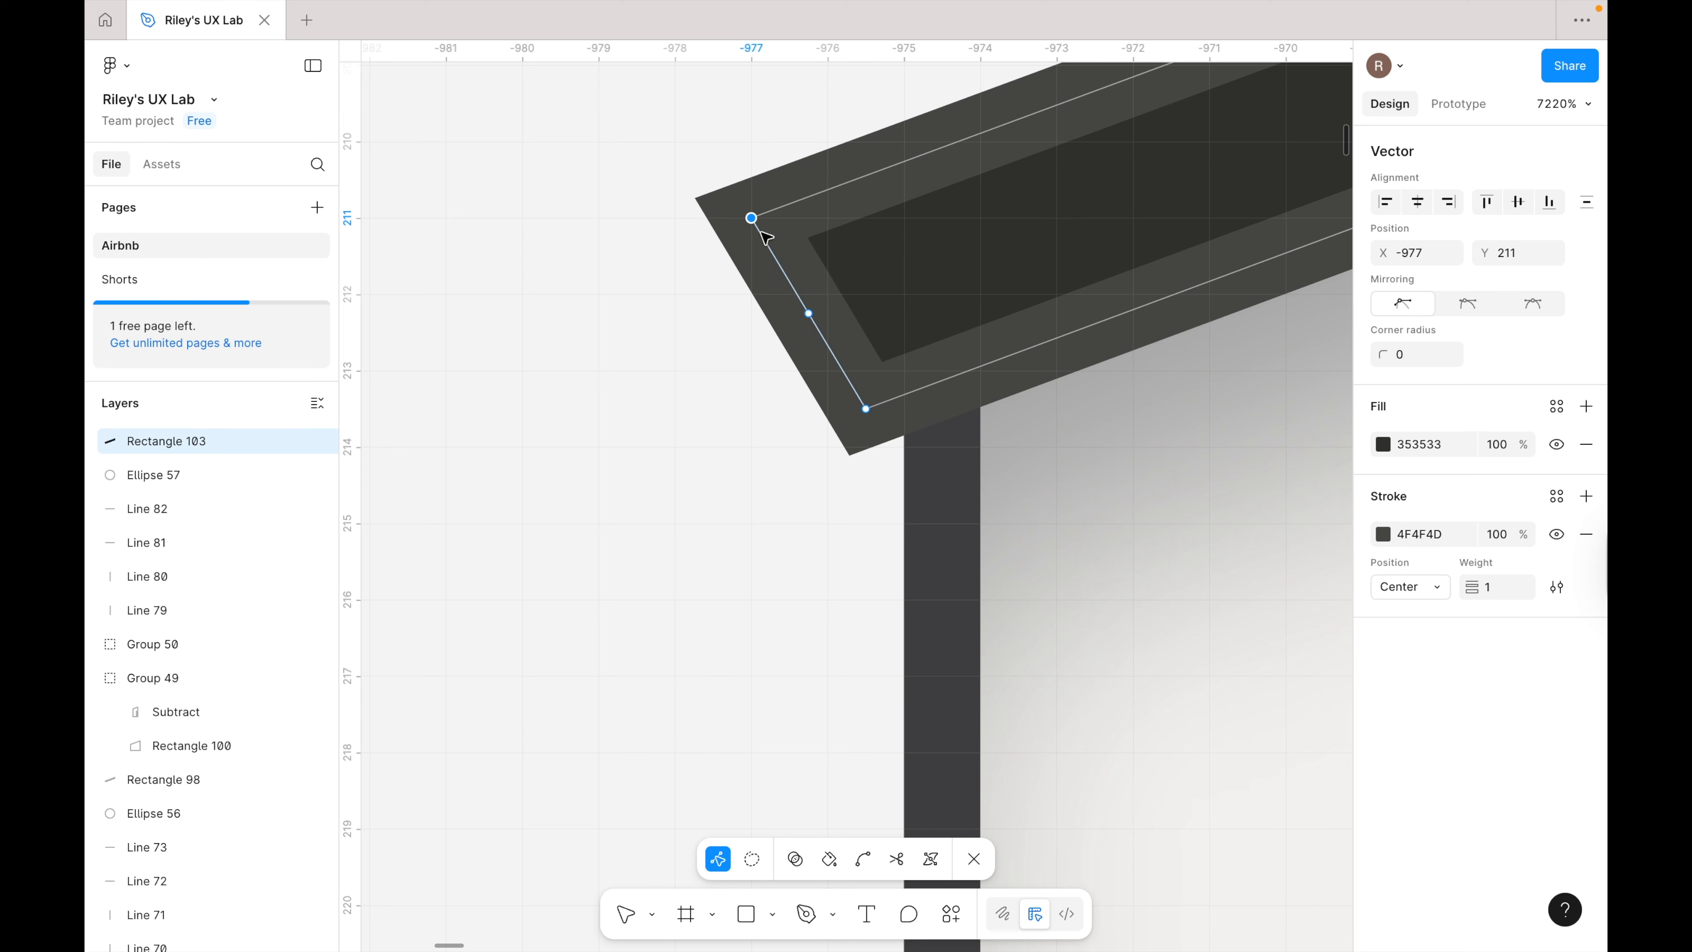
left_click_drag(757, 226, 719, 264)
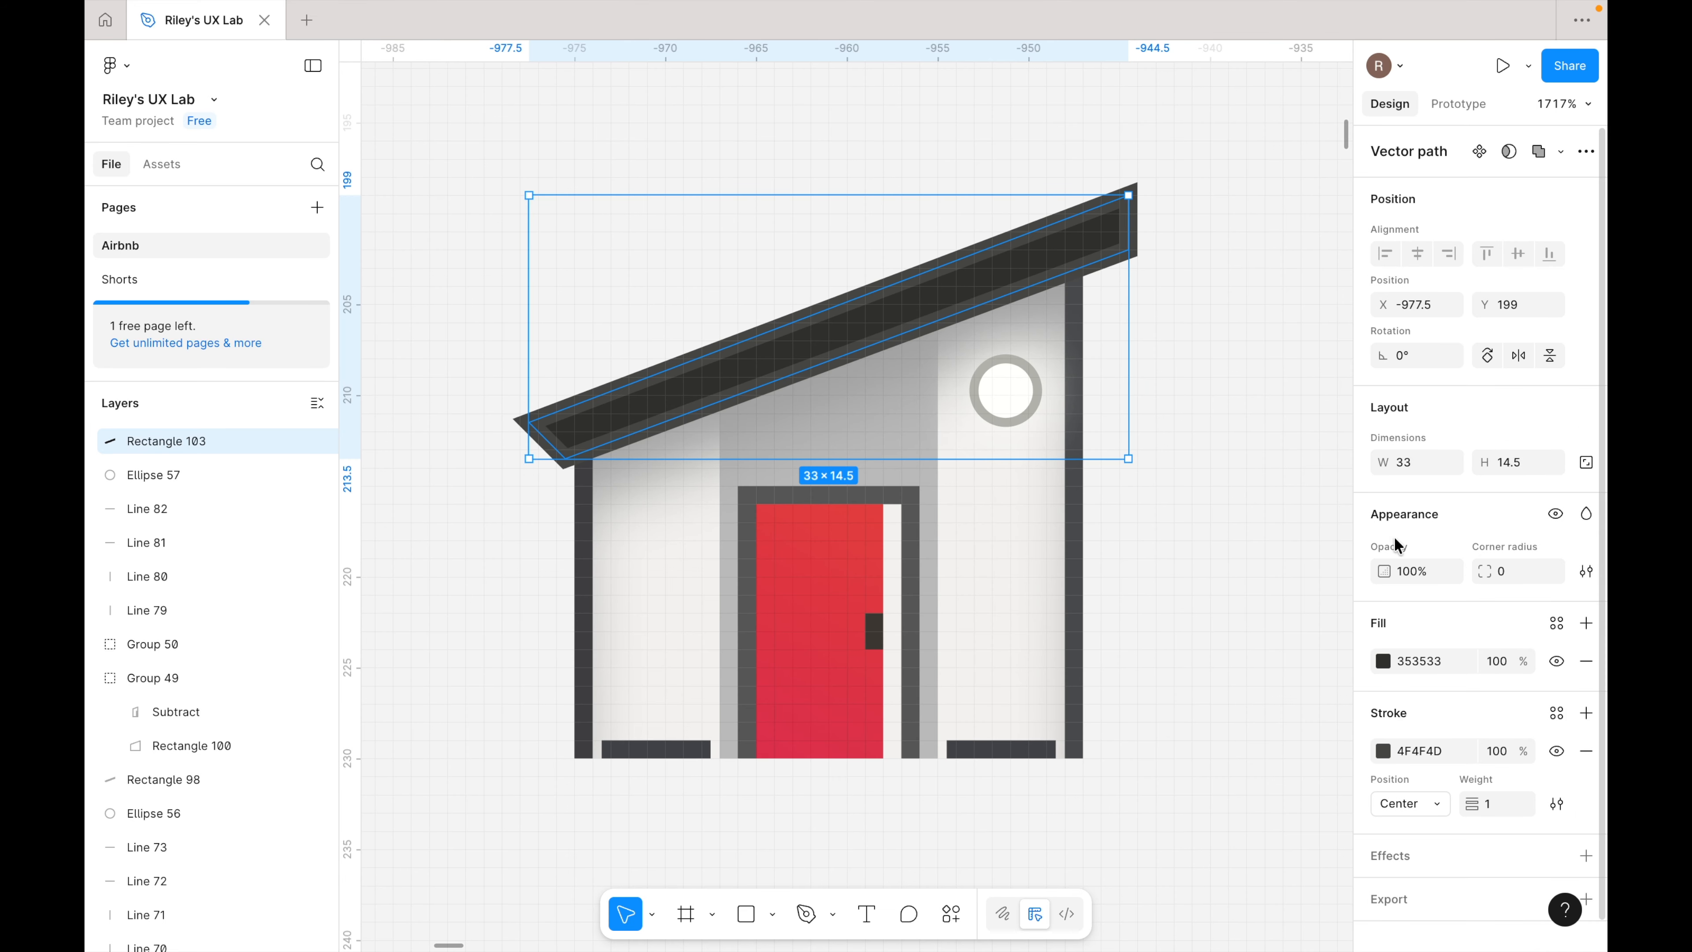
- Add a black drop shadow to the roof with a Y offset of 1, a blur of 1.2 and 50% opacity
left_click(1586, 856)
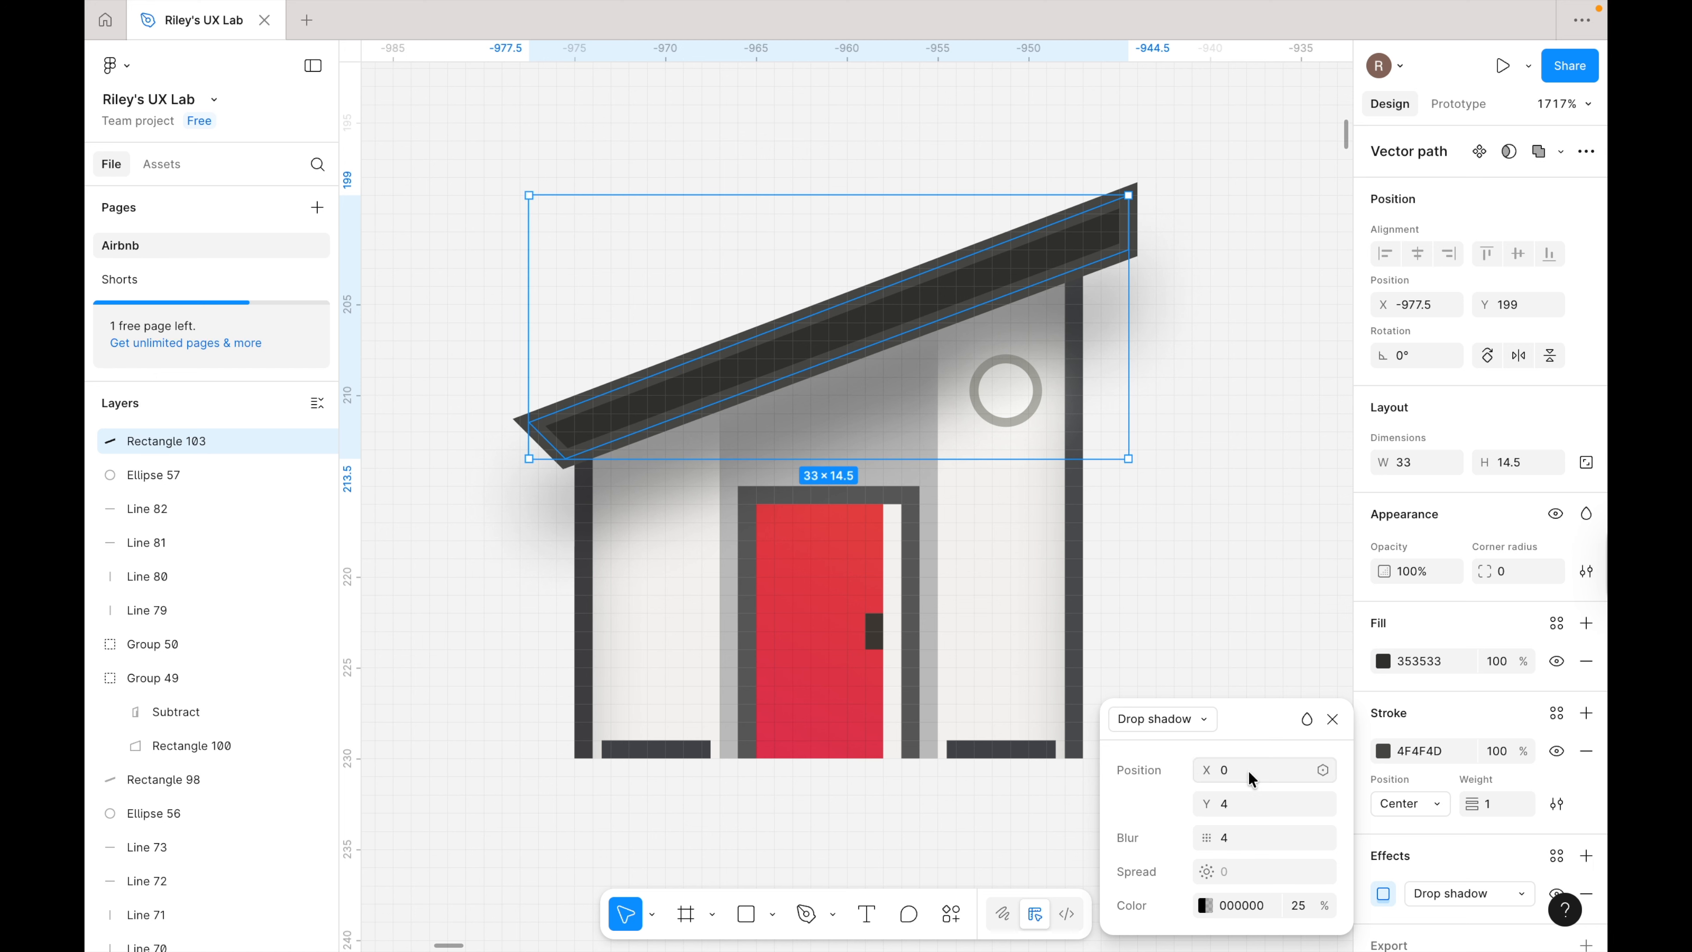
left_click(1247, 801)
type("1")
left_click(1242, 841)
type("1.")
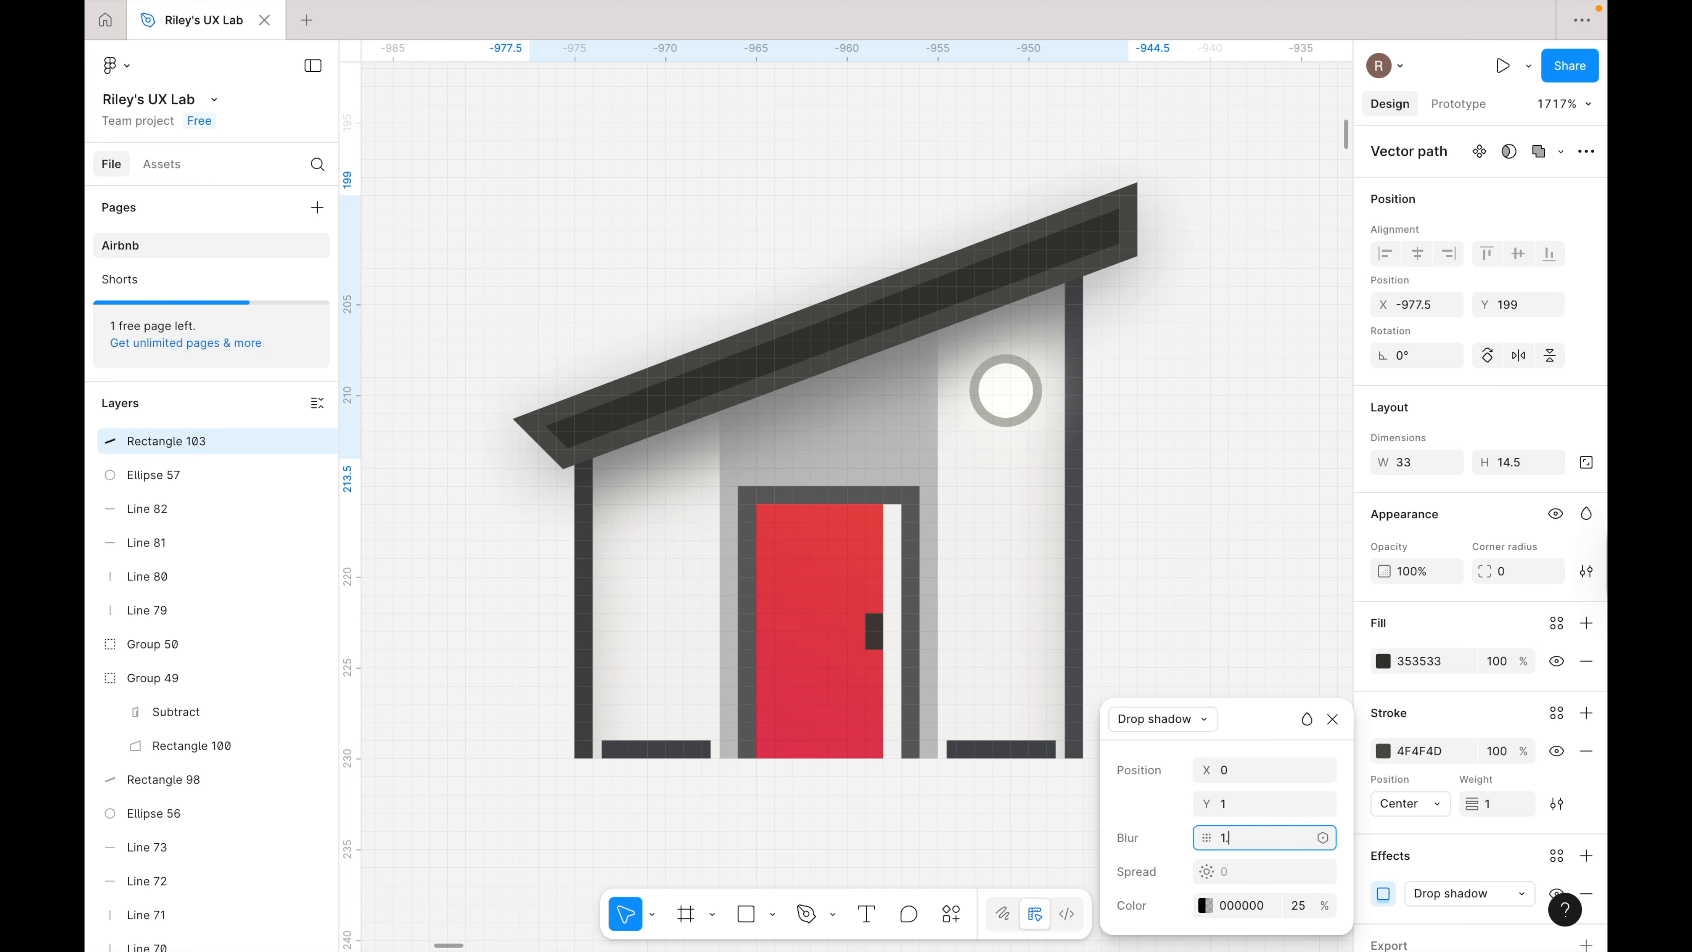
type("2")
key("Return")
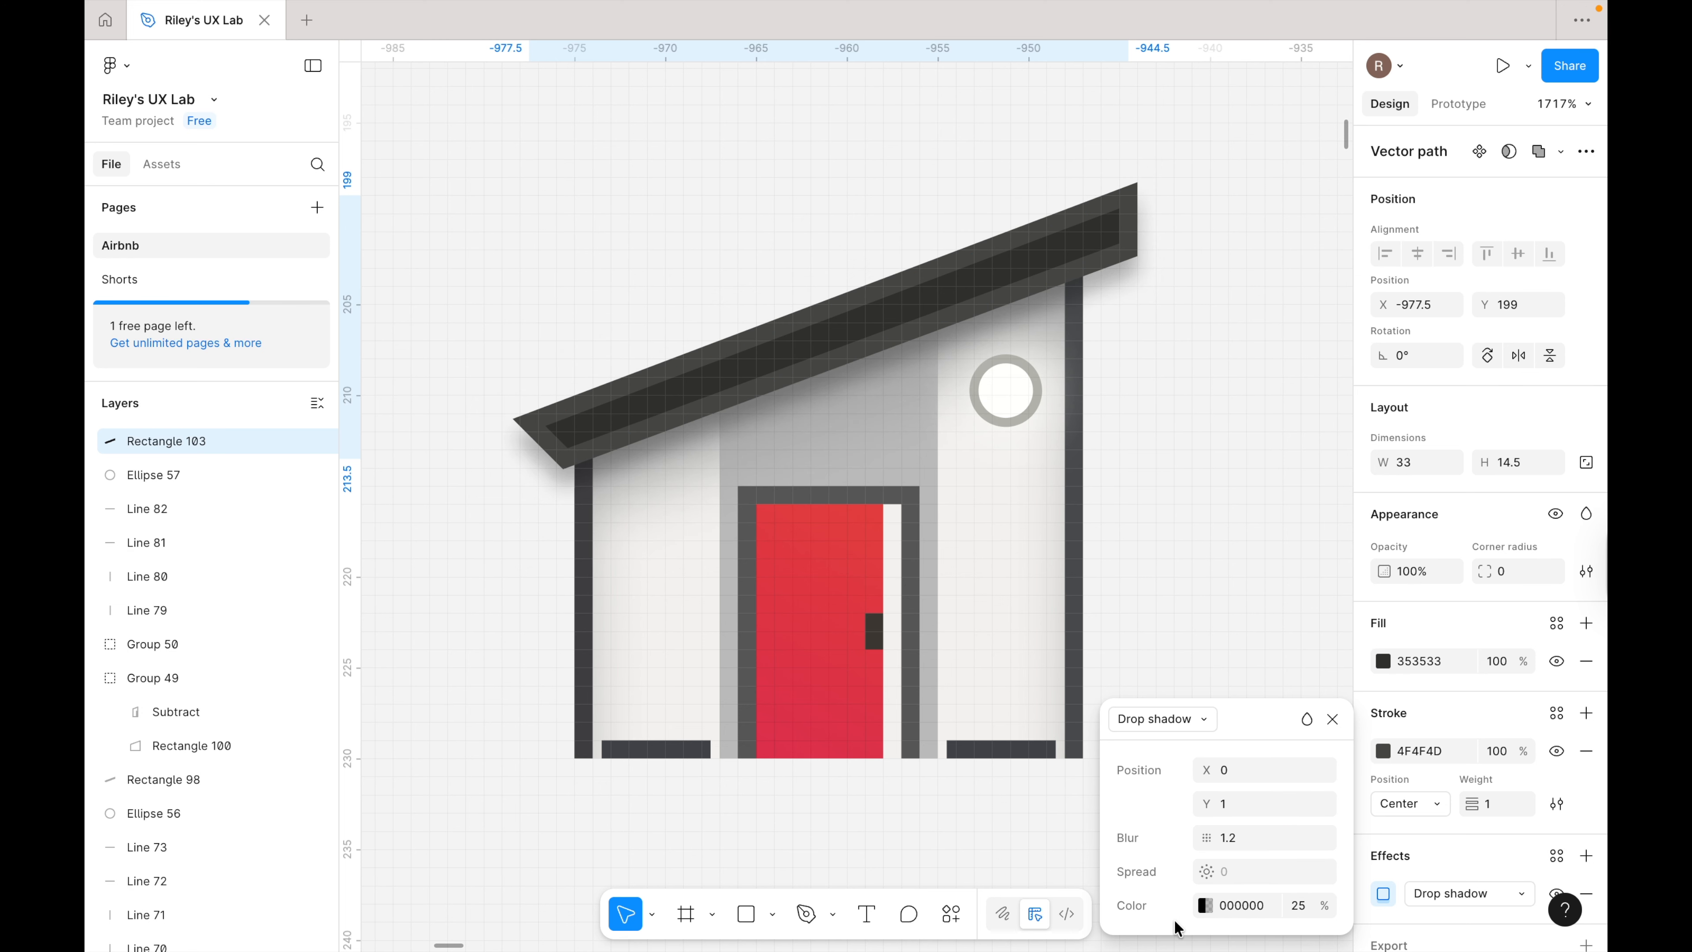
left_click(1302, 908)
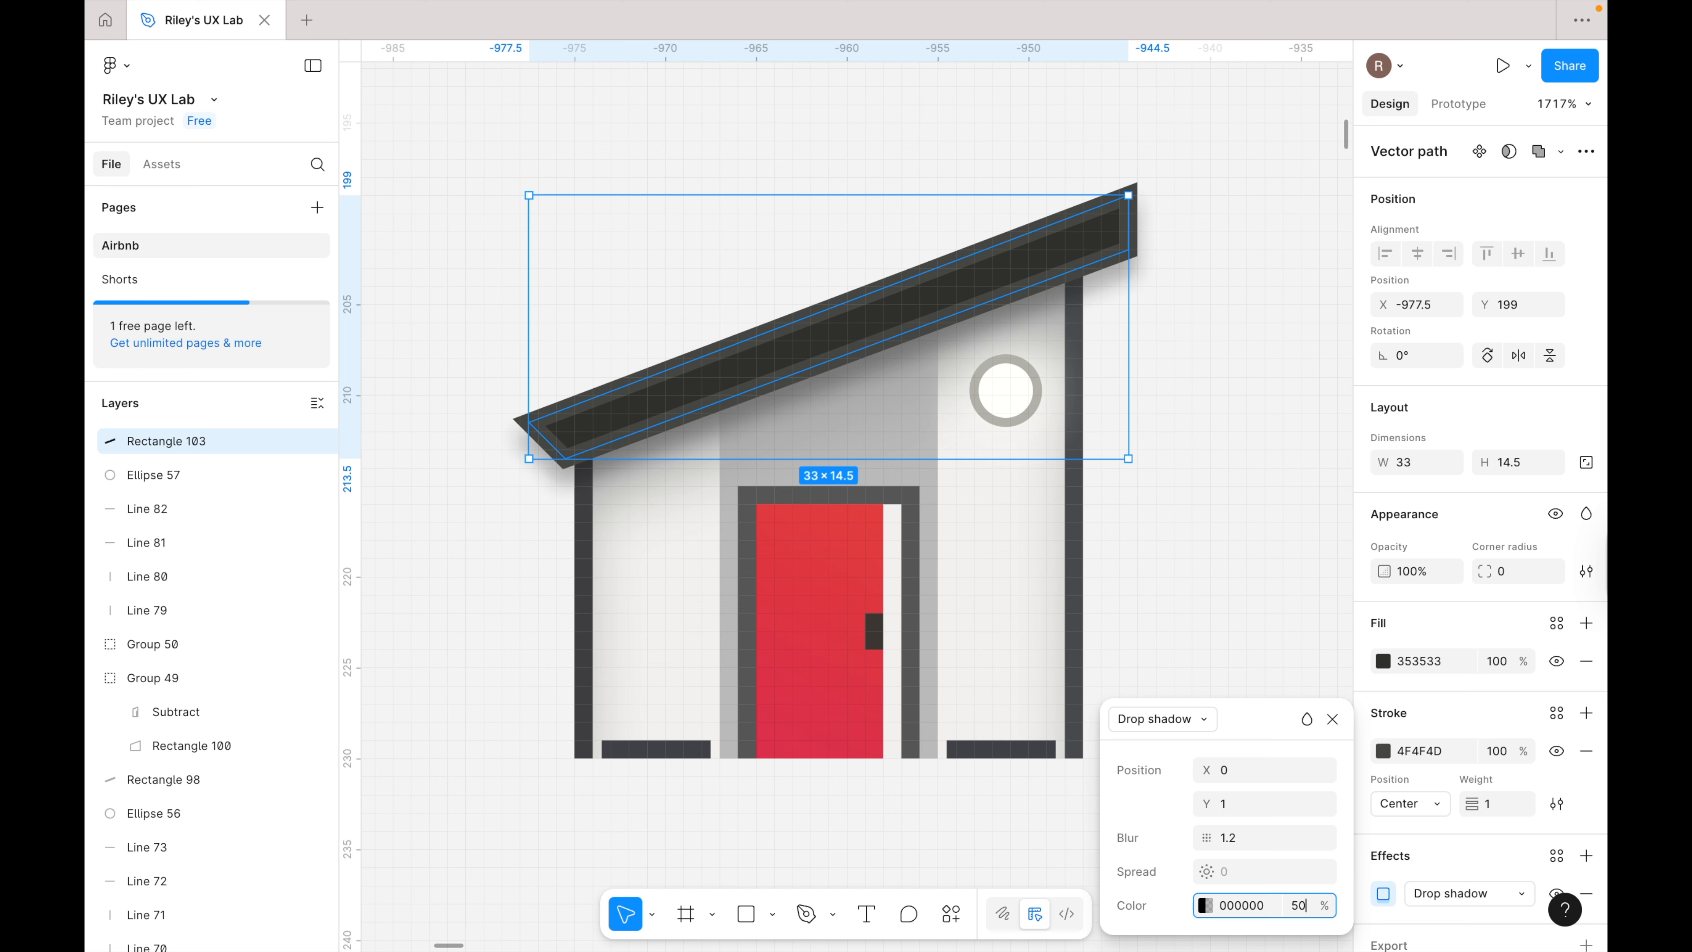
key("Return")
left_click(489, 377)
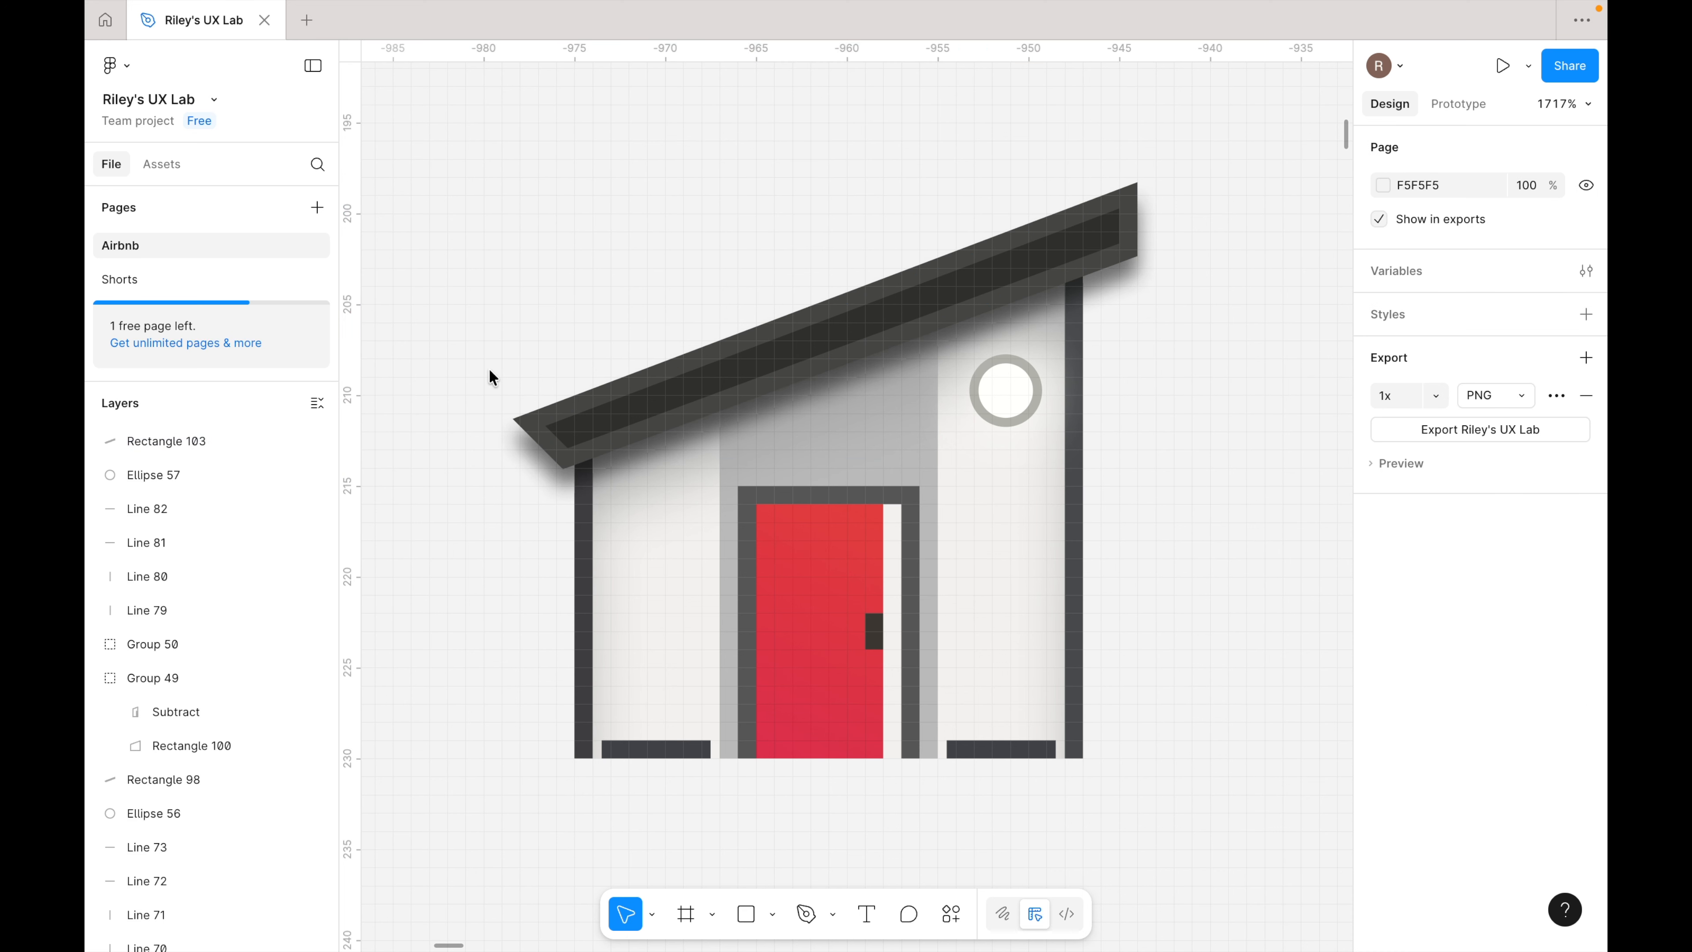
- Group the roof, circle, posts, base lines, door and wall parts of the house together
left_click_drag(415, 148, 1260, 858)
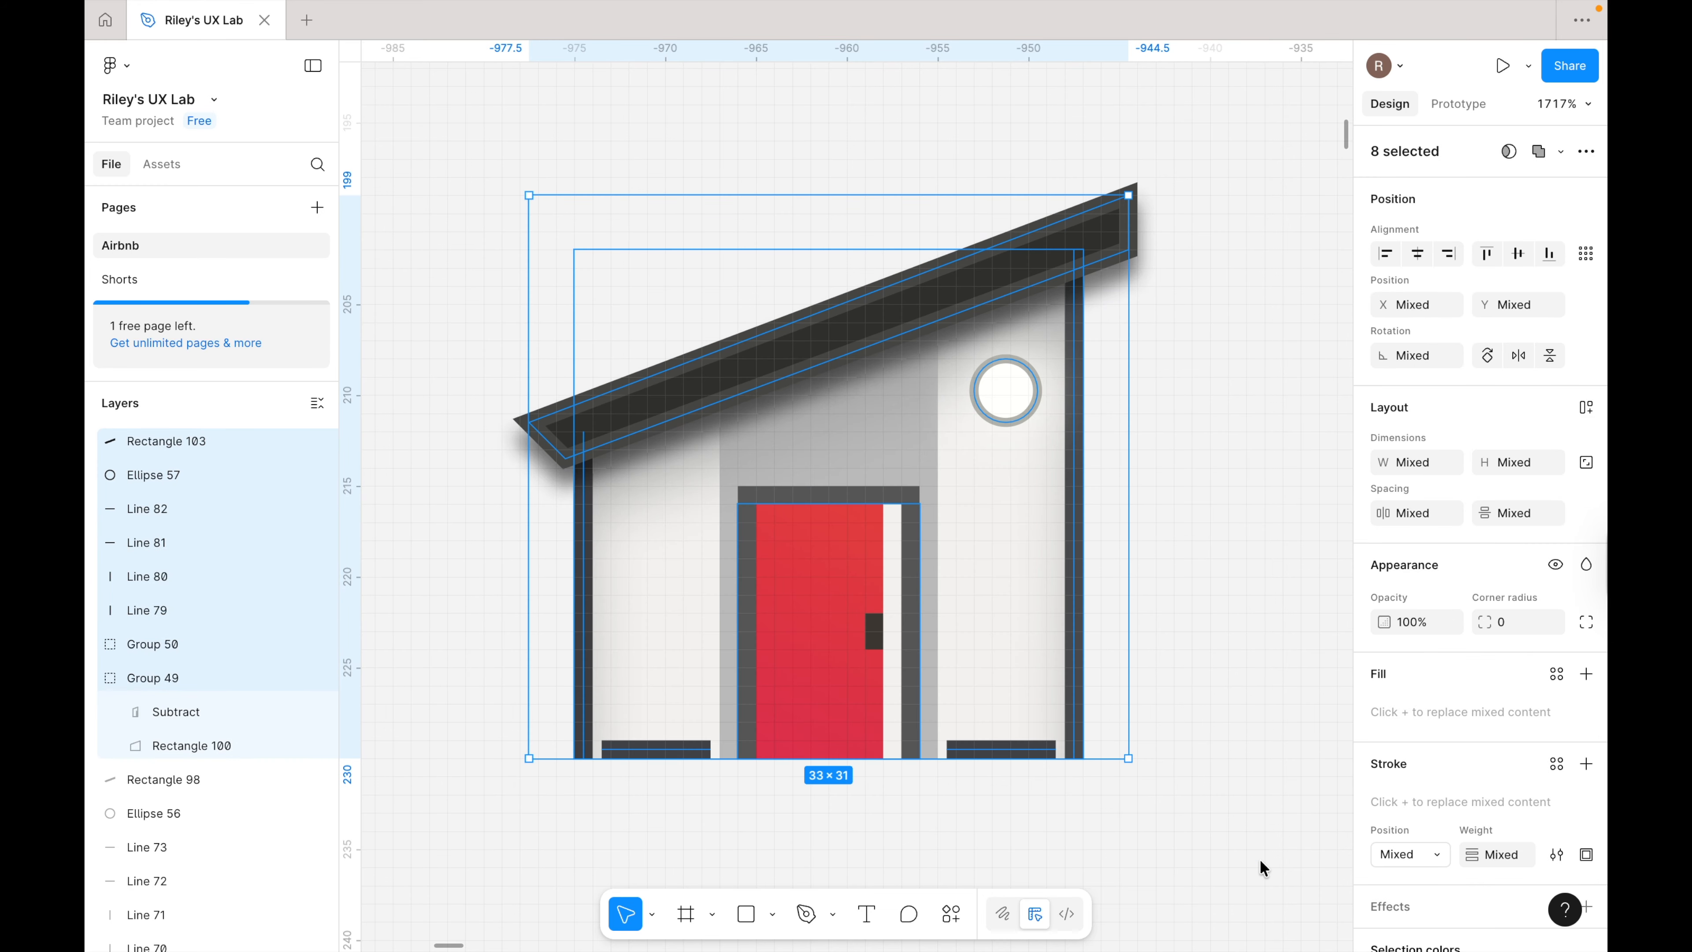
key("ctrl+g")
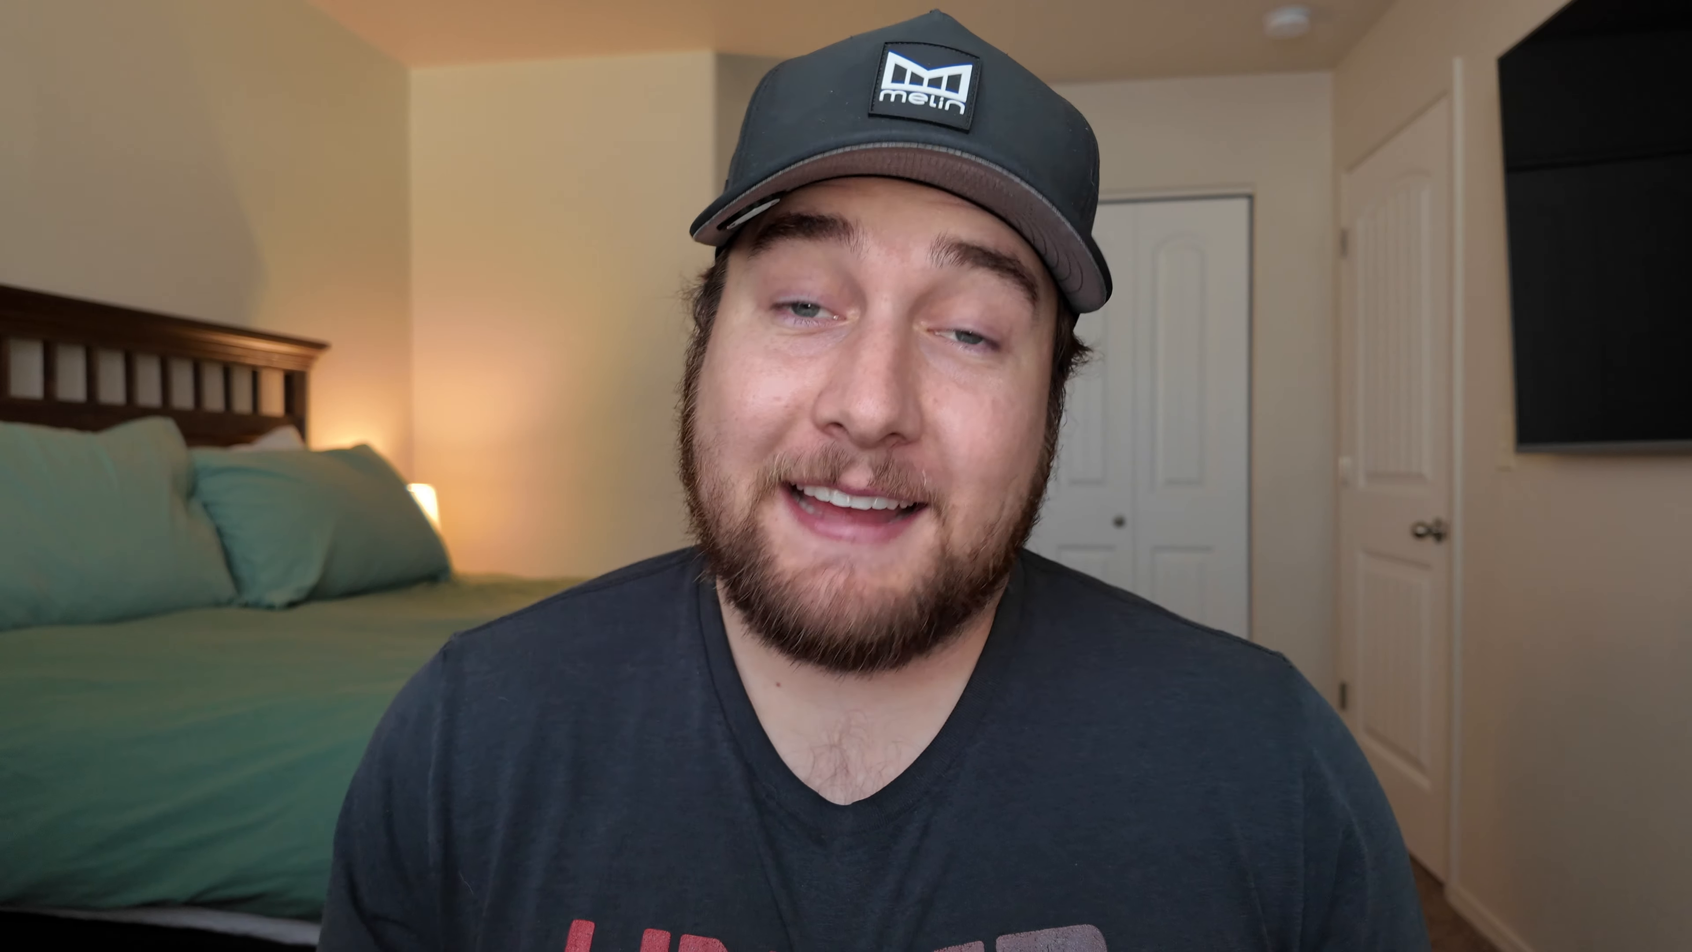